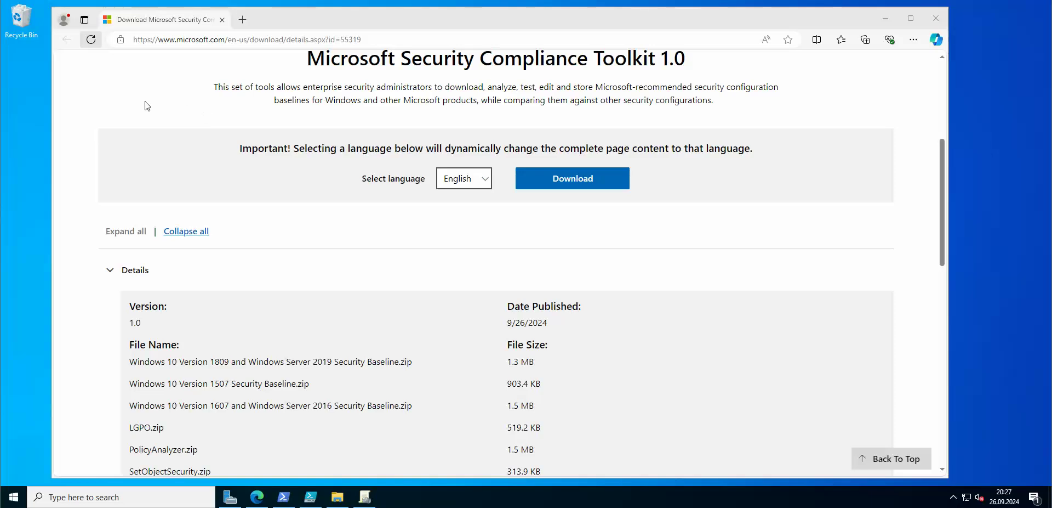
Step: Review the list of files offered on the Microsoft Security Compliance Toolkit 1.0 download page
scroll(146, 104, down, 4)
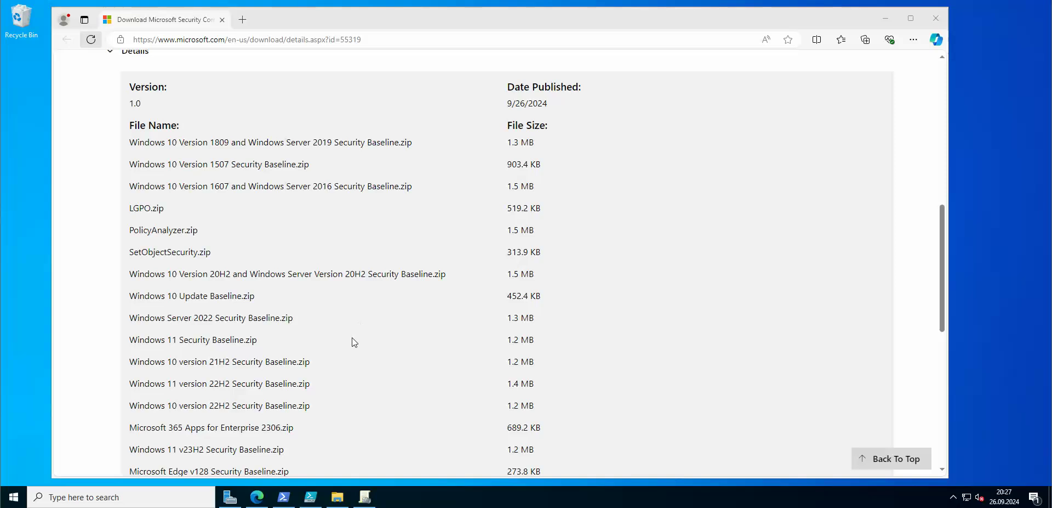
scroll(274, 330, down, 1)
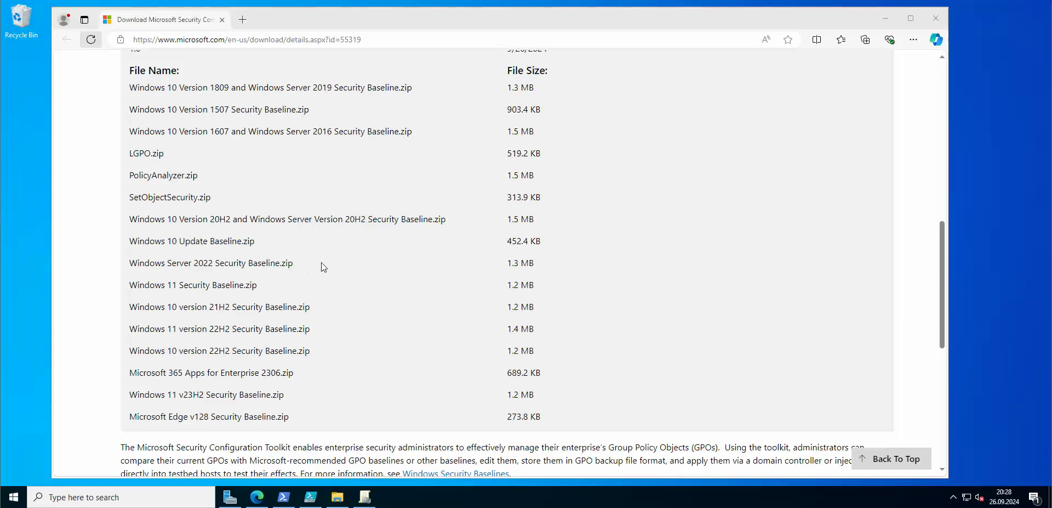
scroll(340, 257, up, 6)
scroll(352, 259, up, 2)
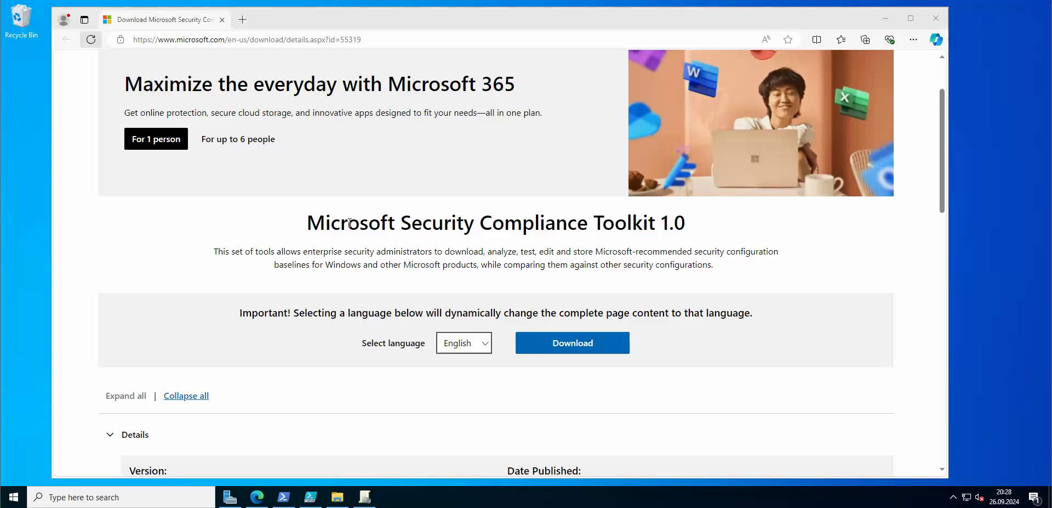
scroll(639, 230, down, 2)
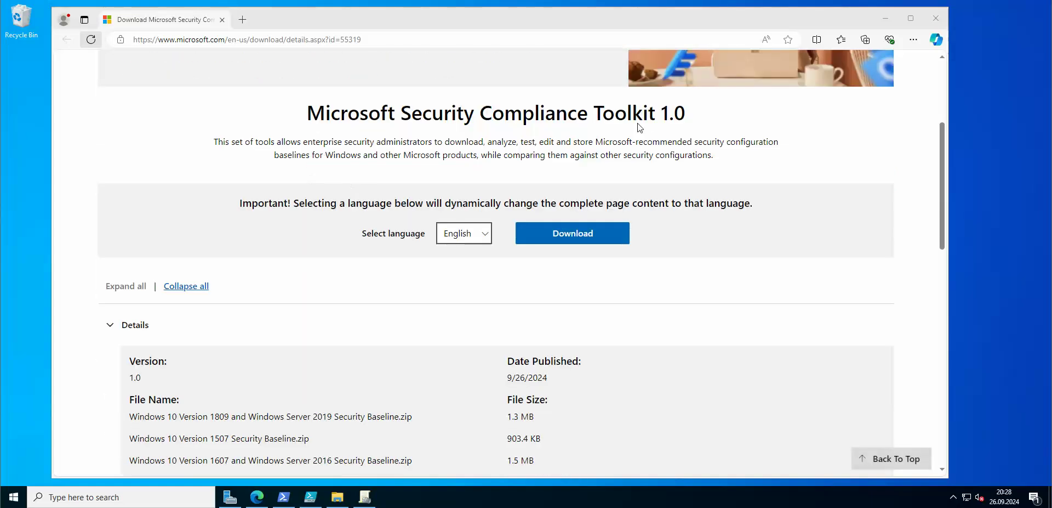
Step: Open the toolkit's download choices and try selecting Windows Server 2022 Security Baseline.zip
click(580, 234)
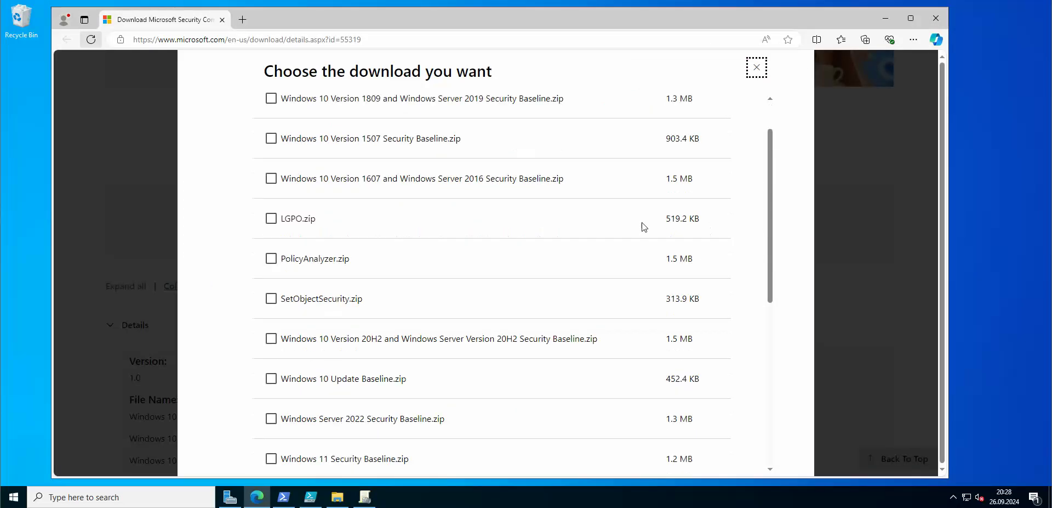
scroll(644, 227, down, 1)
scroll(471, 205, down, 1)
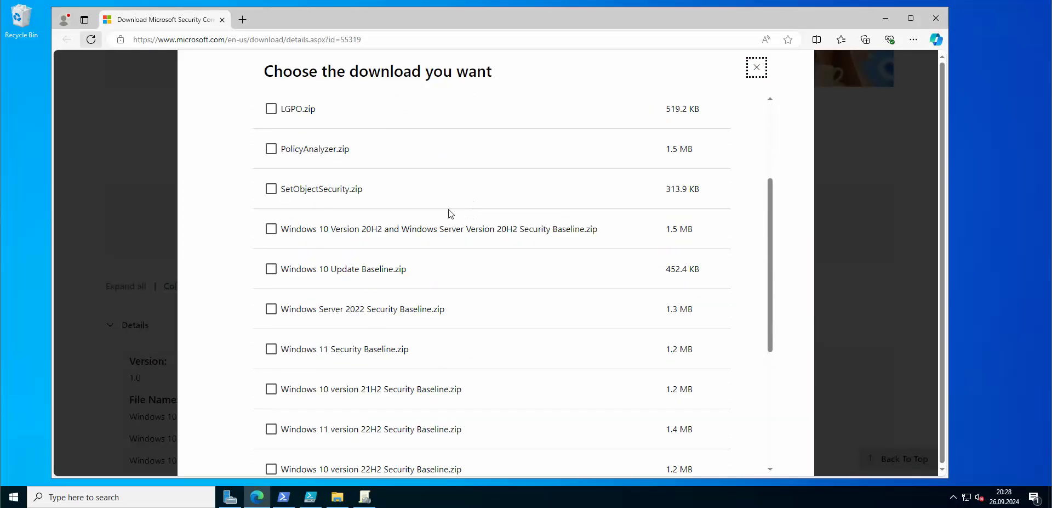
scroll(449, 214, down, 4)
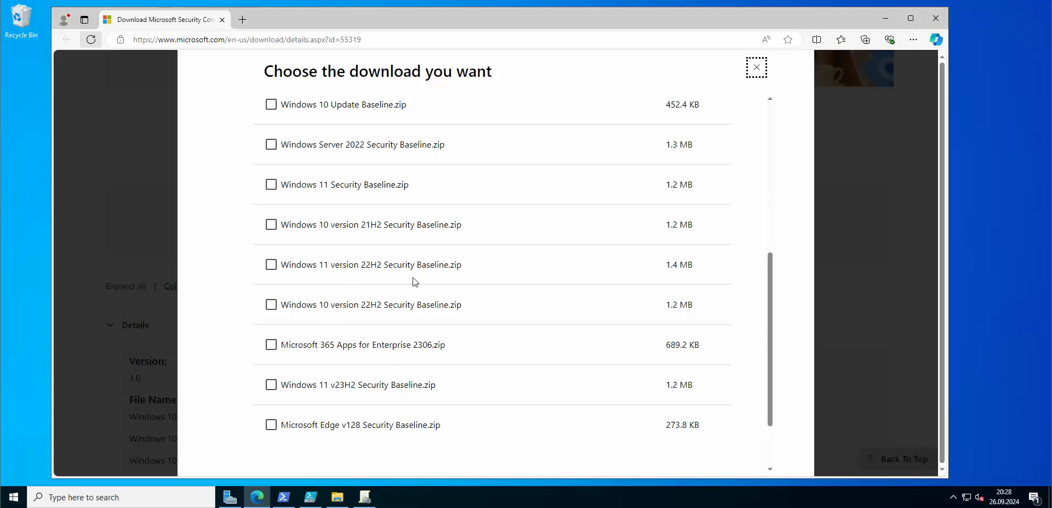
scroll(408, 185, up, 2)
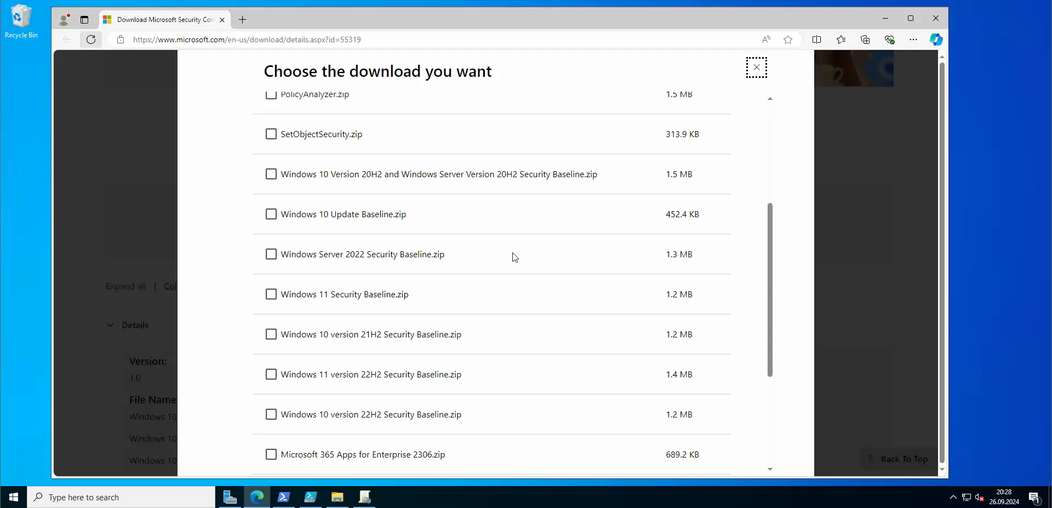
click(271, 253)
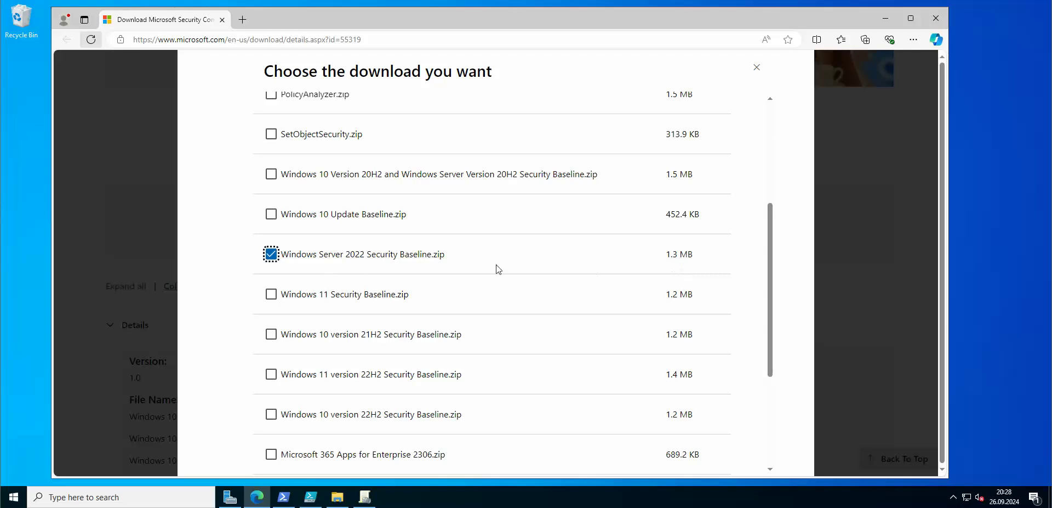
click(273, 256)
Step: Look through the other baseline packages in the download choices, and close them without downloading anything
scroll(461, 254, up, 1)
scroll(411, 252, down, 2)
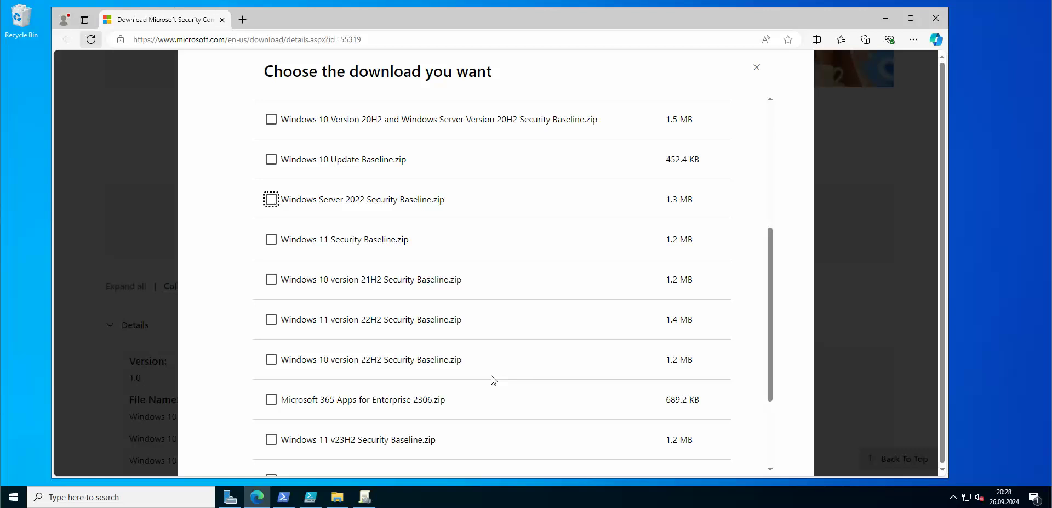
scroll(398, 288, down, 1)
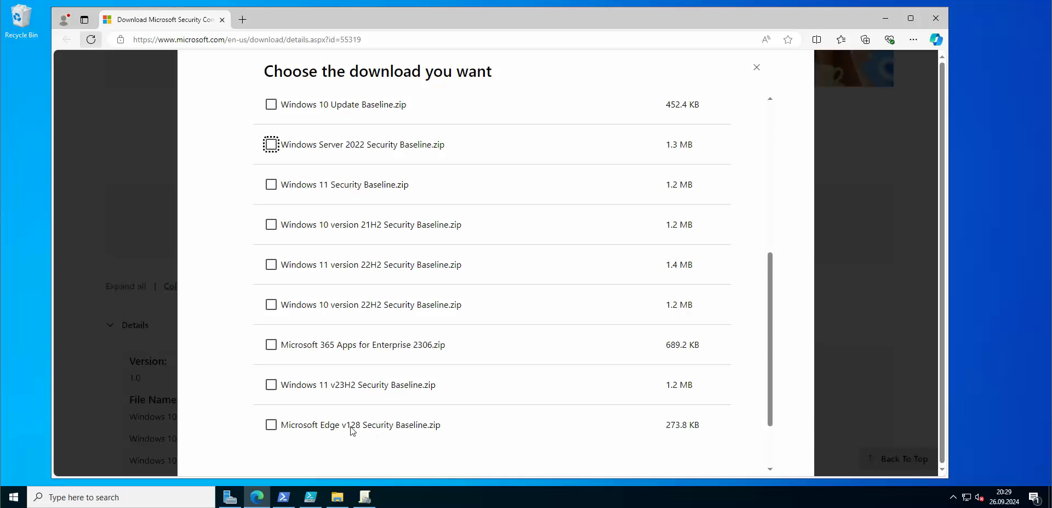
scroll(463, 308, up, 5)
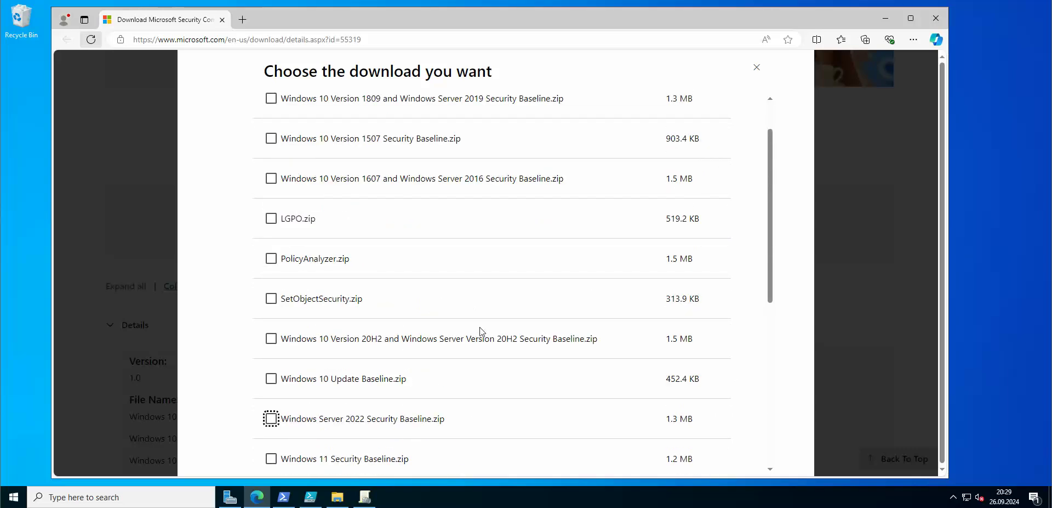
scroll(481, 331, up, 1)
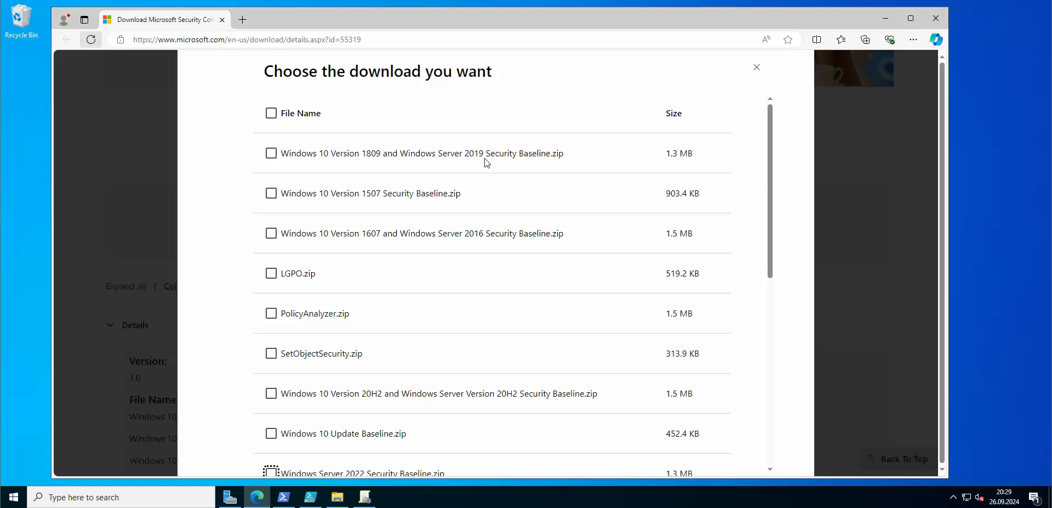
scroll(562, 263, down, 4)
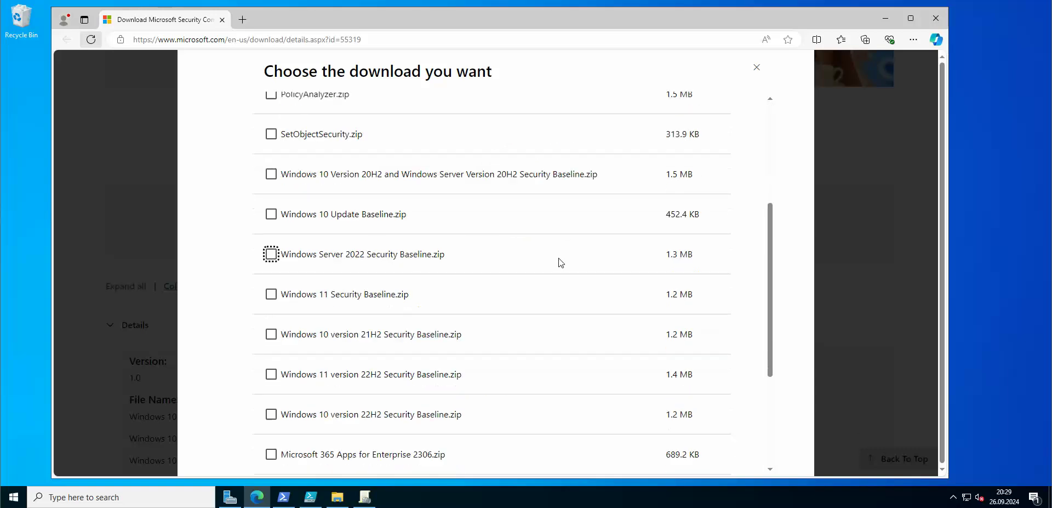
scroll(561, 263, up, 2)
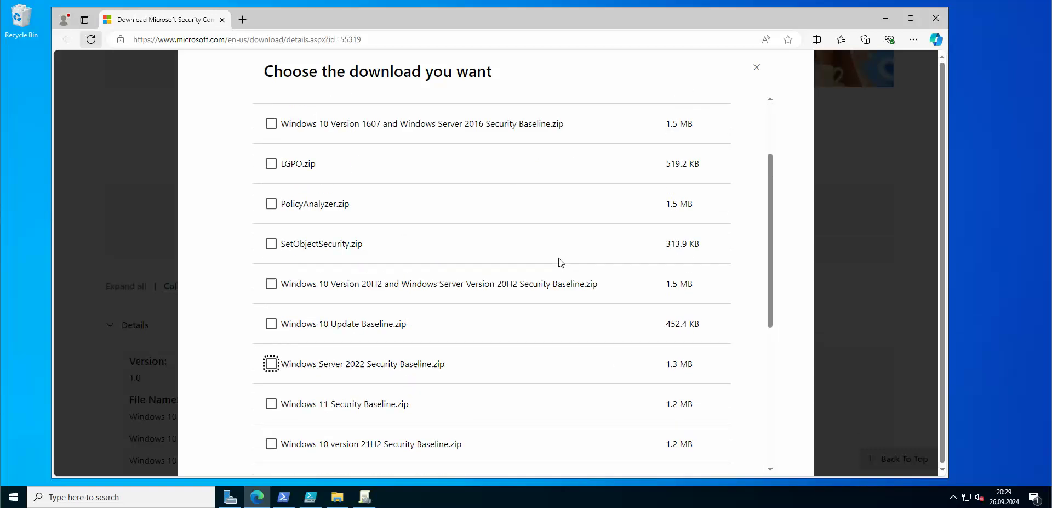
click(757, 68)
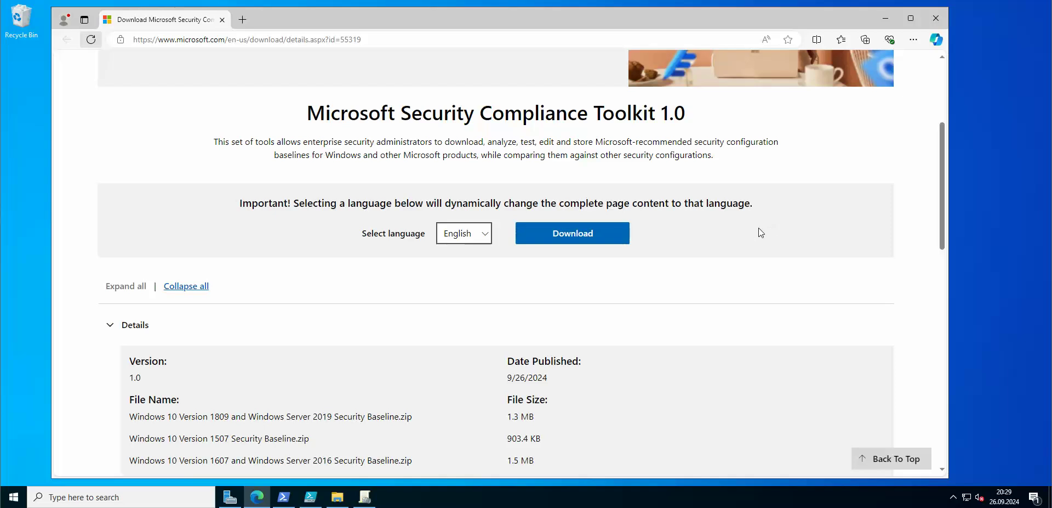
Step: Switch to File Explorer and open the Windows Server-2022-Security-Baseline-FINAL folder inside C:\Windows Server 2022 Security Baseline
click(337, 497)
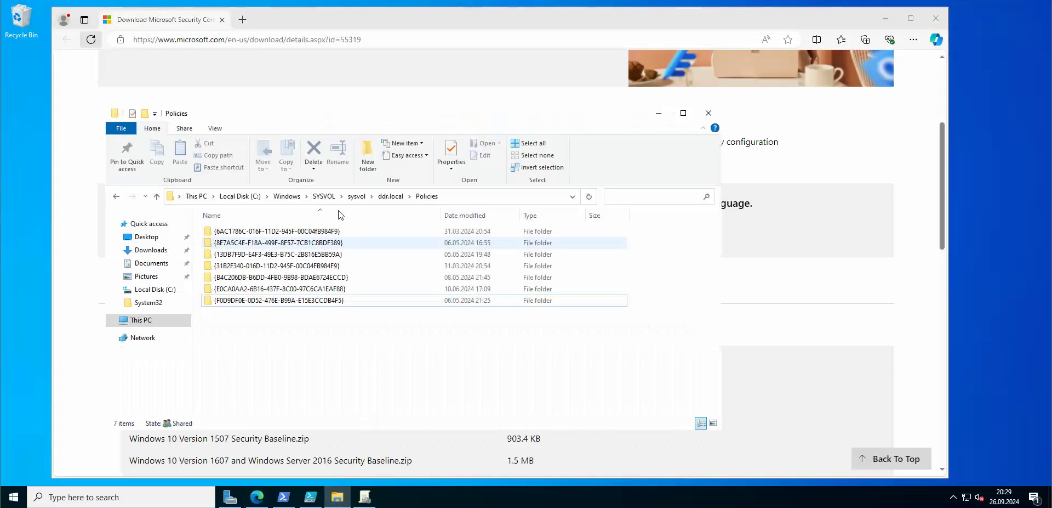
click(141, 322)
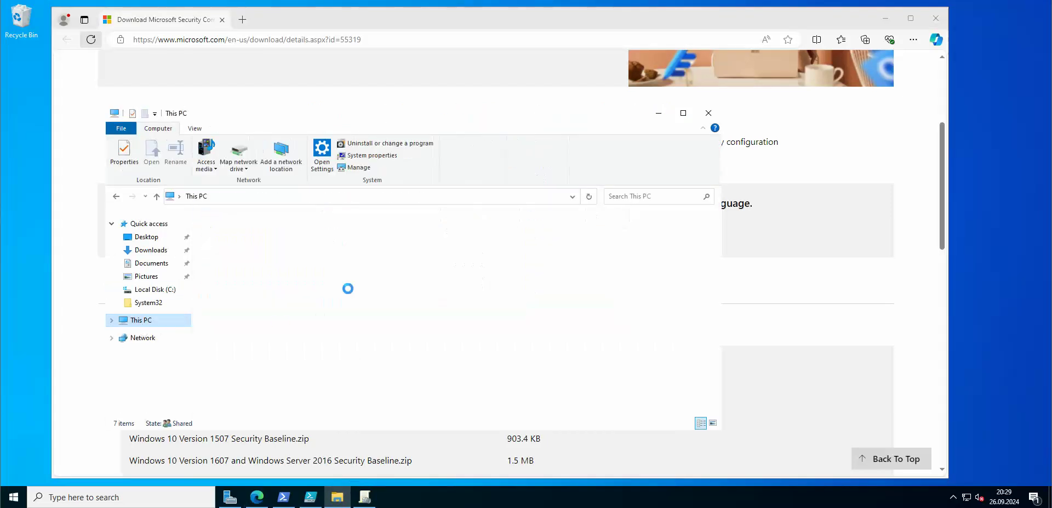
click(258, 351)
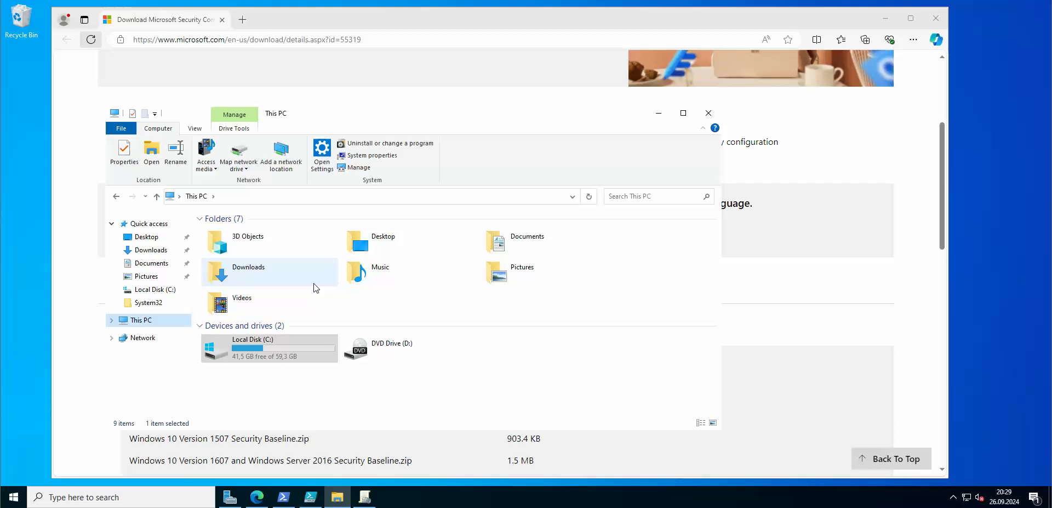
double_click(259, 350)
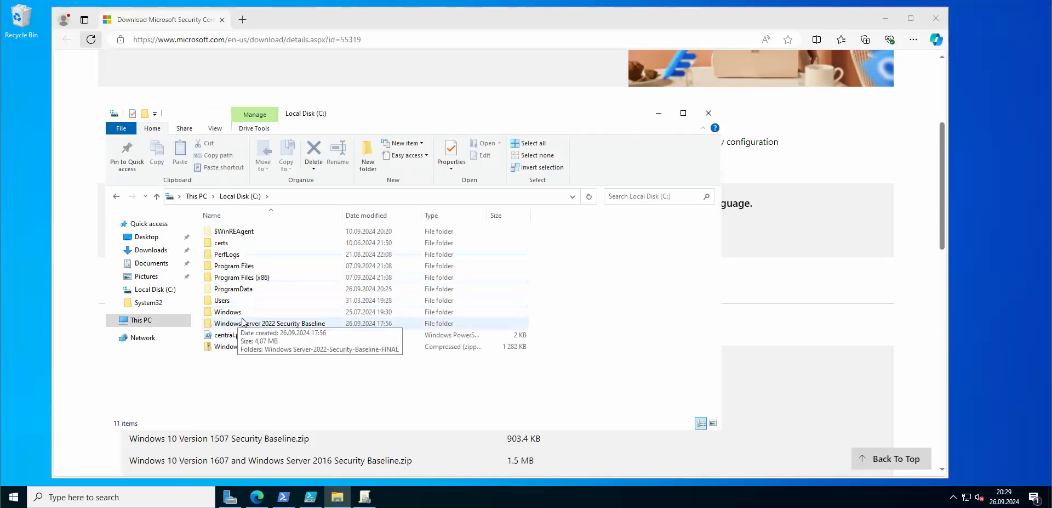
click(263, 324)
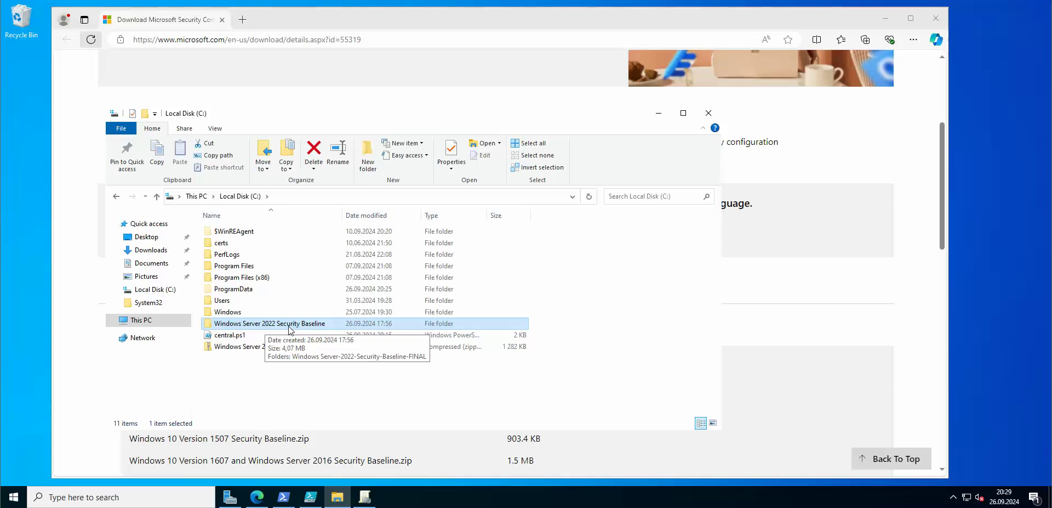
double_click(290, 325)
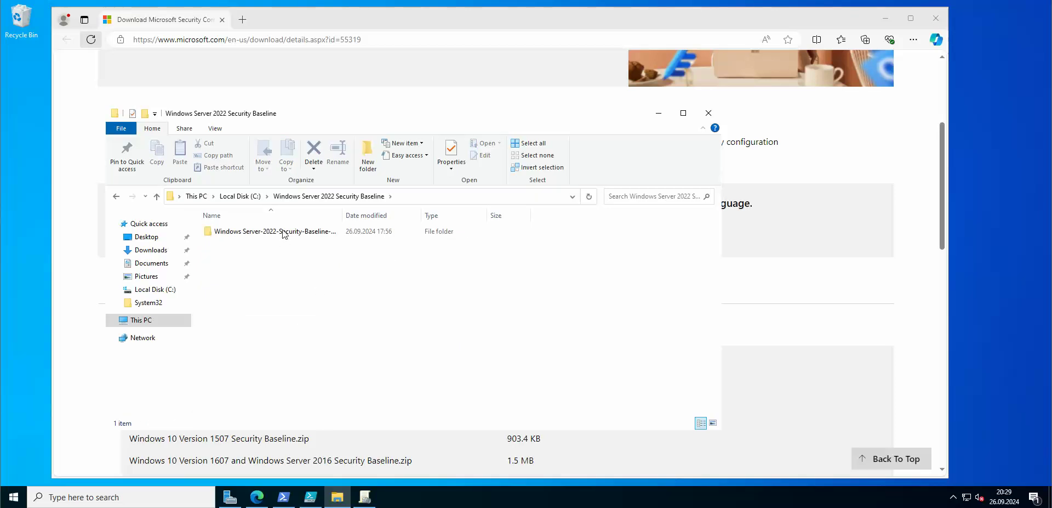
double_click(283, 232)
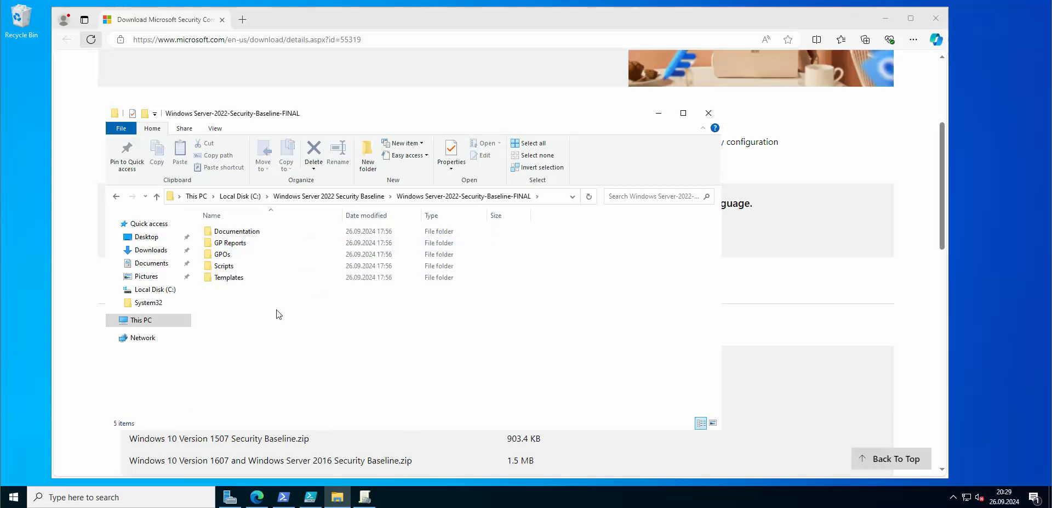
Step: Open the Documentation folder and select New Settings in Windows Server 2022.xlsx
double_click(247, 235)
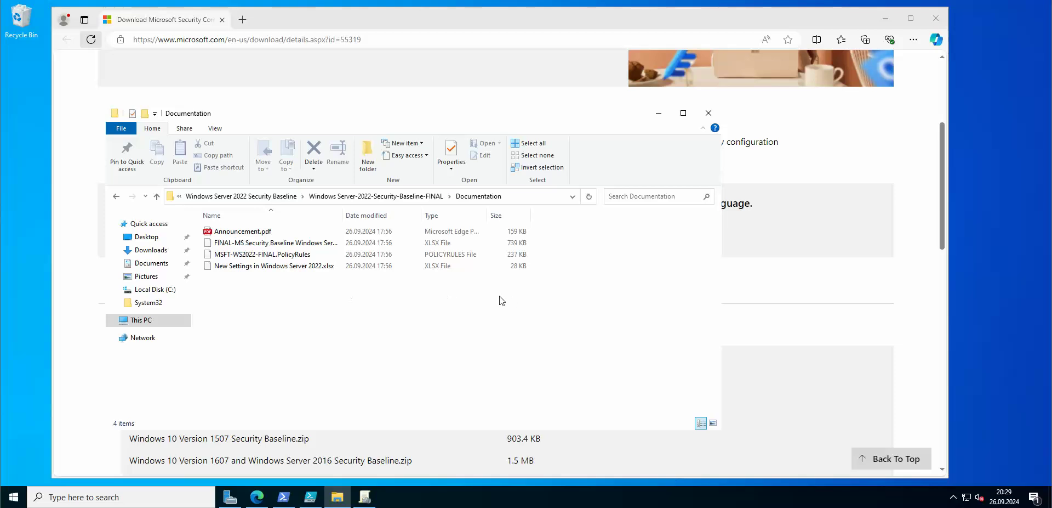
click(312, 269)
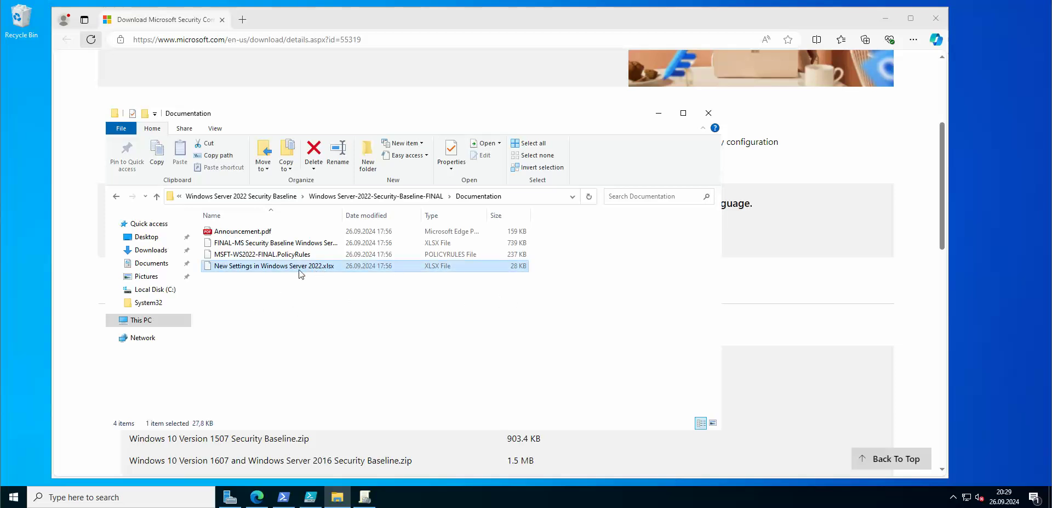
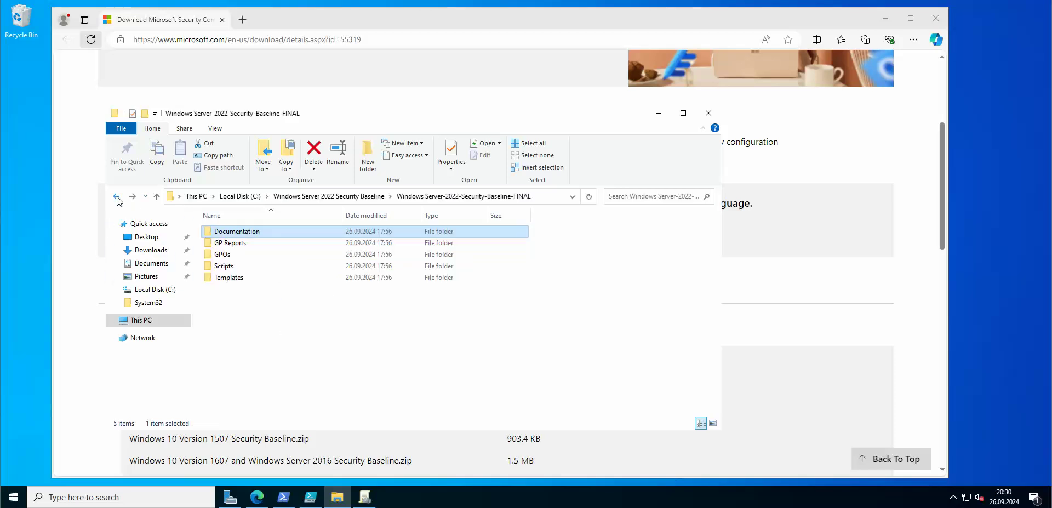
Step: In the GP Reports folder, widen the Name column and open MSFT Windows Server 2022 - Domain Controller.htm in Microsoft Edge
double_click(231, 243)
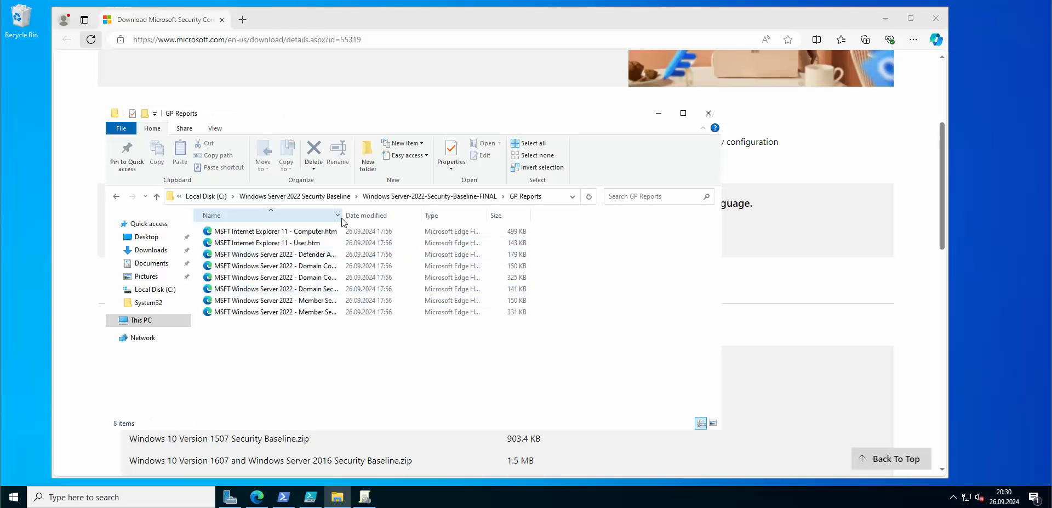
drag(364, 213, 457, 214)
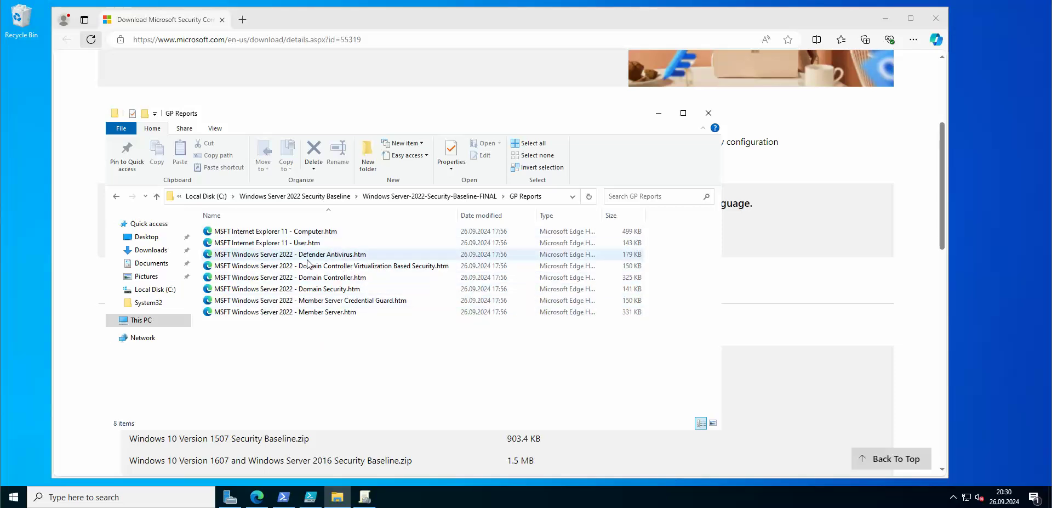
click(340, 278)
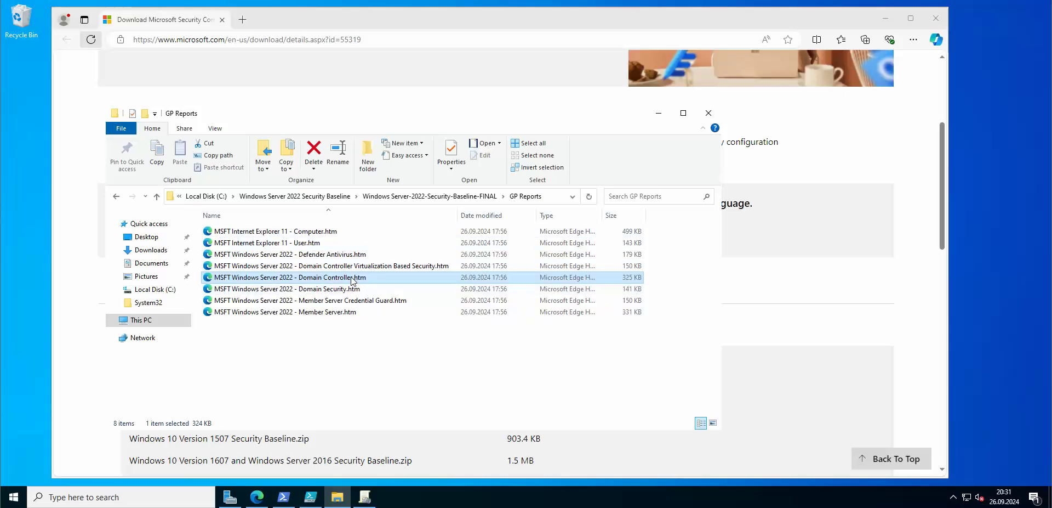
double_click(443, 282)
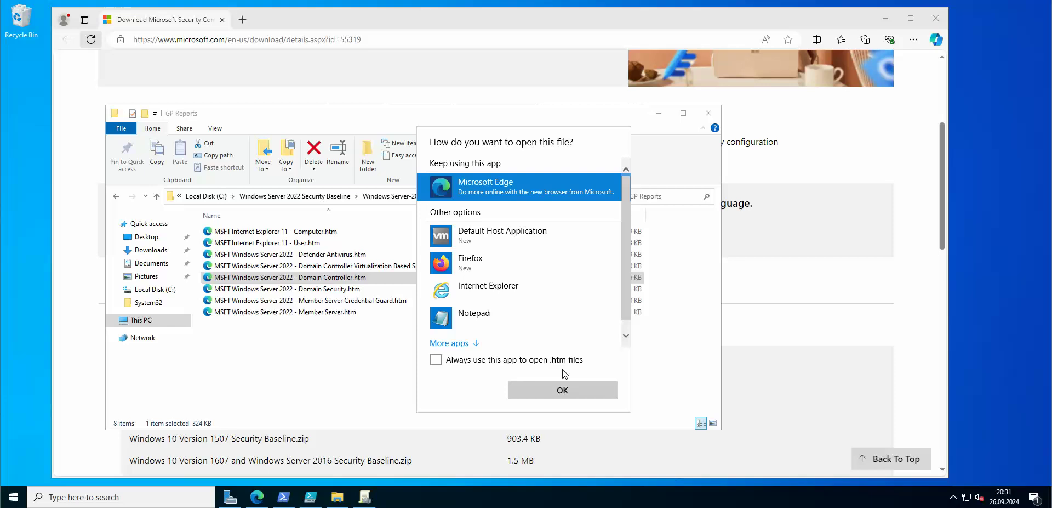
click(563, 390)
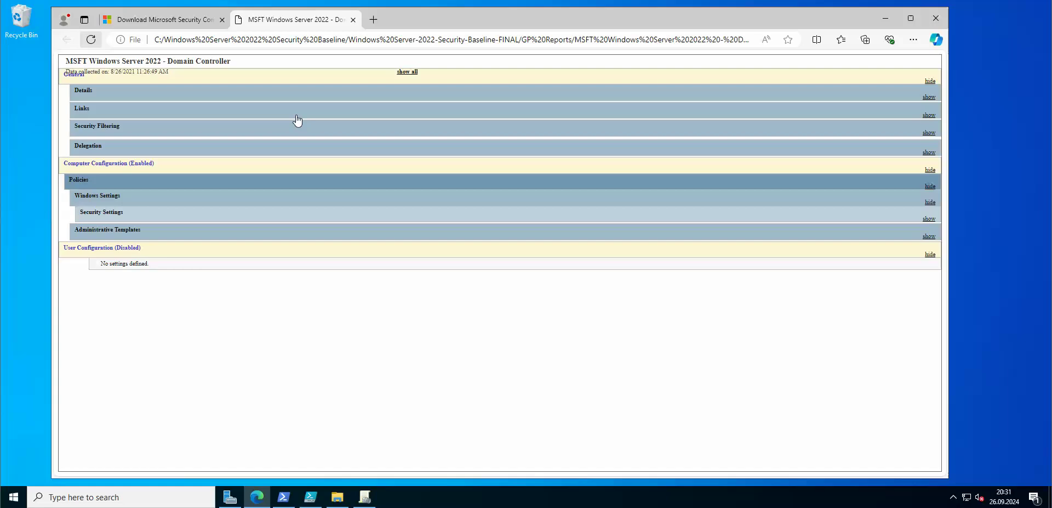
Step: Expand the Details, Links, Security Filtering and Delegation sections of the Domain Controller report, and collapse Windows Settings
click(104, 99)
click(115, 213)
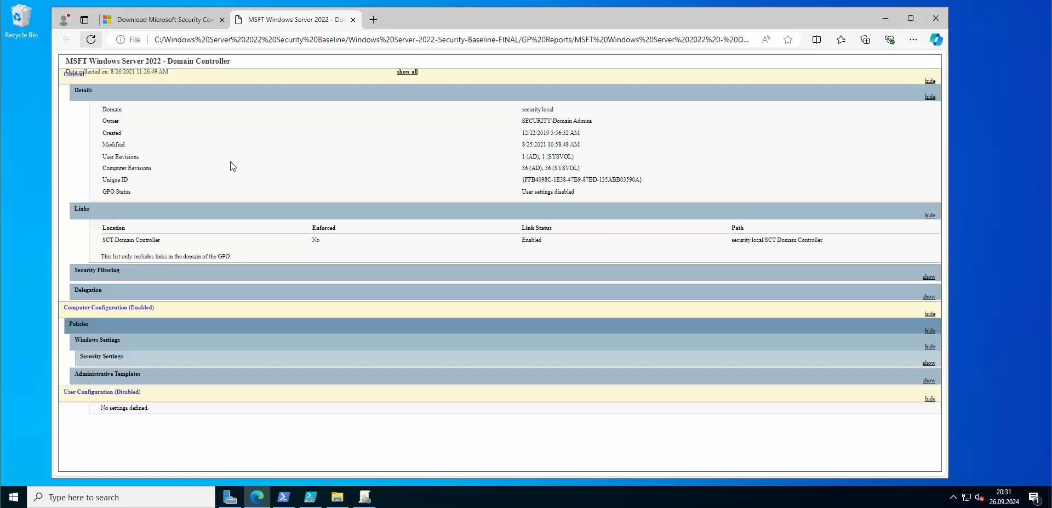
click(117, 274)
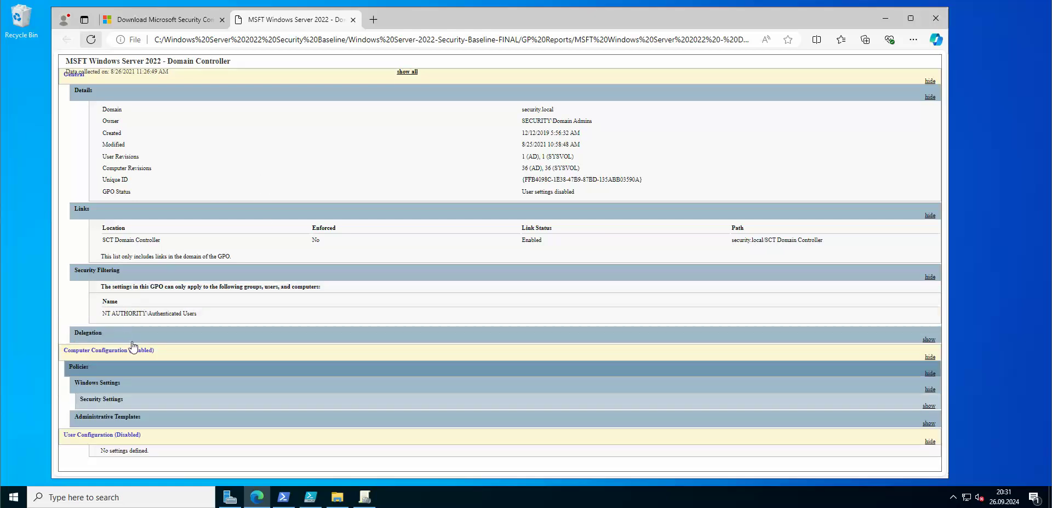
click(164, 334)
scroll(257, 245, down, 2)
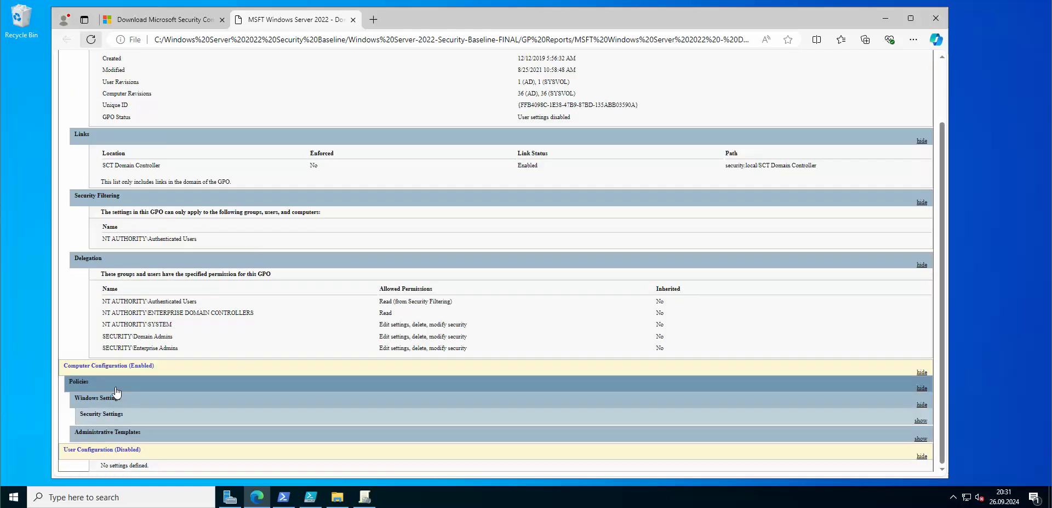
click(120, 403)
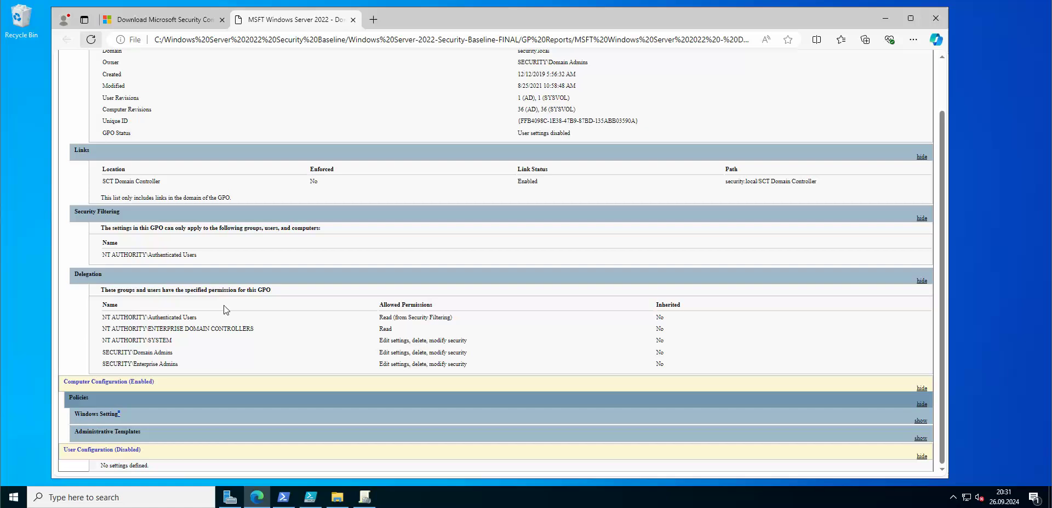
Step: Expand Windows Settings, Security Settings and Local Policies/User Rights Assignment in the Domain Controller report's Computer Configuration, and review the assigned rights
click(125, 419)
scroll(175, 416, down, 1)
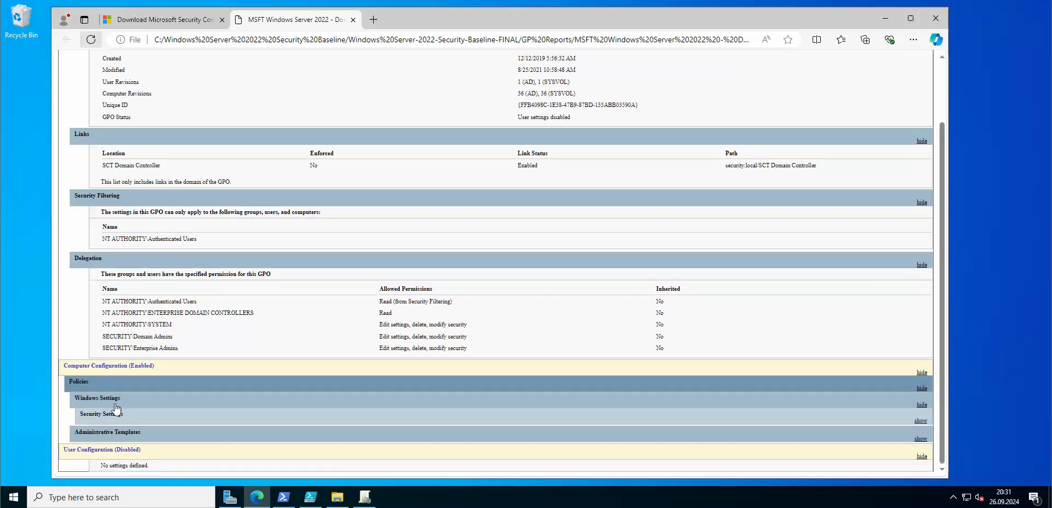
click(101, 413)
scroll(246, 360, down, 2)
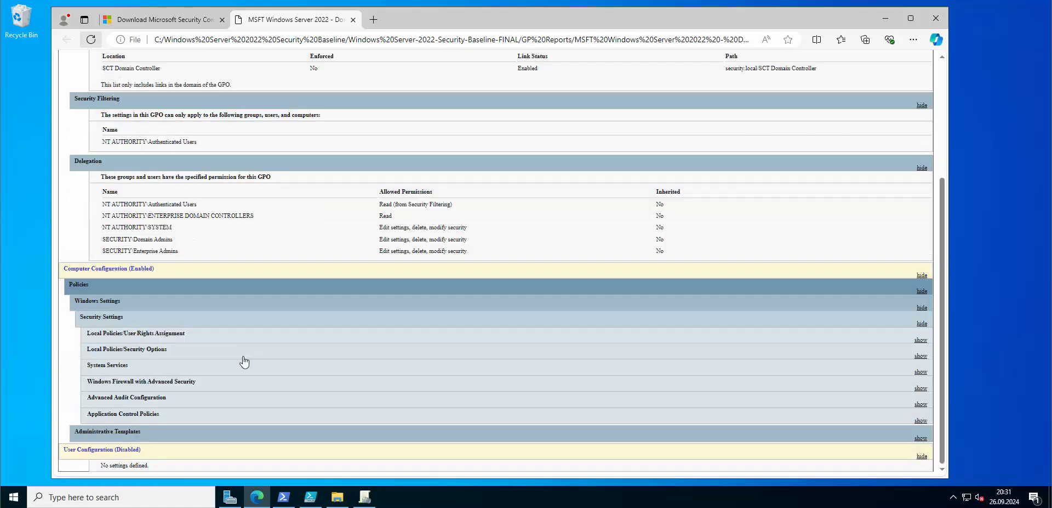
click(129, 336)
scroll(277, 321, down, 4)
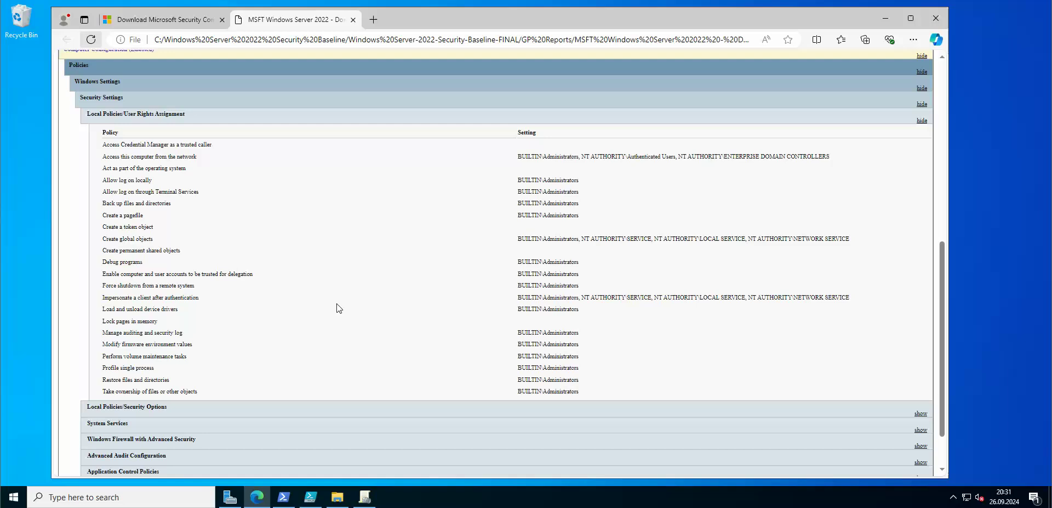
scroll(338, 308, down, 2)
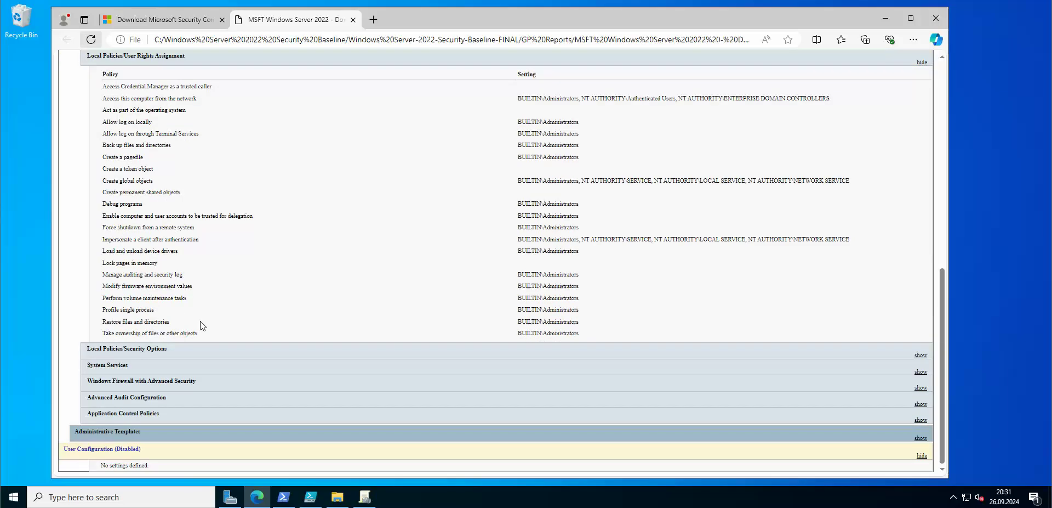
Step: Expand Local Policies/Security Options with its Accounts, Domain Controller, Interactive Logon, Microsoft Network Client and Network Access sections
click(132, 351)
scroll(285, 301, down, 3)
click(128, 224)
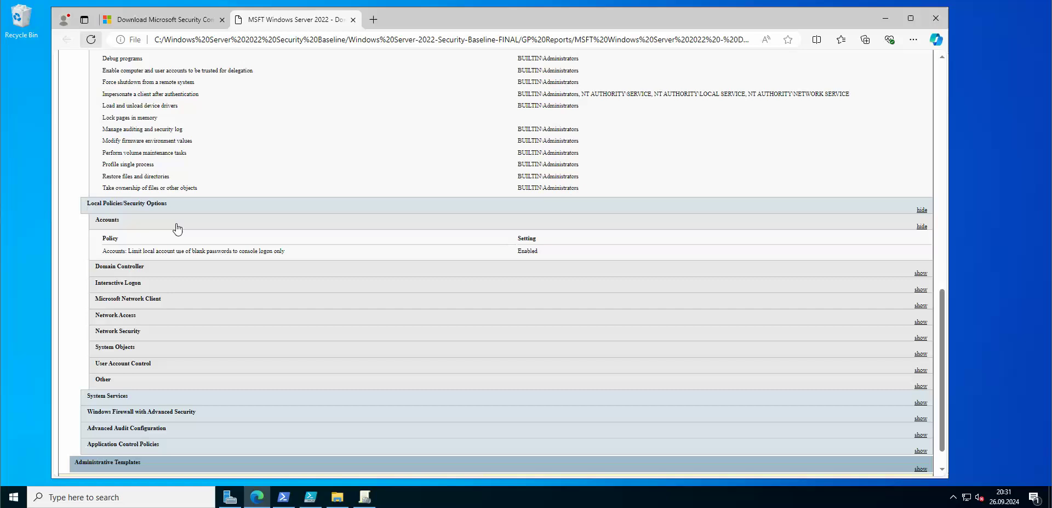
click(137, 271)
click(133, 319)
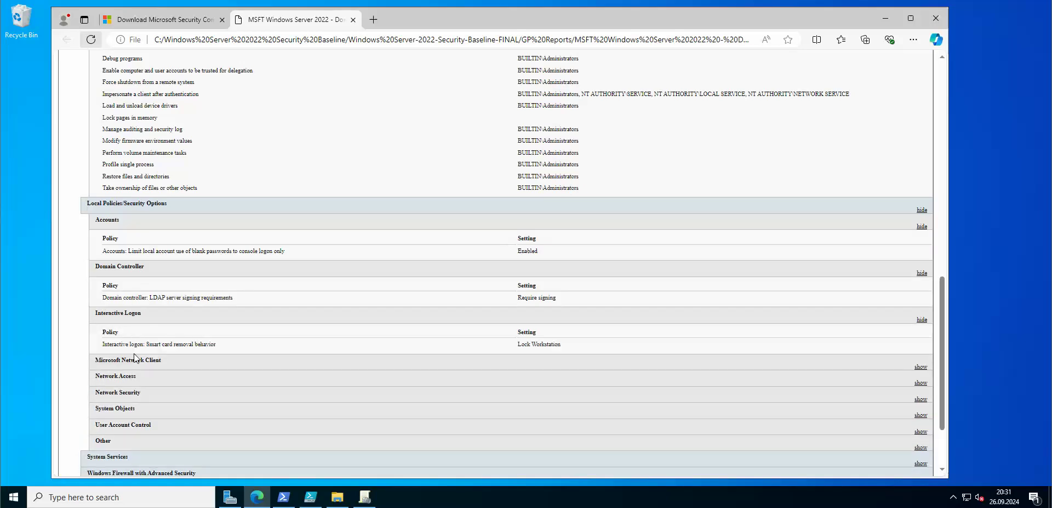
click(133, 363)
click(122, 423)
scroll(252, 376, down, 3)
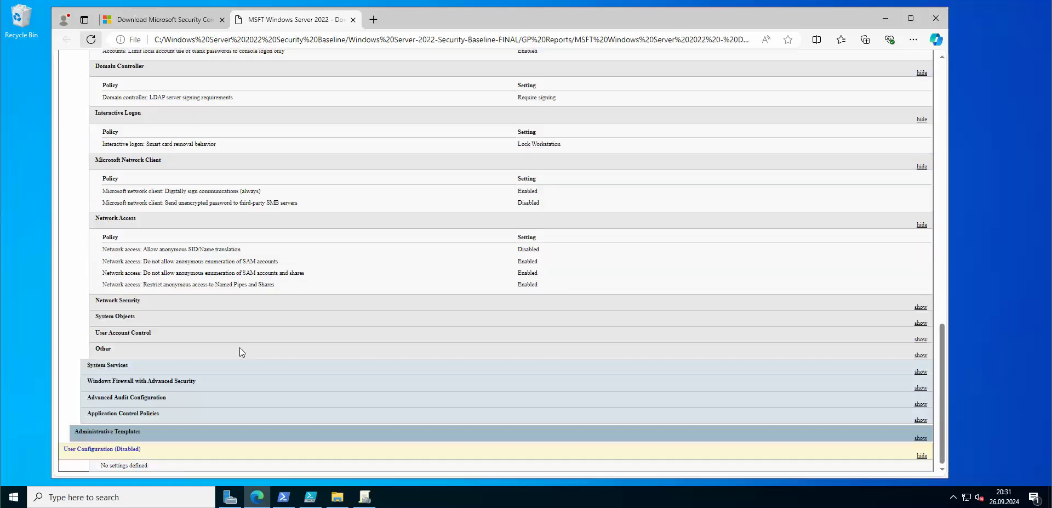
Step: Expand the System Objects and User Account Control sections under Security Options
click(133, 317)
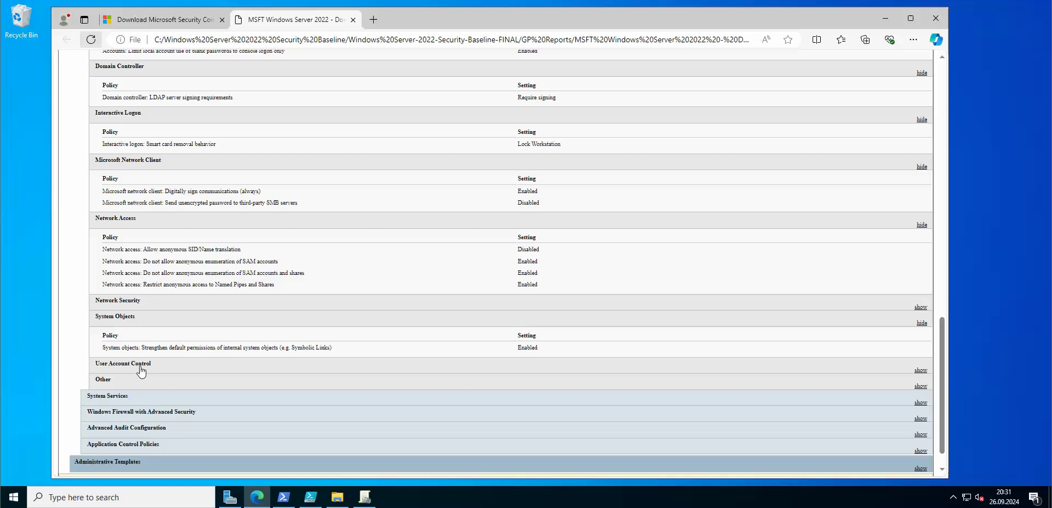
click(141, 371)
scroll(258, 354, down, 3)
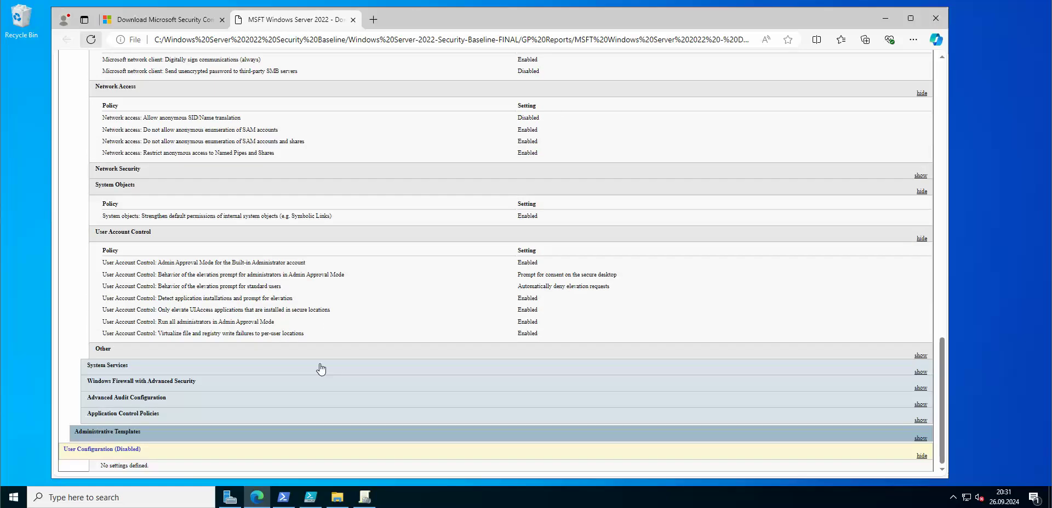
Step: Look back over the expanded policies, and expand System Services and its Application Identity entry
scroll(321, 369, up, 10)
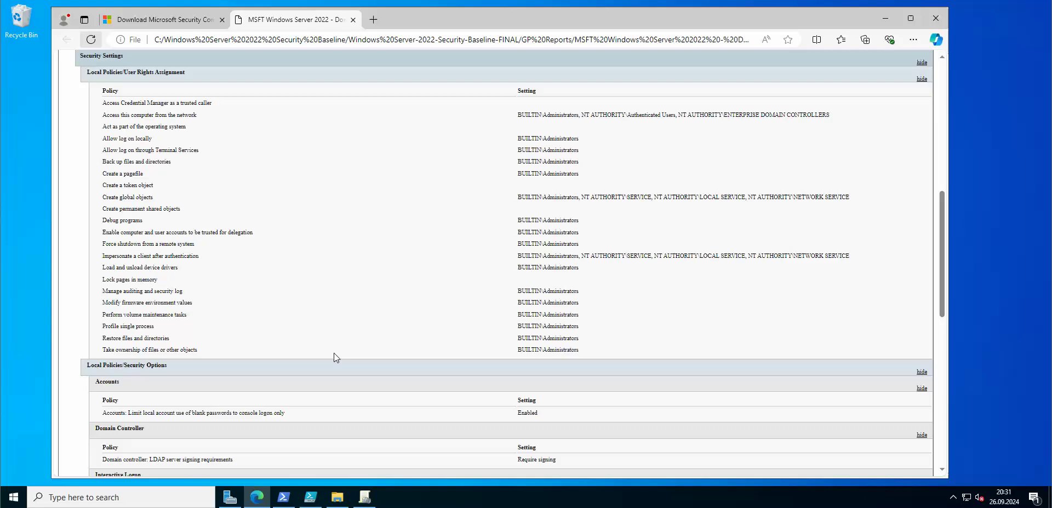
scroll(328, 354, up, 10)
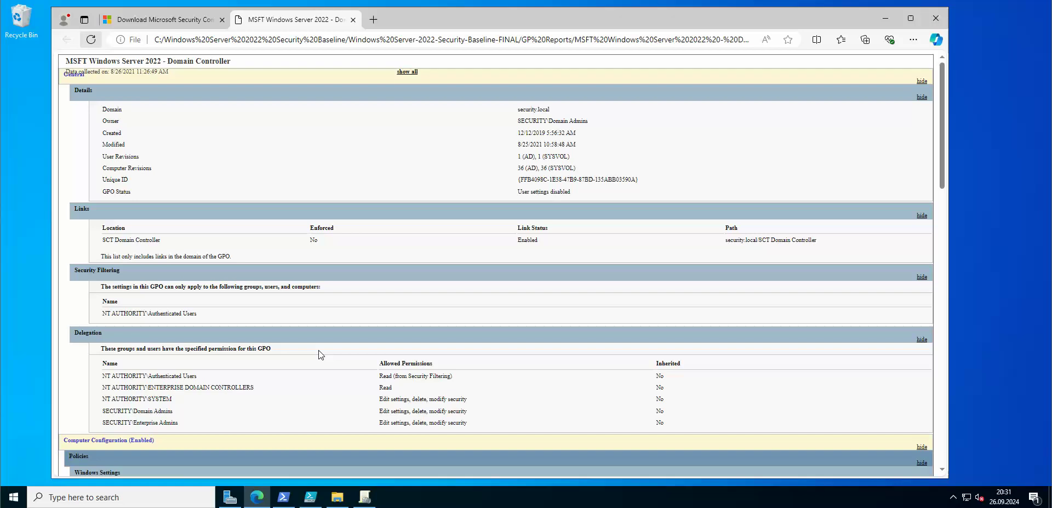
scroll(319, 96, down, 9)
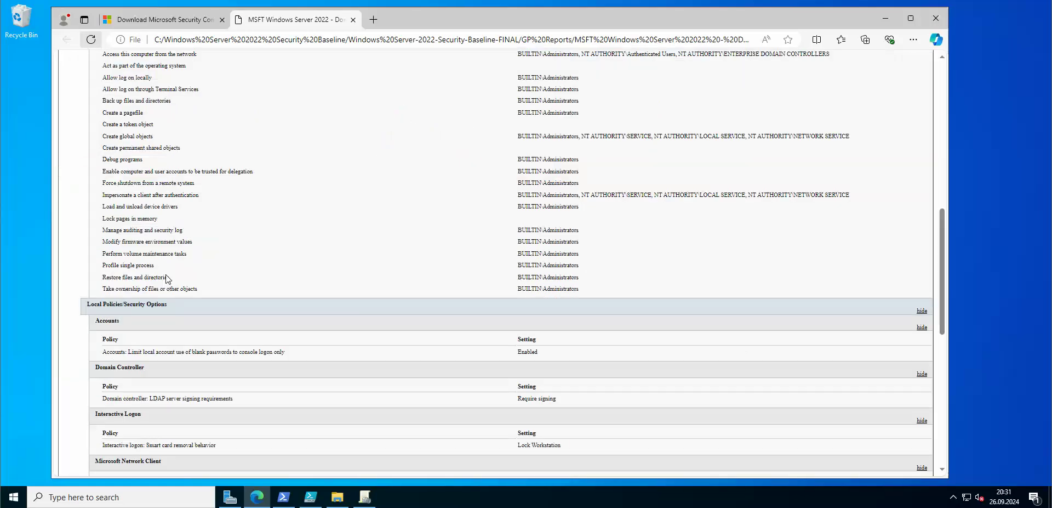
scroll(324, 287, down, 8)
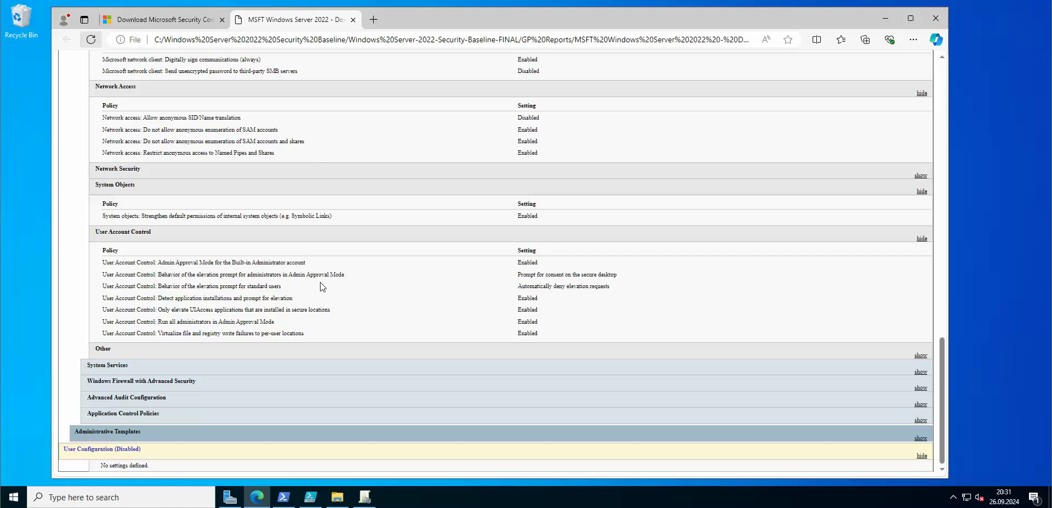
click(117, 364)
scroll(196, 350, down, 1)
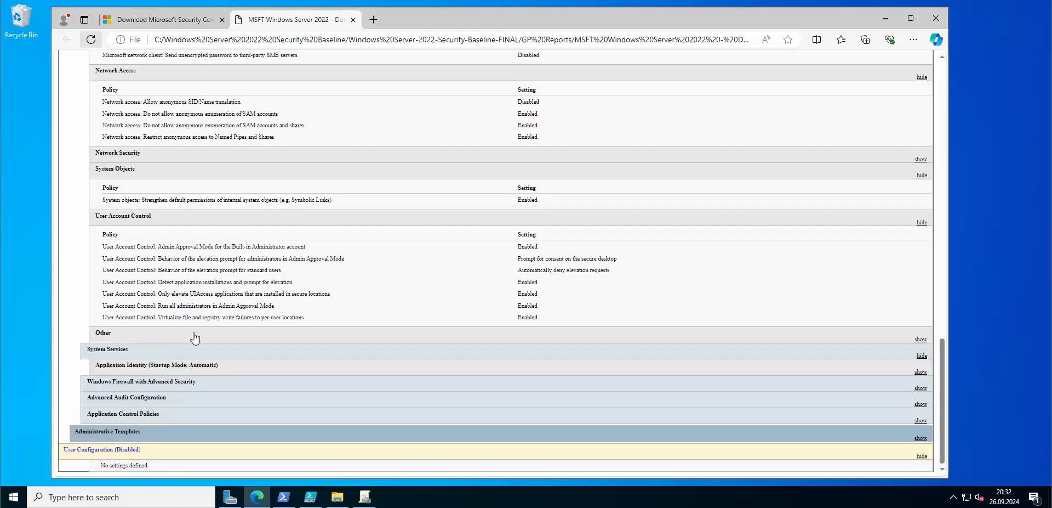
click(170, 366)
scroll(198, 347, down, 1)
Step: Expand Windows Firewall with Advanced Security and its Global Settings section
click(149, 382)
scroll(230, 337, down, 2)
click(108, 319)
scroll(340, 314, down, 2)
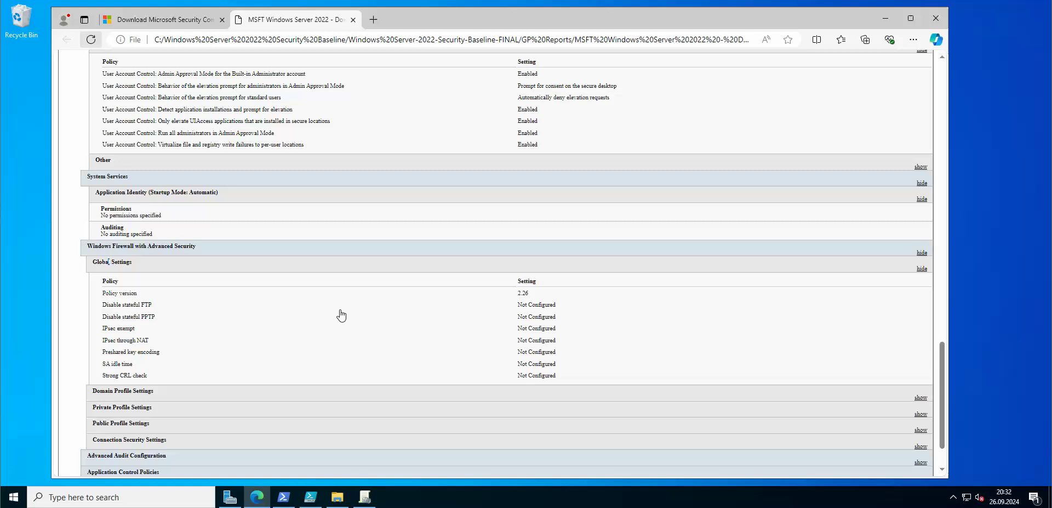
Step: Expand the firewall's Domain Profile, Private Profile and Public Profile Settings sections
click(159, 337)
scroll(301, 287, down, 3)
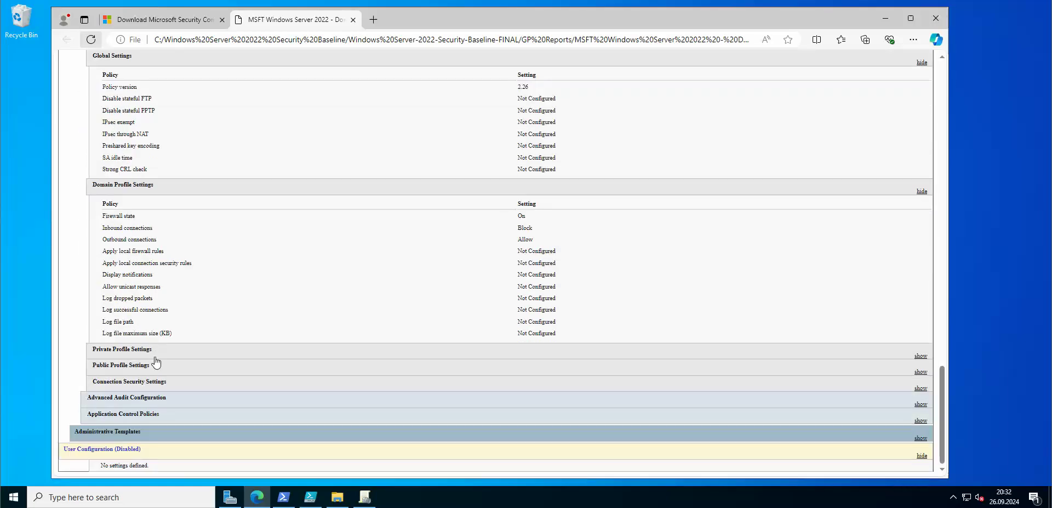
click(175, 351)
scroll(328, 261, down, 3)
click(148, 366)
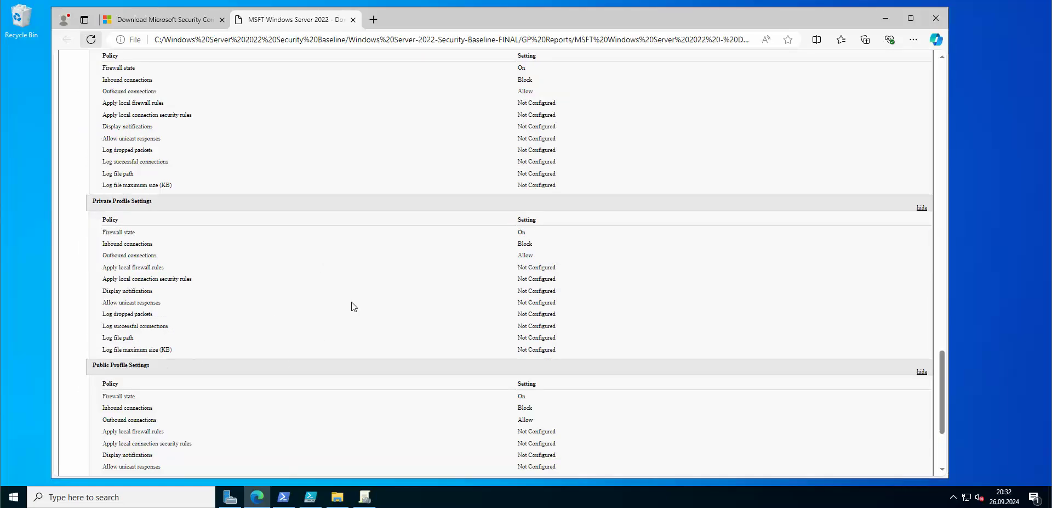
Step: Review the firewall global and profile settings and the other expanded policies, ending at the beginning of the report
scroll(286, 315, down, 3)
scroll(279, 316, up, 5)
scroll(279, 314, up, 3)
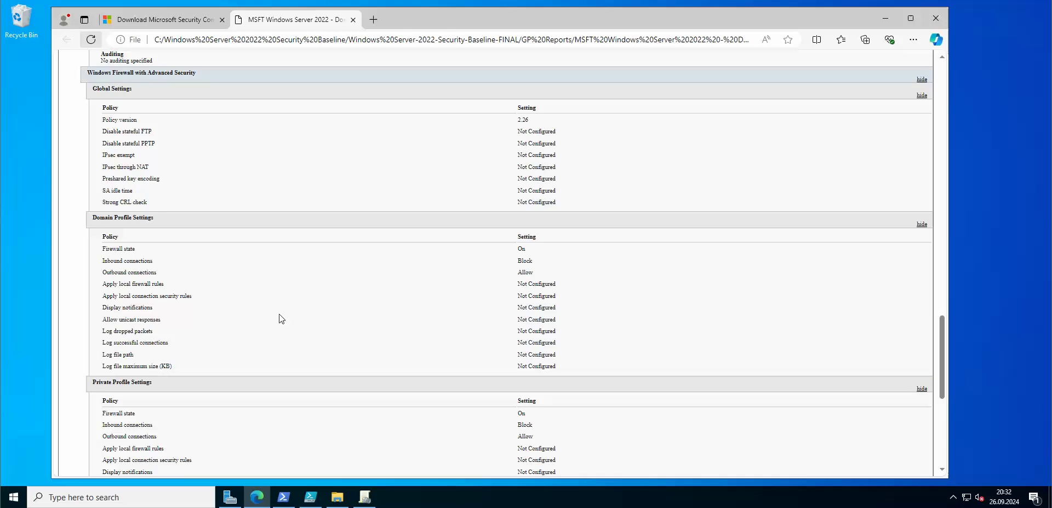
scroll(279, 314, down, 4)
scroll(278, 313, down, 4)
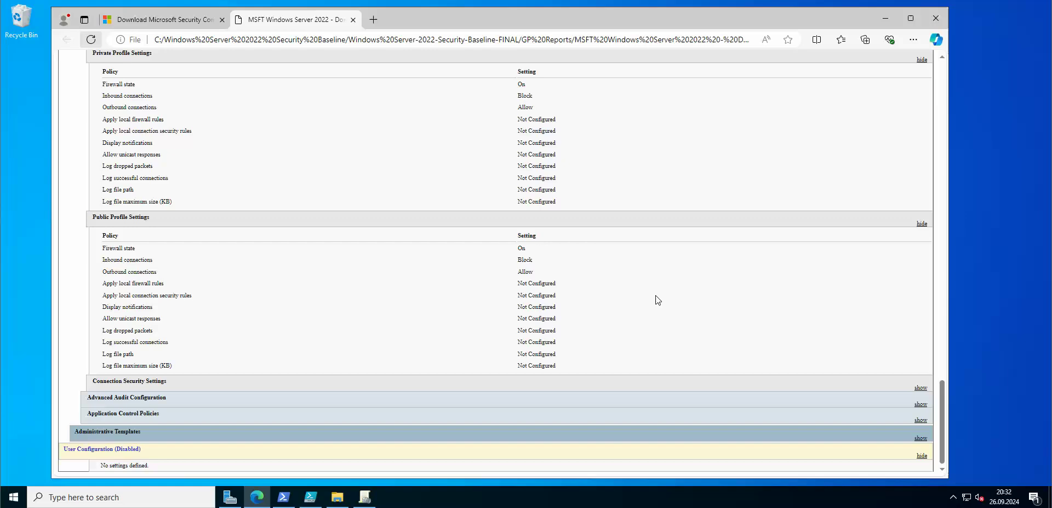
scroll(613, 300, up, 7)
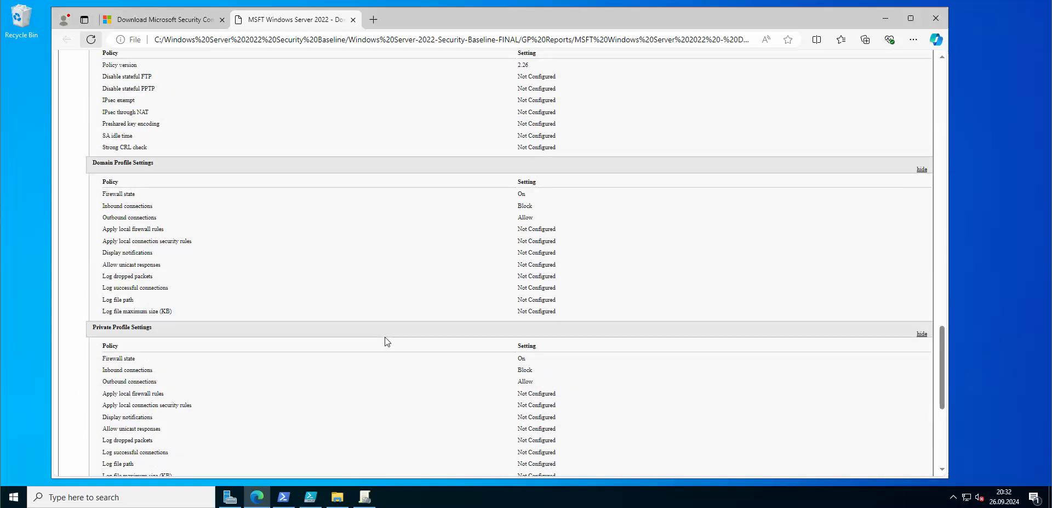
scroll(292, 385, down, 5)
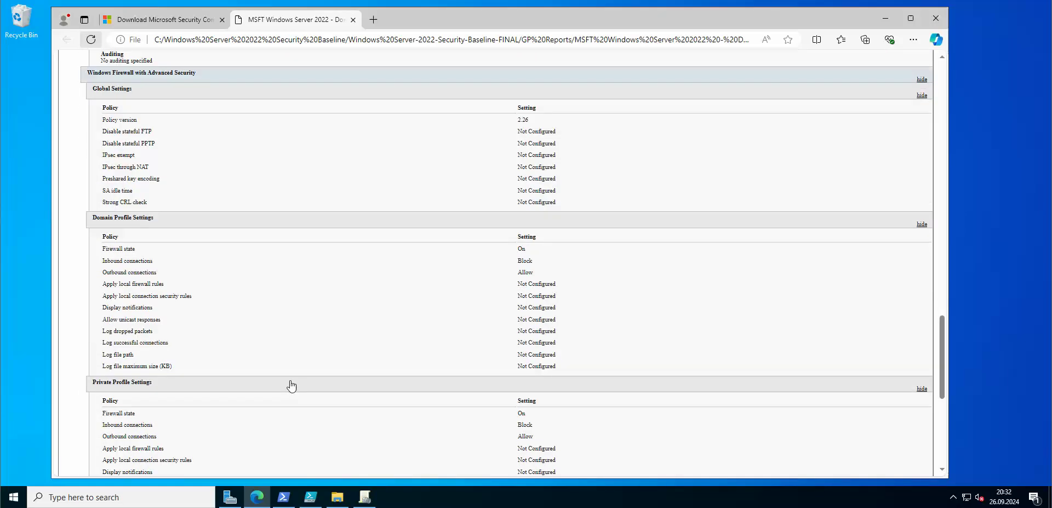
scroll(241, 315, down, 3)
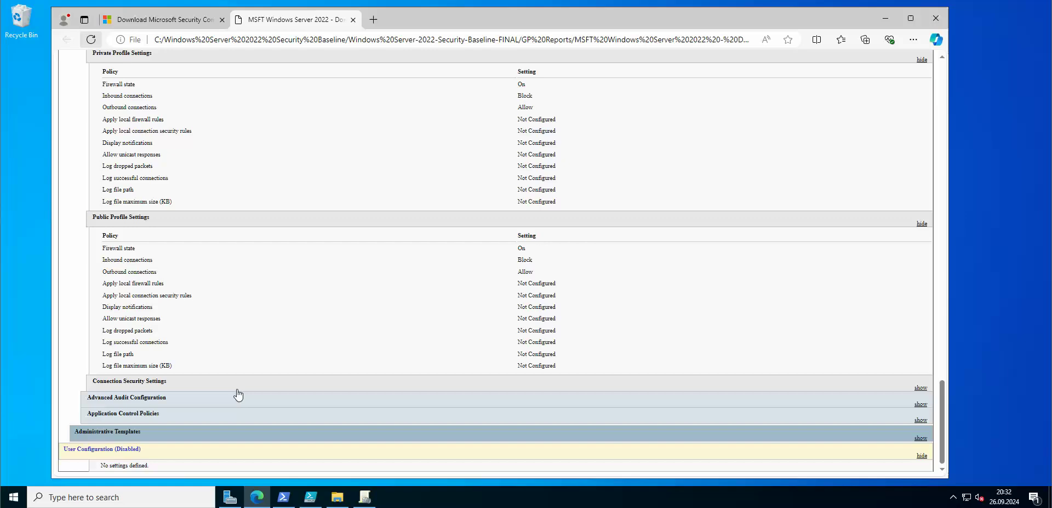
scroll(393, 329, up, 15)
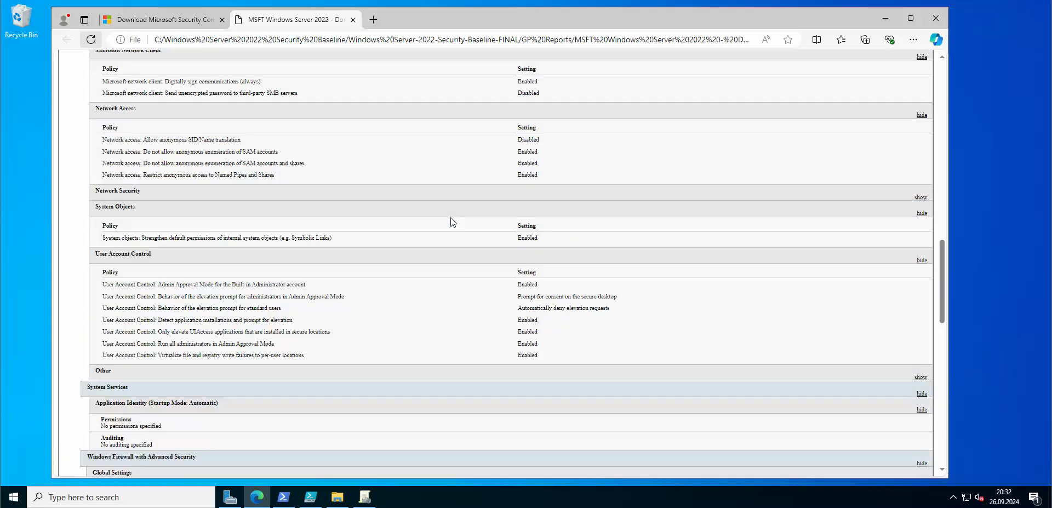
scroll(446, 227, up, 7)
scroll(444, 230, down, 20)
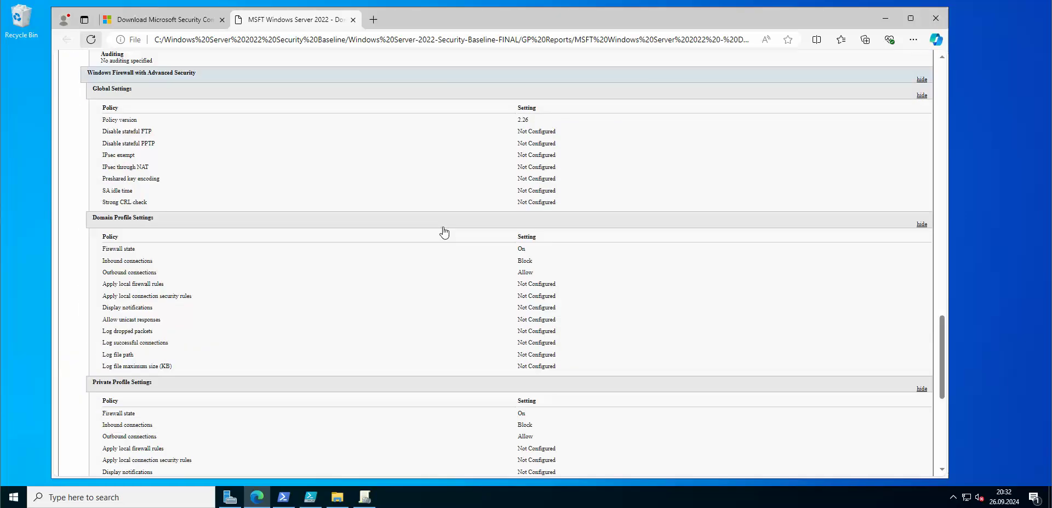
scroll(444, 231, down, 6)
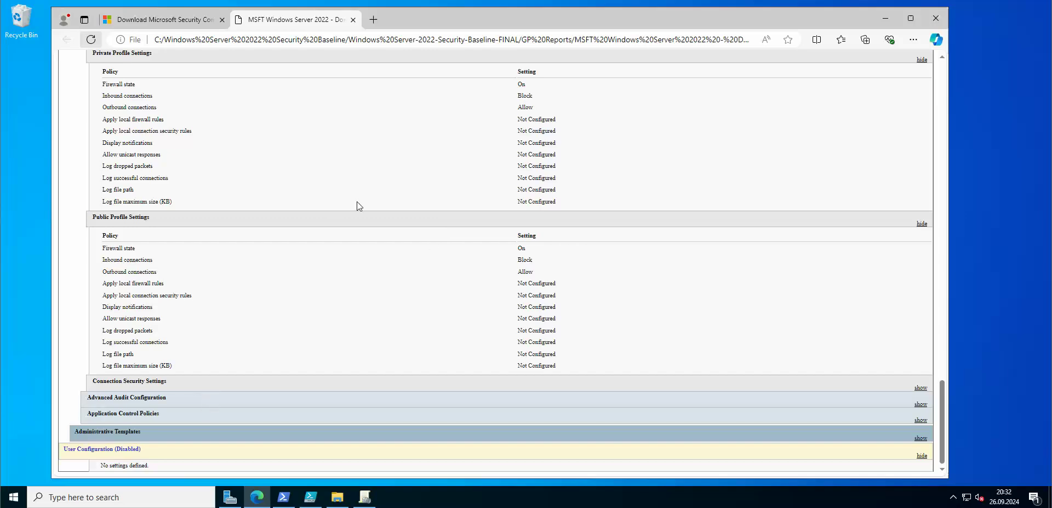
scroll(381, 204, up, 10)
scroll(378, 204, up, 20)
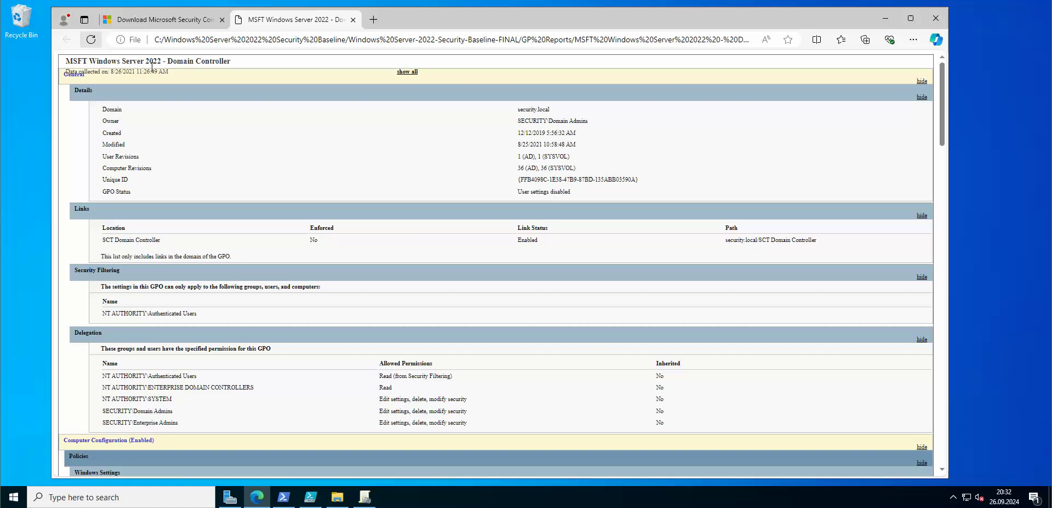
click(171, 21)
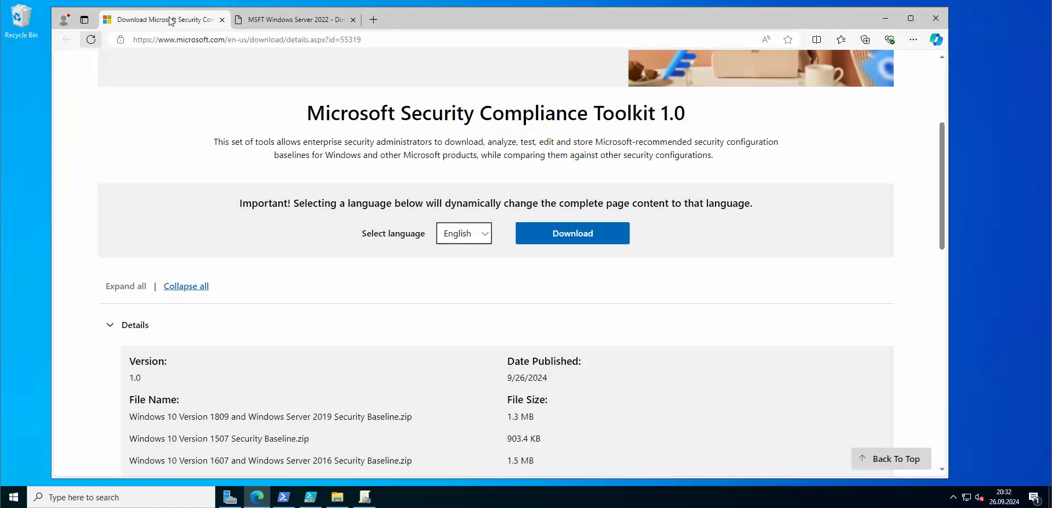
click(293, 20)
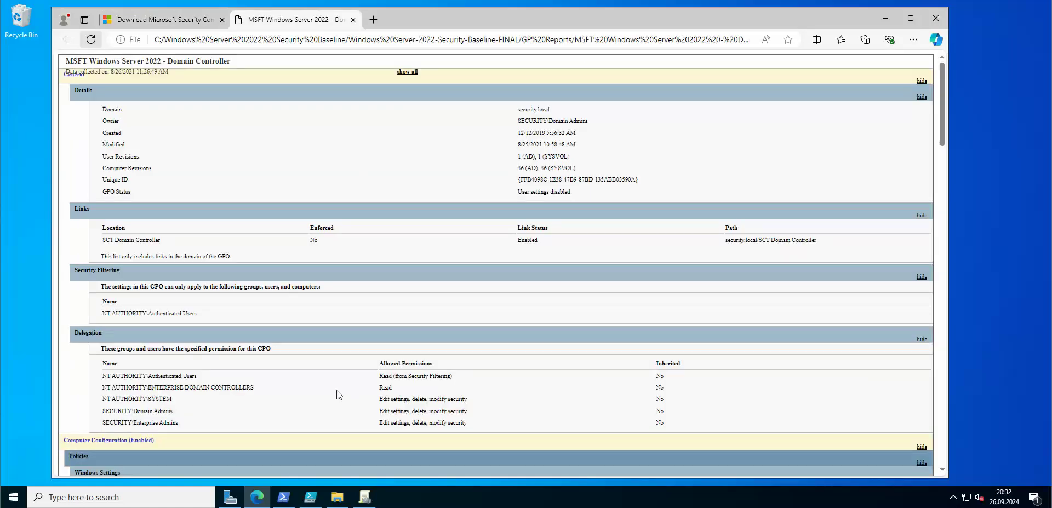
Step: Switch to File Explorer, leave GP Reports, open the baseline's GPOs folder and widen its Name column
click(337, 497)
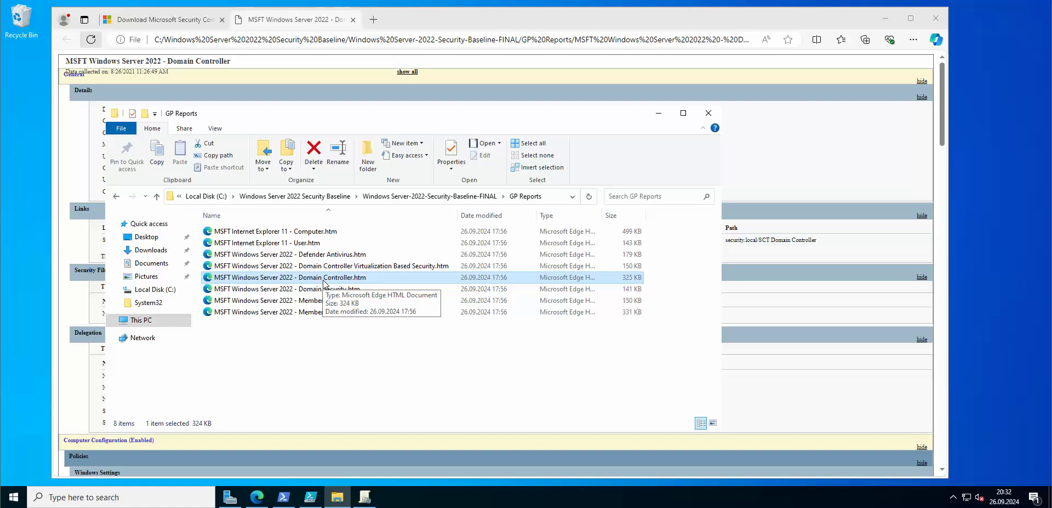
click(345, 349)
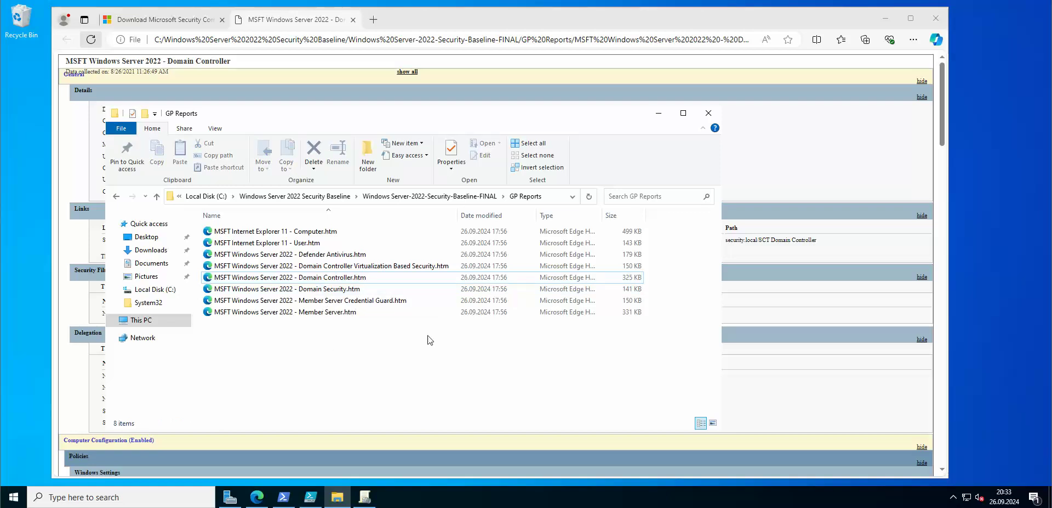
click(117, 196)
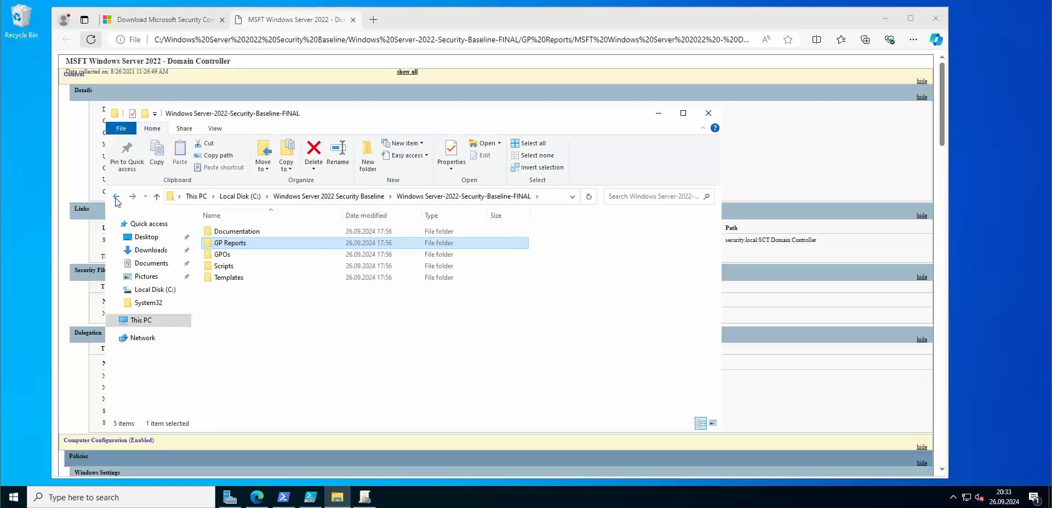
click(226, 255)
double_click(228, 256)
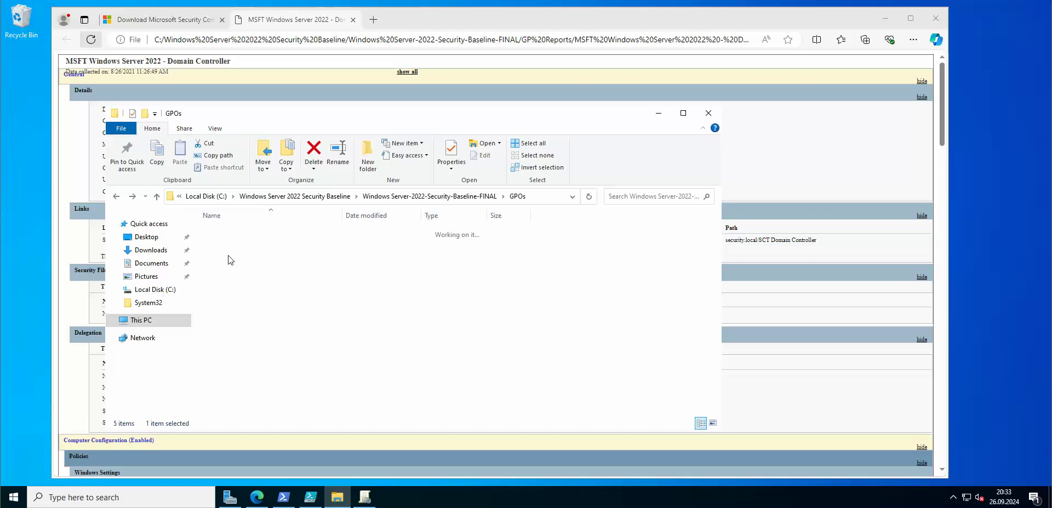
drag(342, 215, 467, 215)
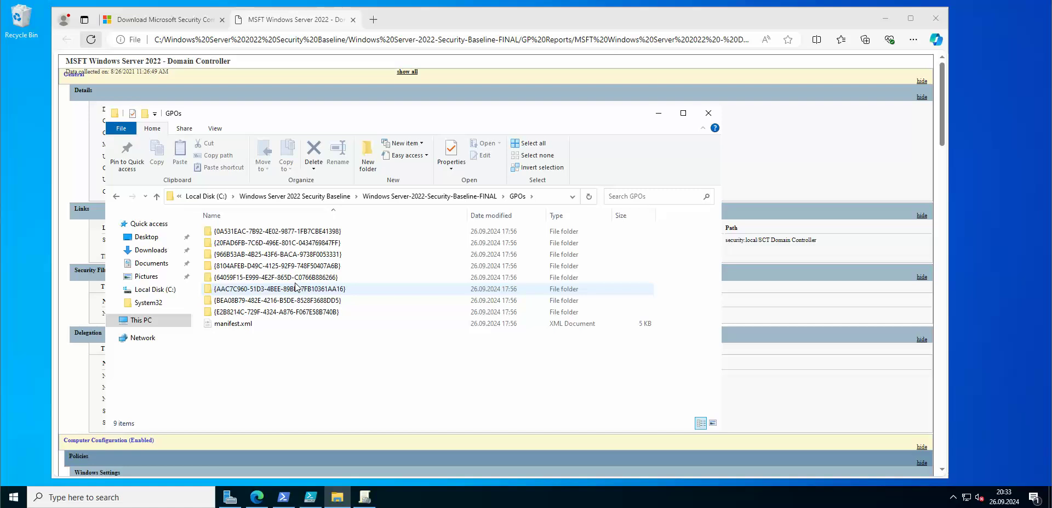
Step: Return to the Windows Server-2022-Security-Baseline-FINAL folder and open GP Reports
click(115, 197)
click(240, 244)
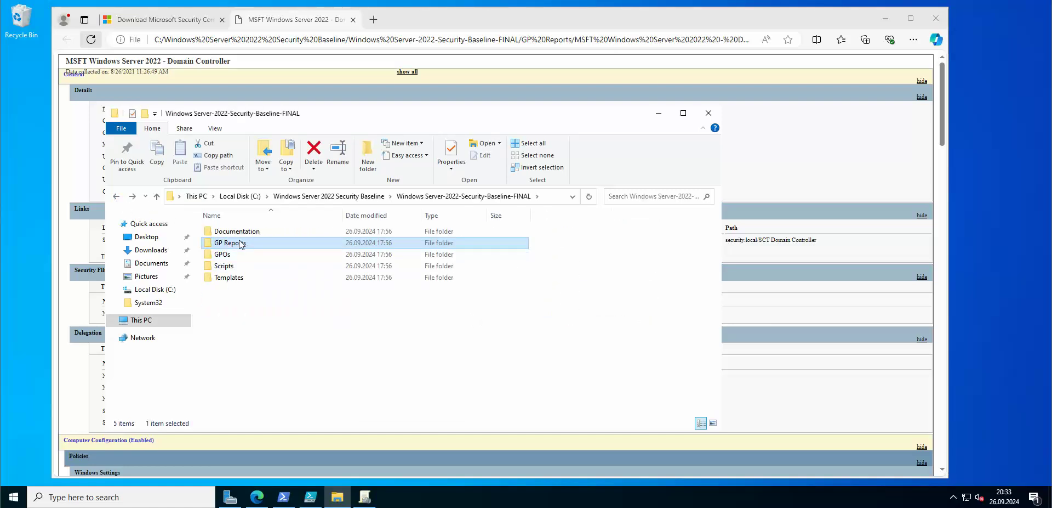
double_click(240, 243)
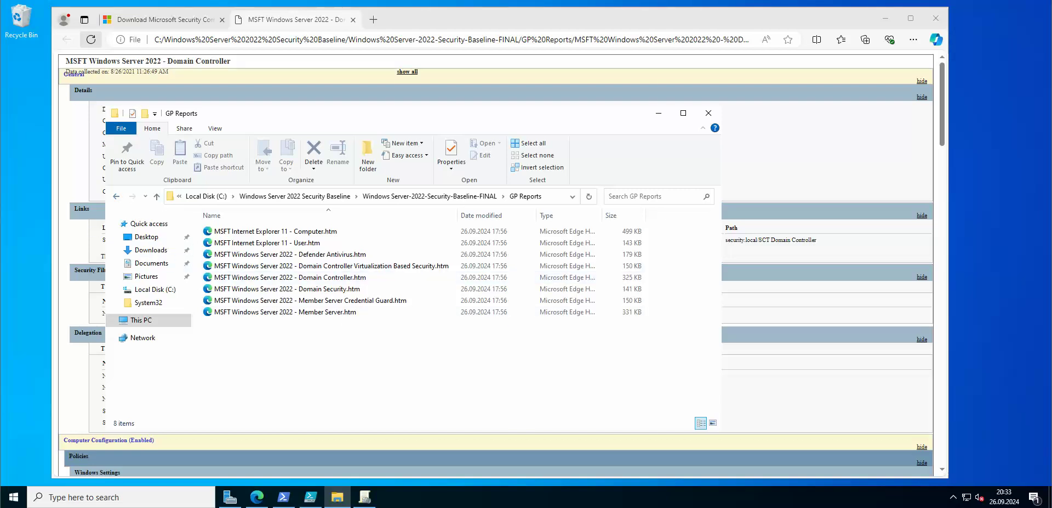
Step: Go through the GP Reports files from the Member Server report up to the Internet Explorer 11 - Computer report
click(293, 312)
click(305, 289)
click(305, 277)
click(305, 265)
click(306, 254)
click(305, 243)
click(305, 232)
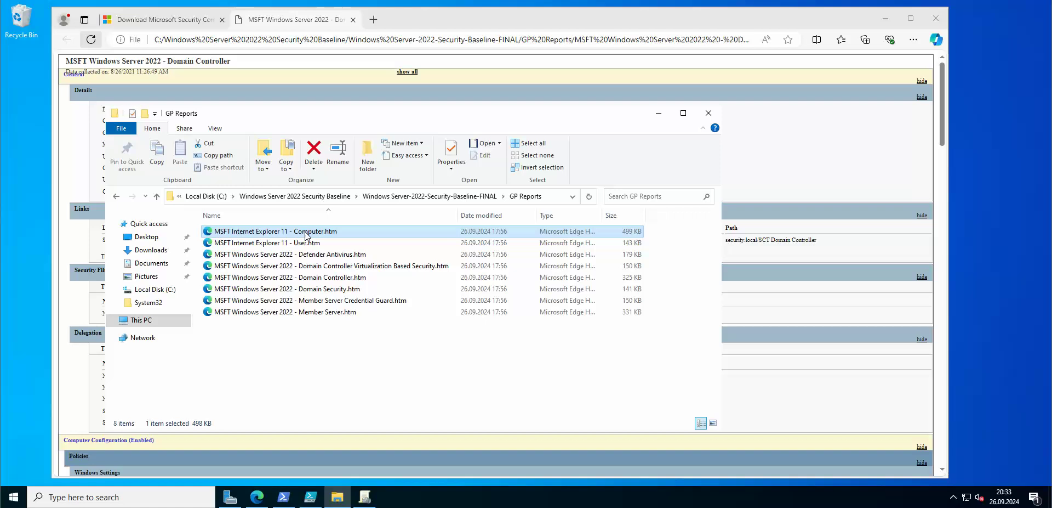
Step: Leave GP Reports and open the GPOs folder inside Windows Server-2022-Security-Baseline-FINAL
click(116, 195)
click(116, 195)
double_click(231, 231)
double_click(231, 254)
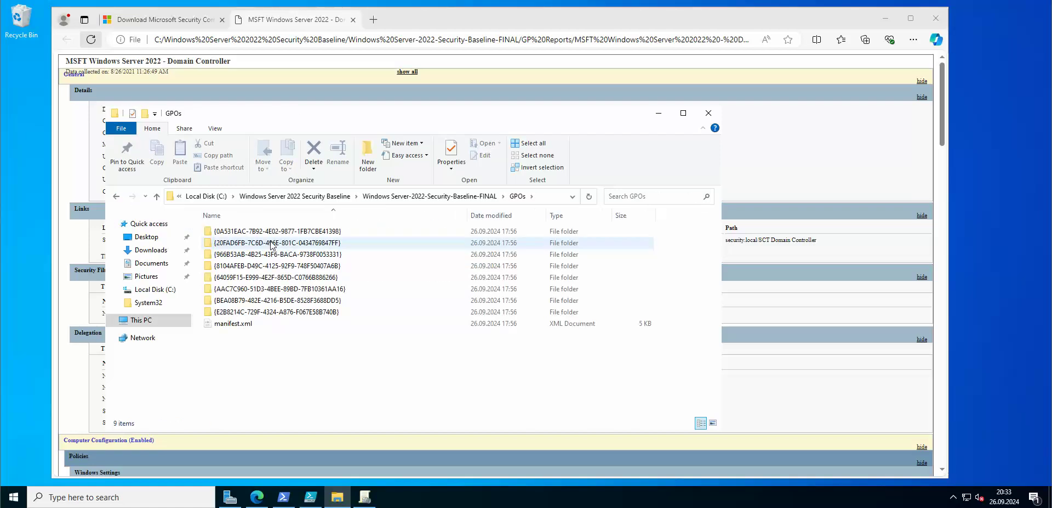
Step: Go through the GUID-named GPO backup folders and manifest.xml in the GPOs folder one by one
click(294, 230)
click(295, 242)
click(296, 254)
click(297, 265)
click(297, 276)
click(298, 289)
click(301, 299)
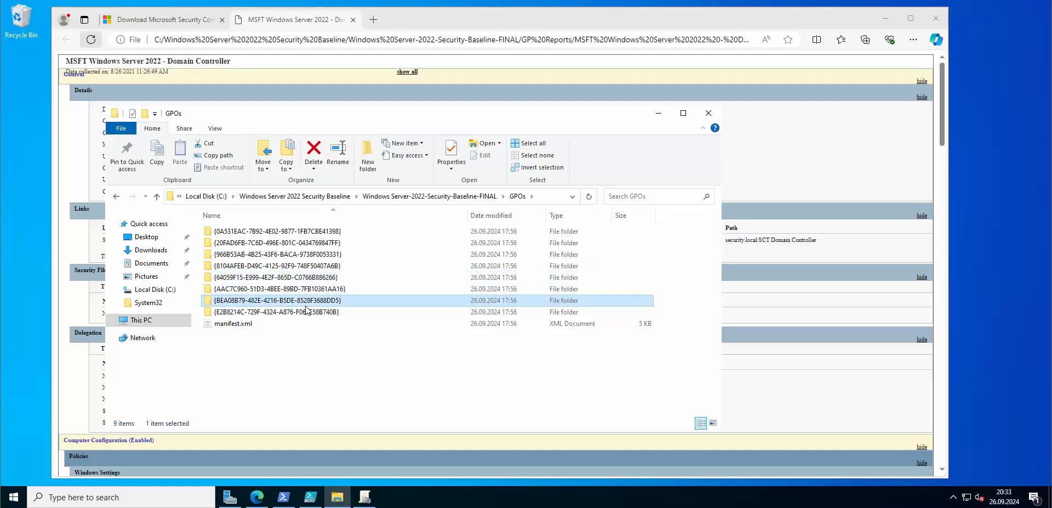
click(306, 312)
click(310, 323)
click(315, 311)
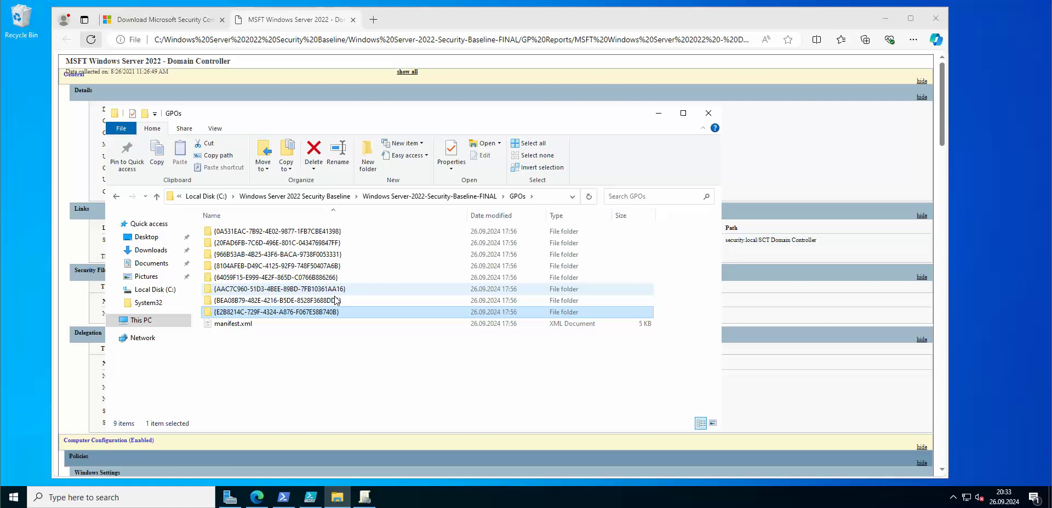
click(309, 290)
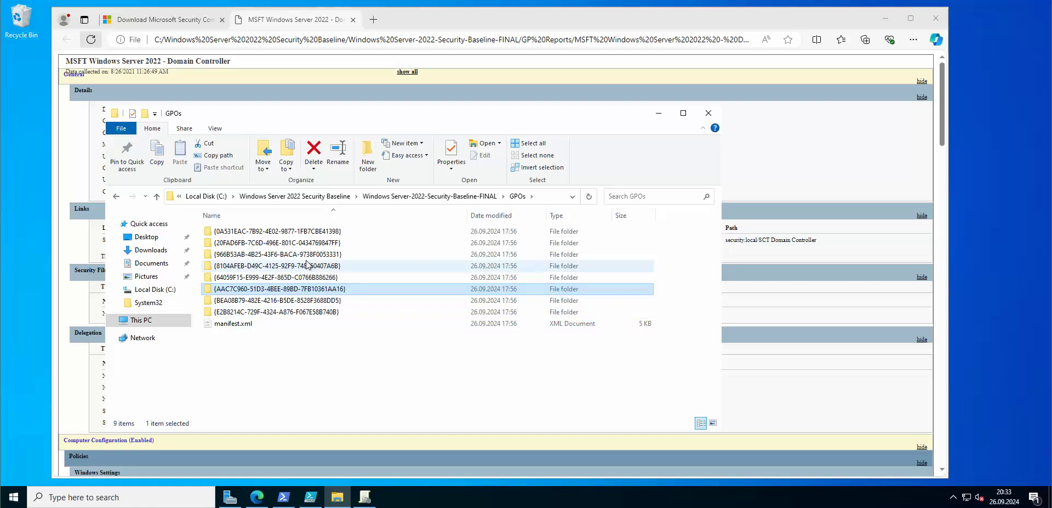
Step: Go back to GP Reports and select the MSFT Windows Server 2022 - Domain Controller.htm report
click(116, 196)
double_click(241, 243)
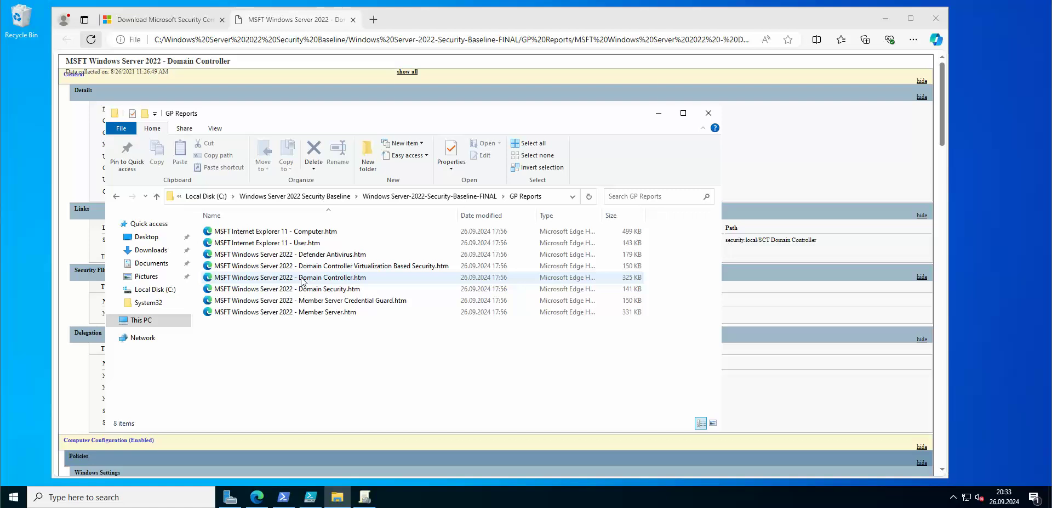
click(302, 279)
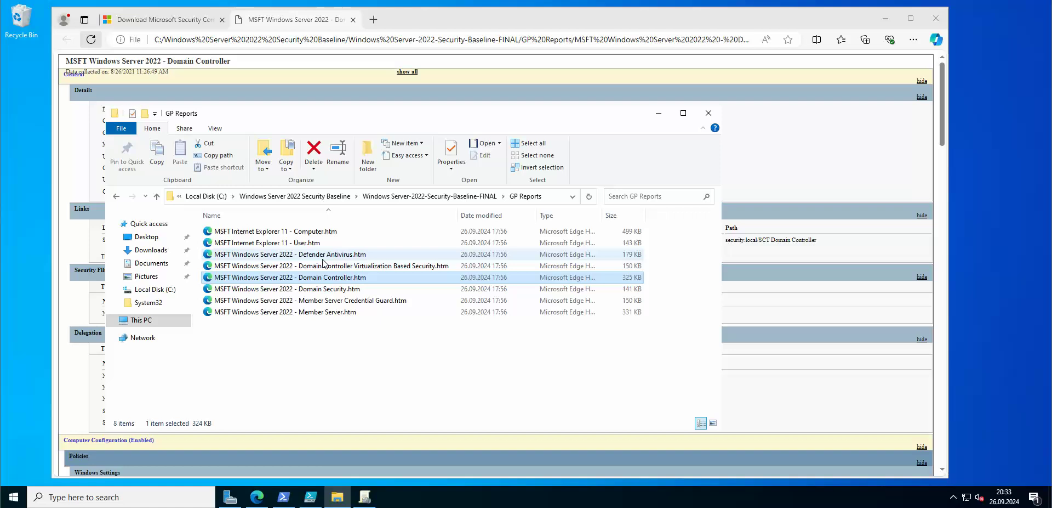
Step: Return to the GPOs folder and open the backup folder {64059F15-E999-4E2F-865D-C0766B886266}
click(117, 197)
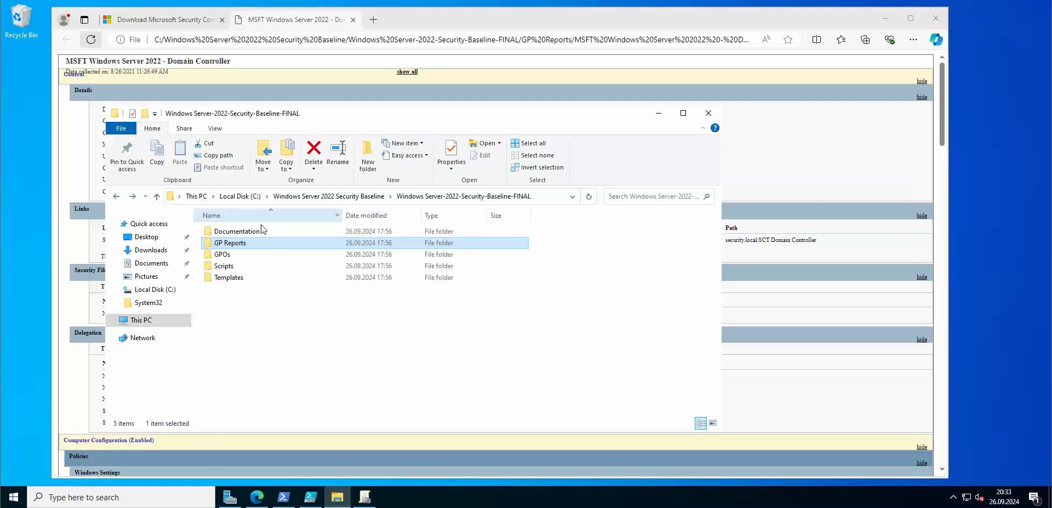
double_click(231, 254)
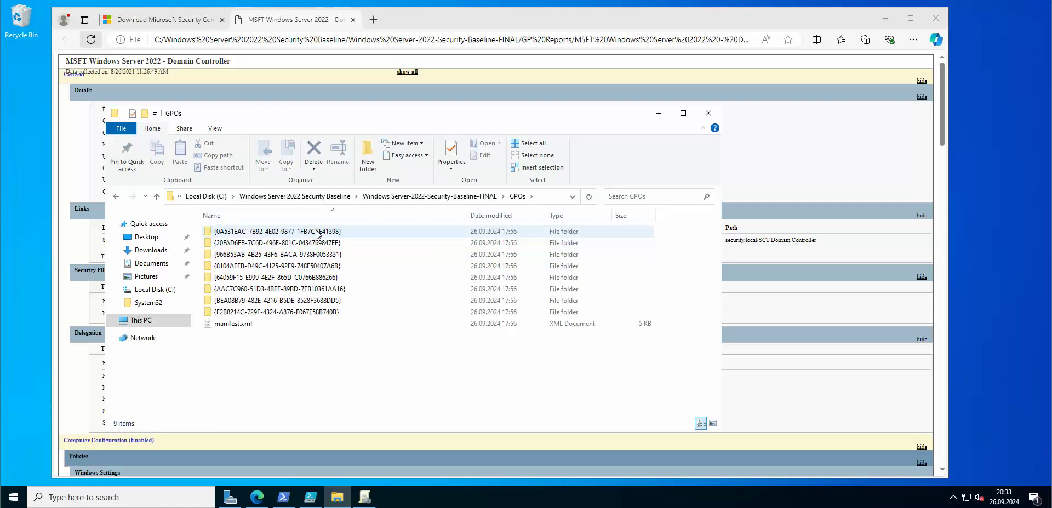
click(334, 278)
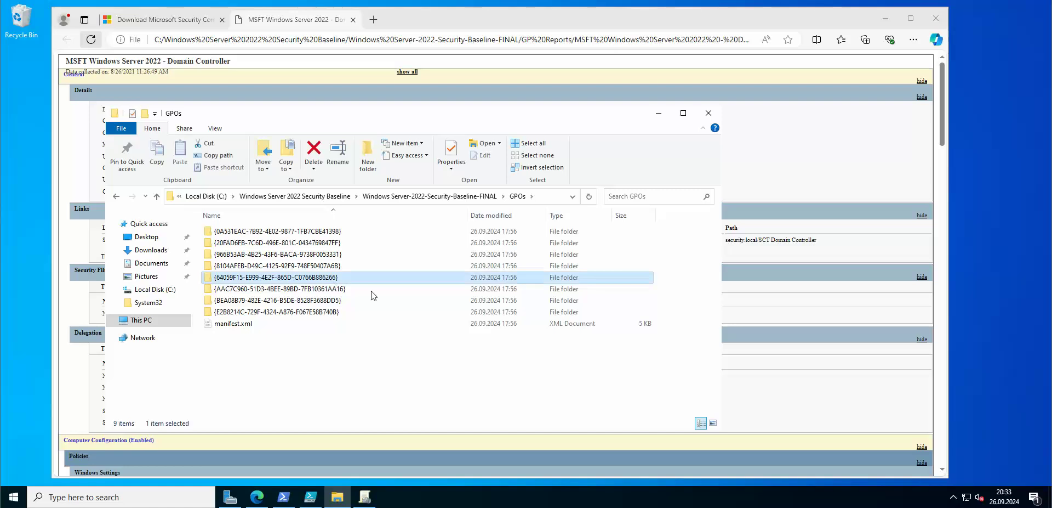
double_click(329, 278)
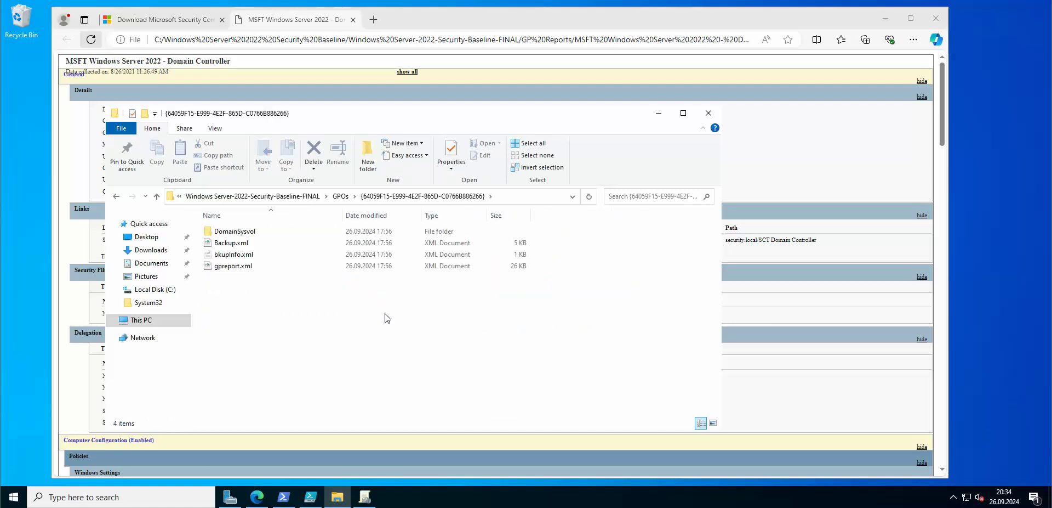
Step: Open gpreport.xml from the backup folder with Microsoft Edge
click(242, 268)
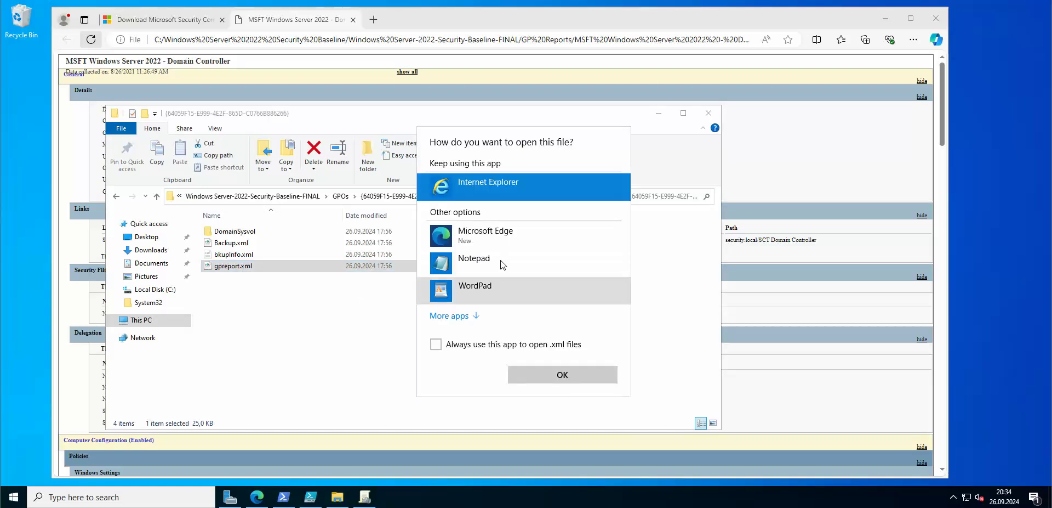
click(515, 236)
click(574, 378)
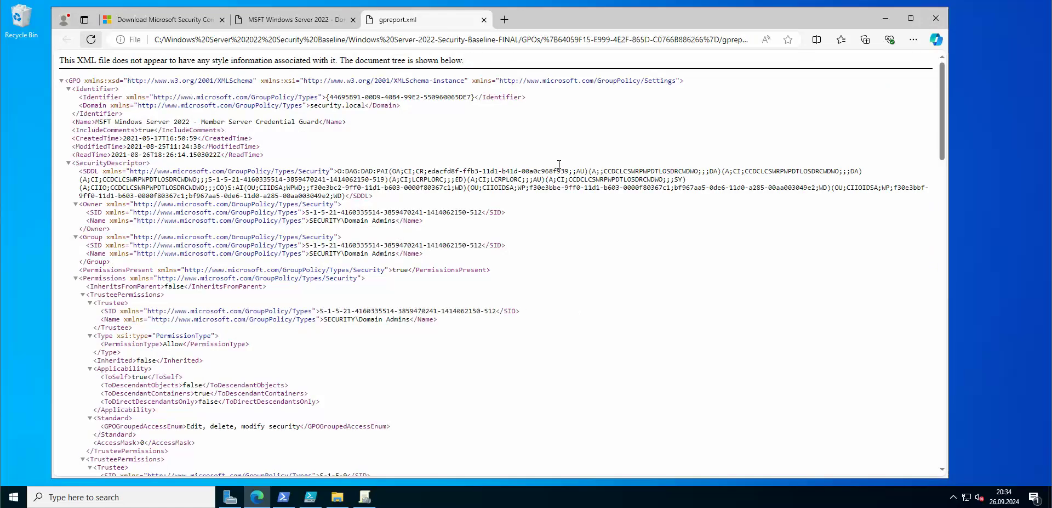
Step: Review the policy settings in gpreport.xml, highlighting the Turn On Virtualization Based Security policy name
scroll(541, 162, down, 5)
scroll(541, 161, down, 10)
scroll(541, 164, up, 7)
scroll(541, 165, down, 3)
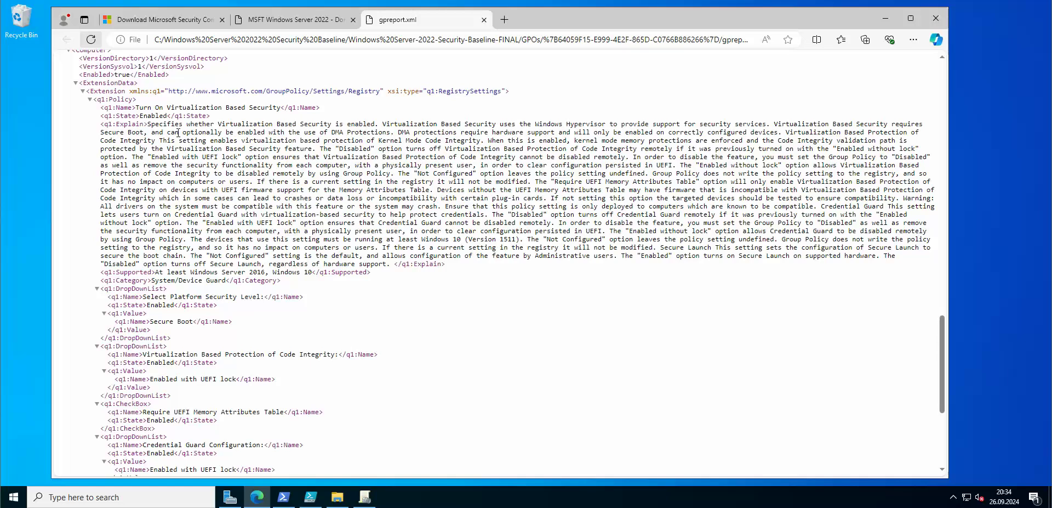
drag(137, 108, 278, 108)
click(296, 116)
scroll(412, 236, down, 6)
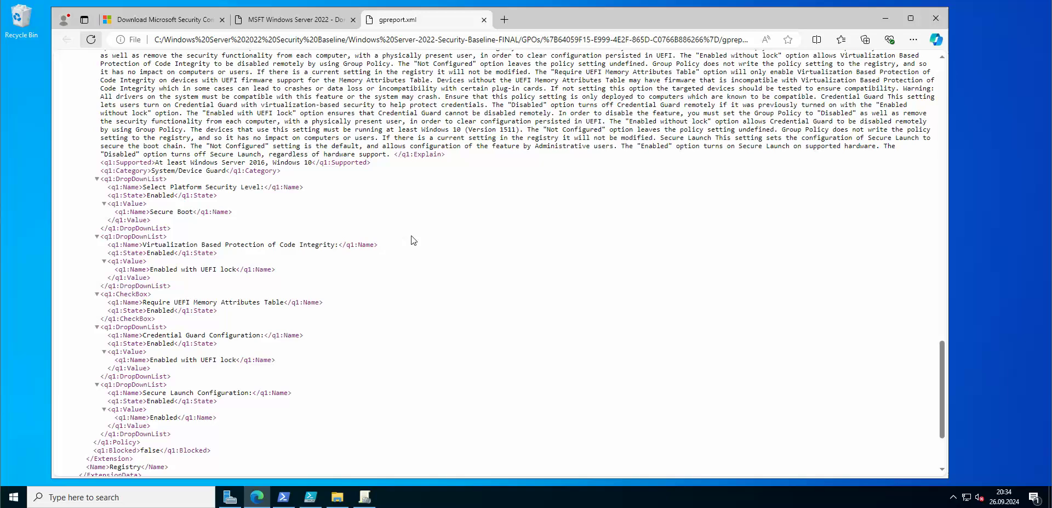
scroll(412, 237, up, 10)
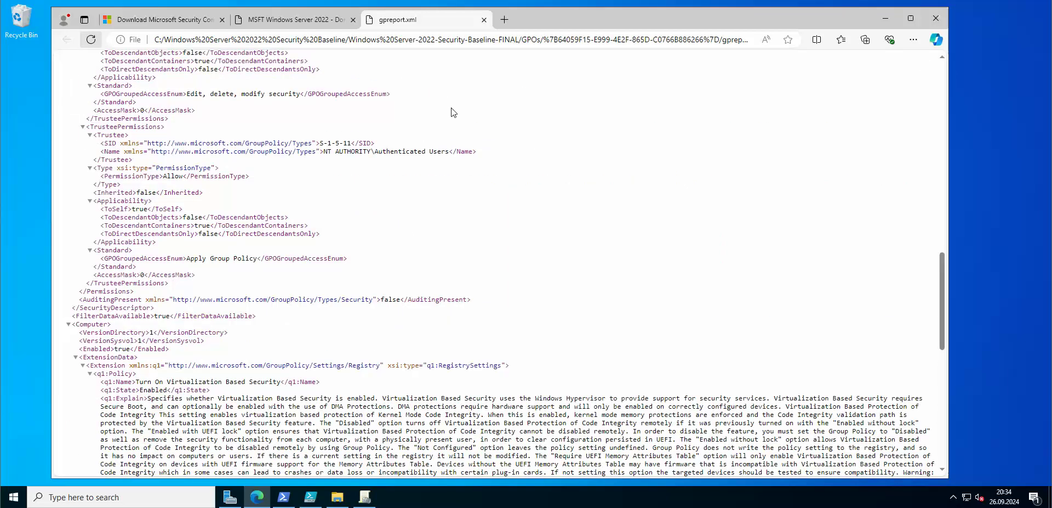
Step: Close the gpreport.xml and Domain Controller report pages, then return to the Windows Server-2022-Security-Baseline-FINAL folder in File Explorer
click(484, 19)
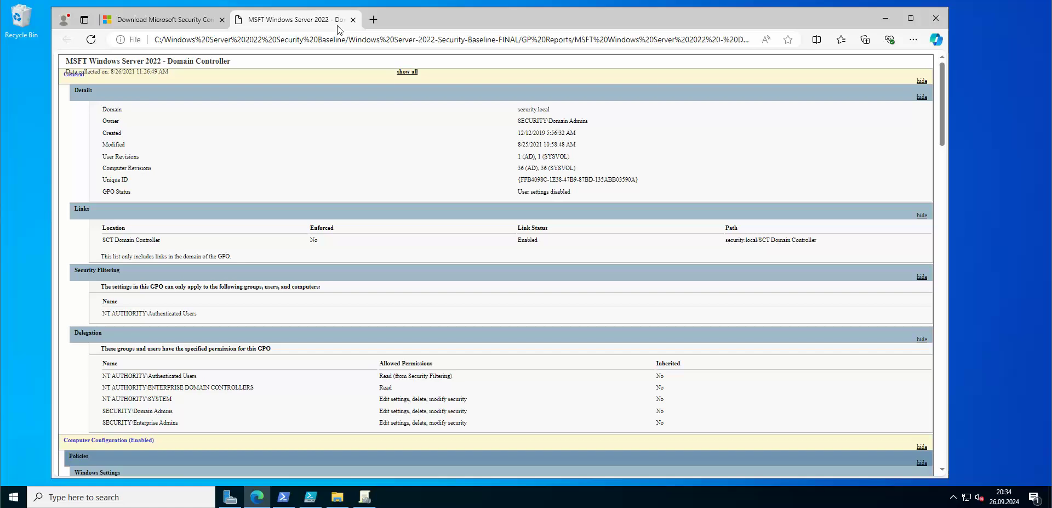
click(353, 20)
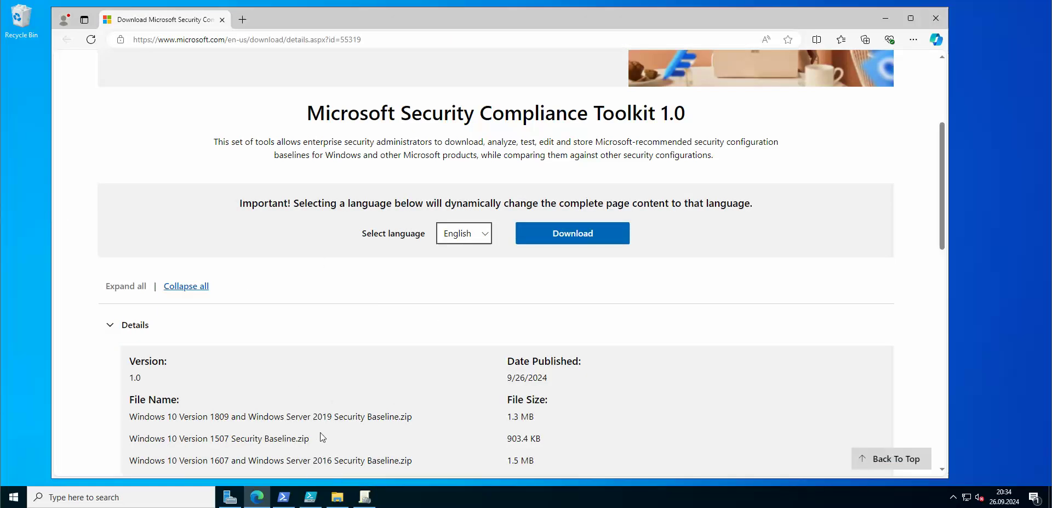
click(337, 497)
click(339, 301)
click(116, 197)
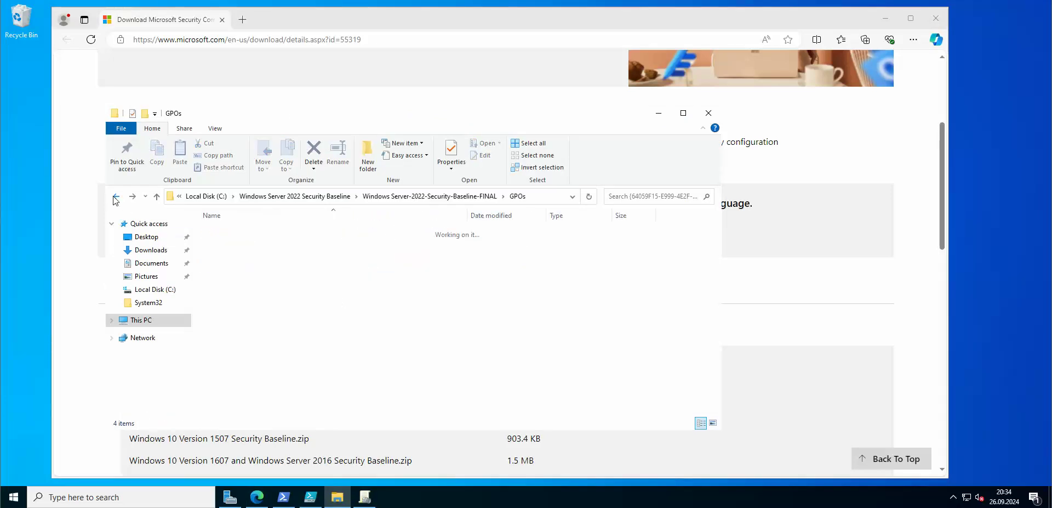
click(116, 196)
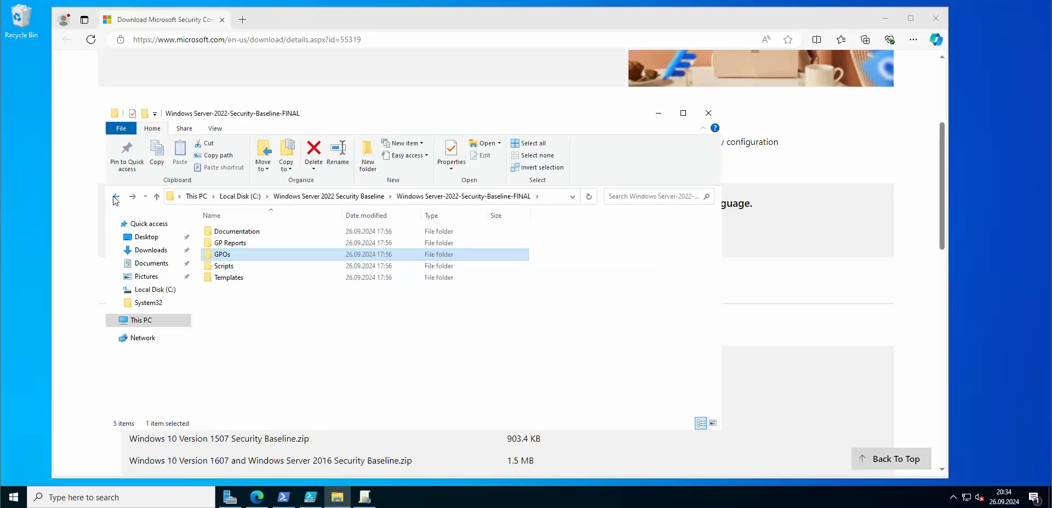
Step: Open the Scripts folder and open Baseline-LocalInstall.ps1 for editing in Windows PowerShell ISE
double_click(225, 266)
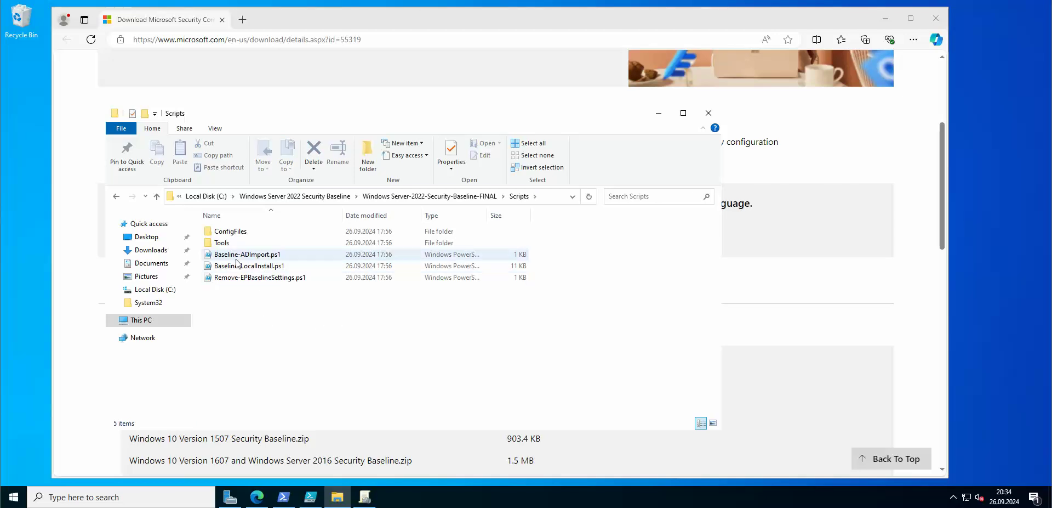
click(262, 267)
right_click(261, 267)
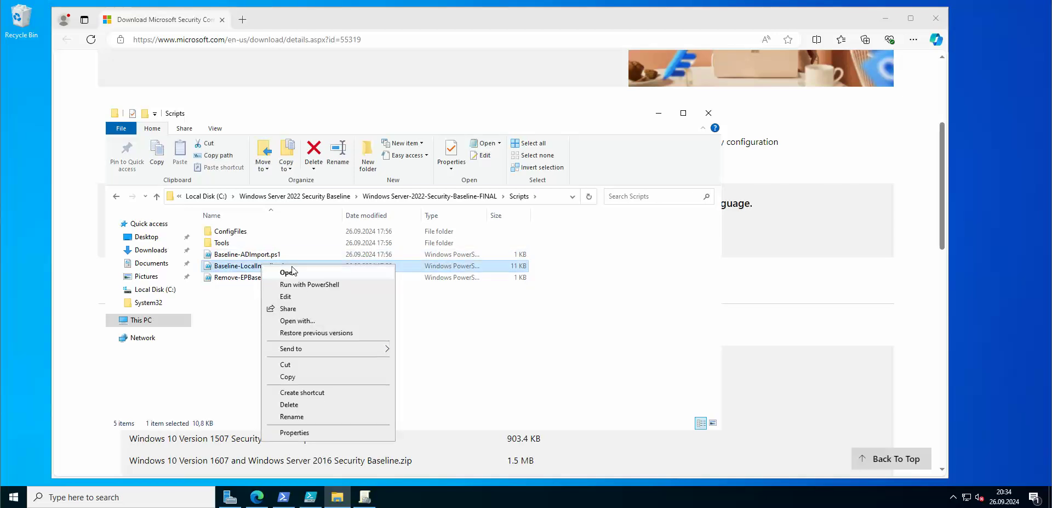
click(294, 296)
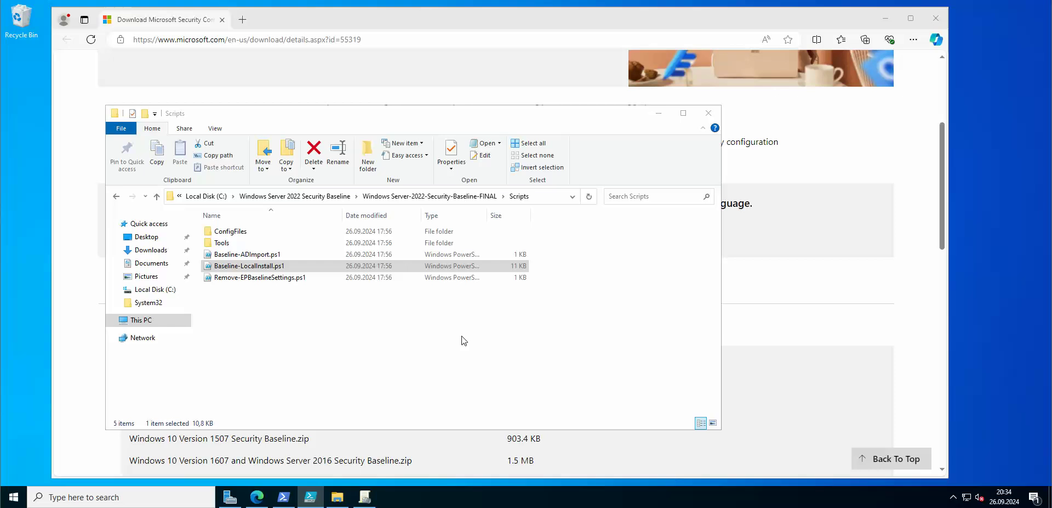
mouse_move(311, 500)
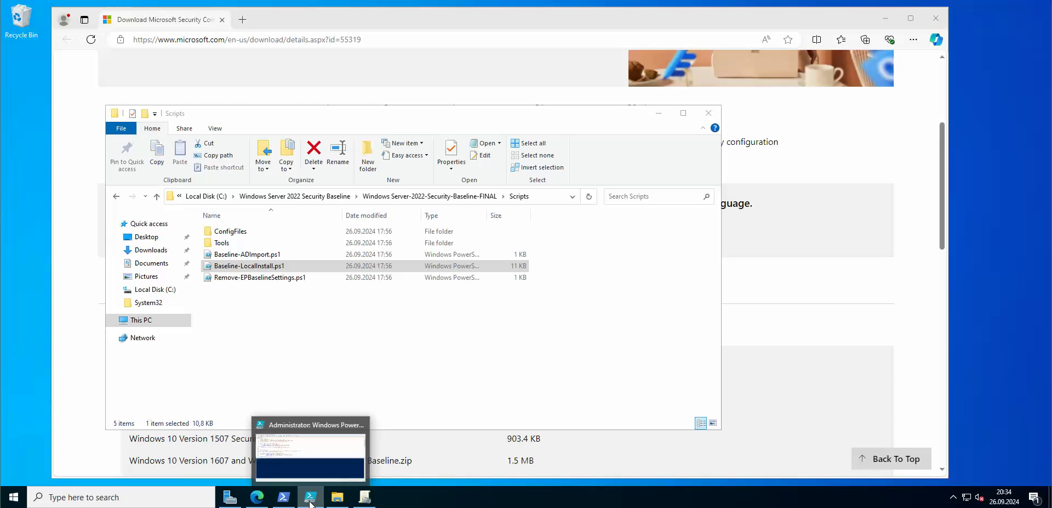
click(311, 497)
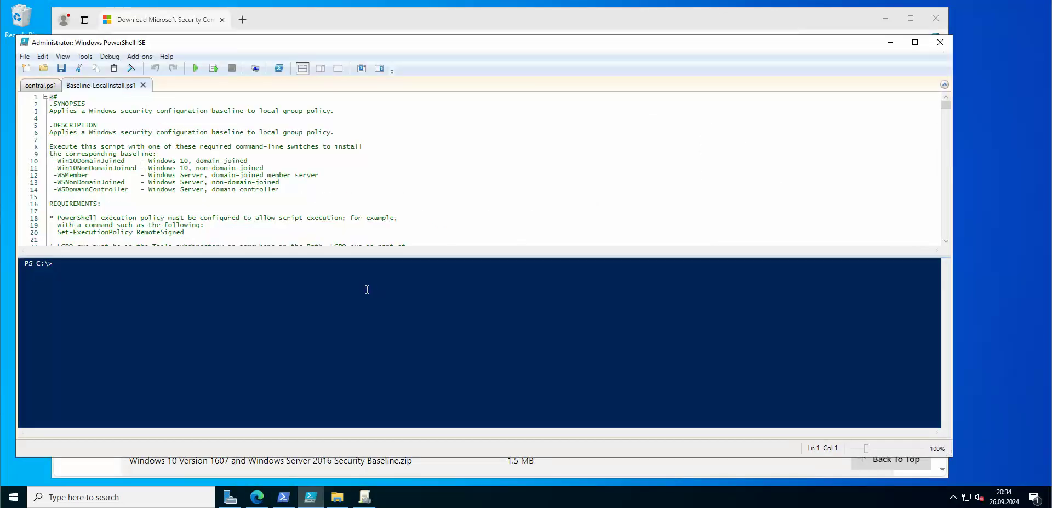
Step: Review the description, requirements and parameters of Baseline-LocalInstall.ps1, then minimize PowerShell ISE
scroll(102, 142, down, 19)
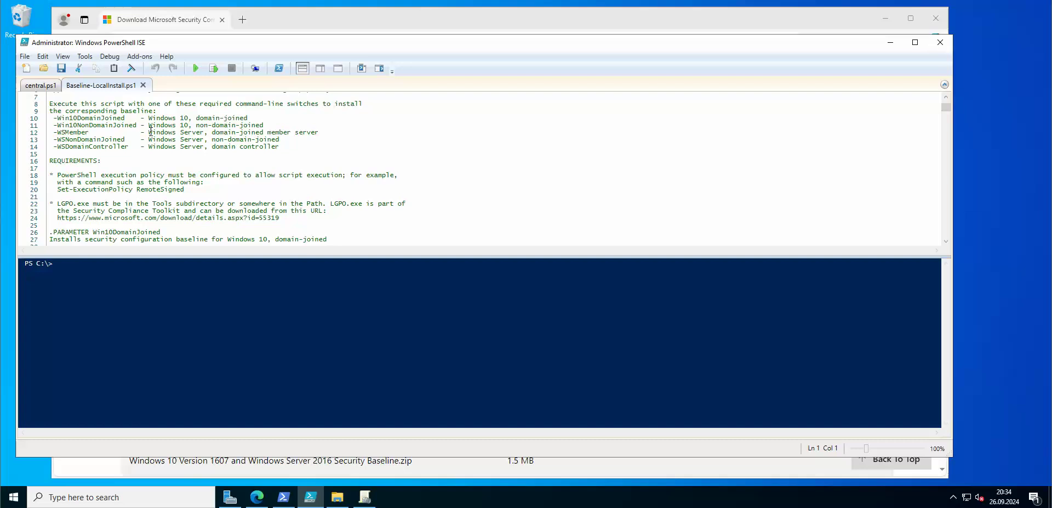
scroll(174, 140, up, 7)
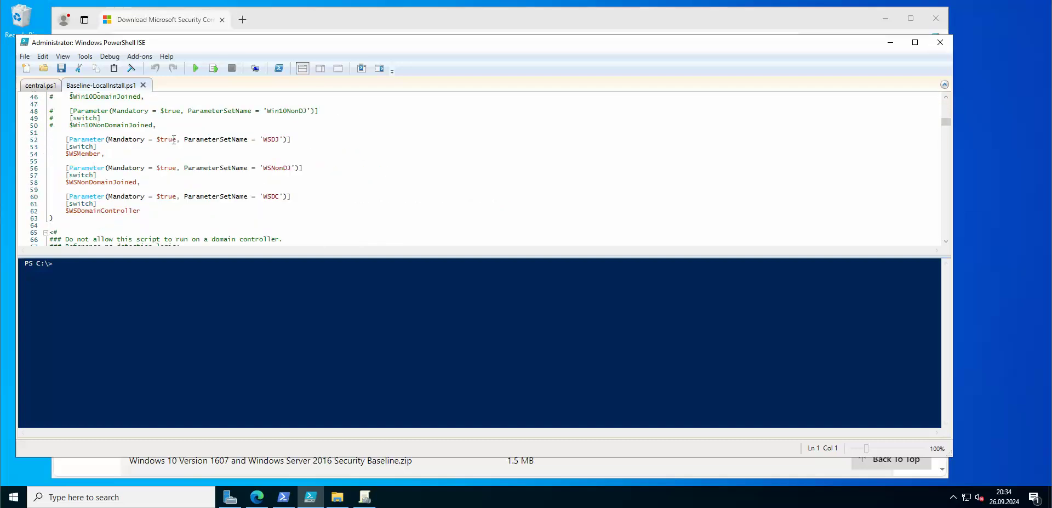
scroll(173, 140, up, 12)
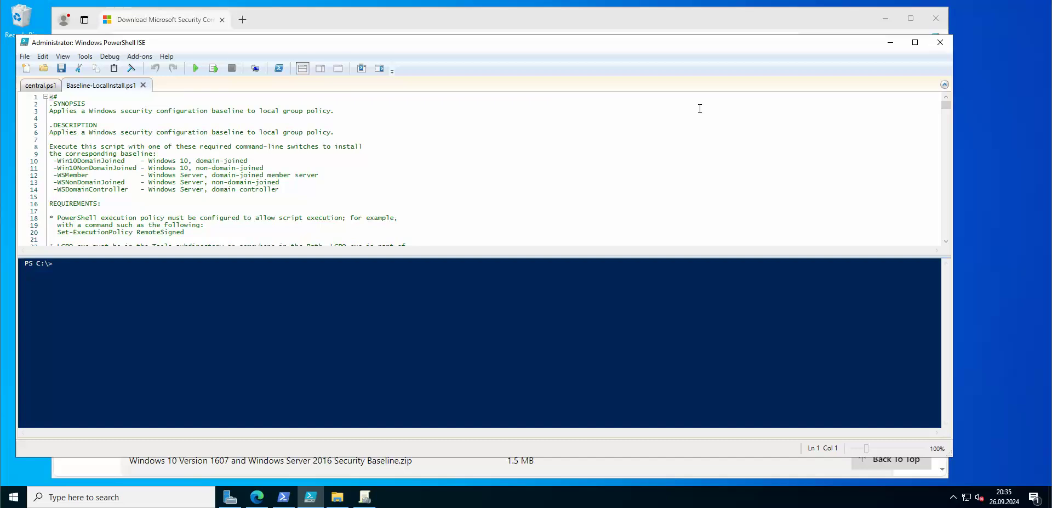
click(889, 44)
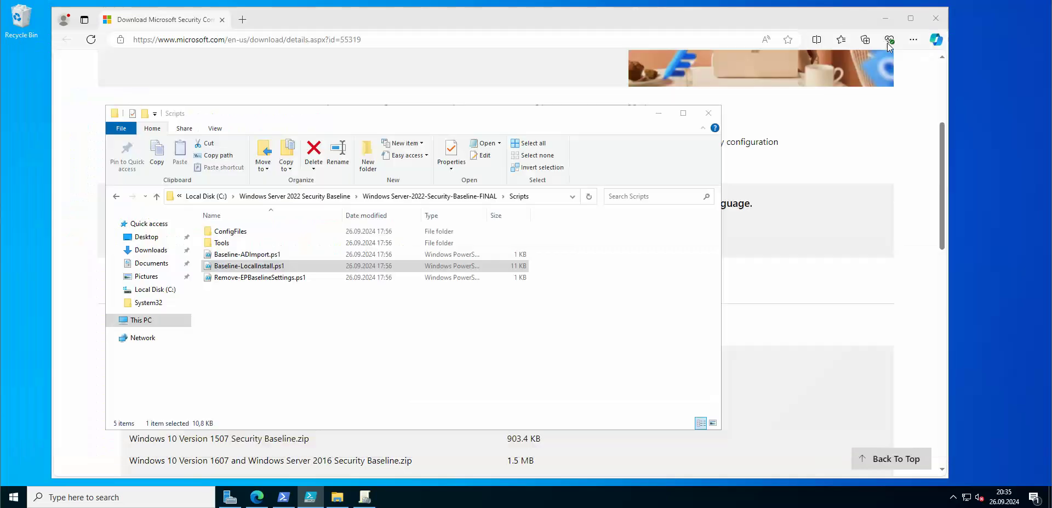
Step: Look into the Tools and ConfigFiles folders inside Scripts, then return to the Windows Server-2022-Security-Baseline-FINAL folder
double_click(232, 243)
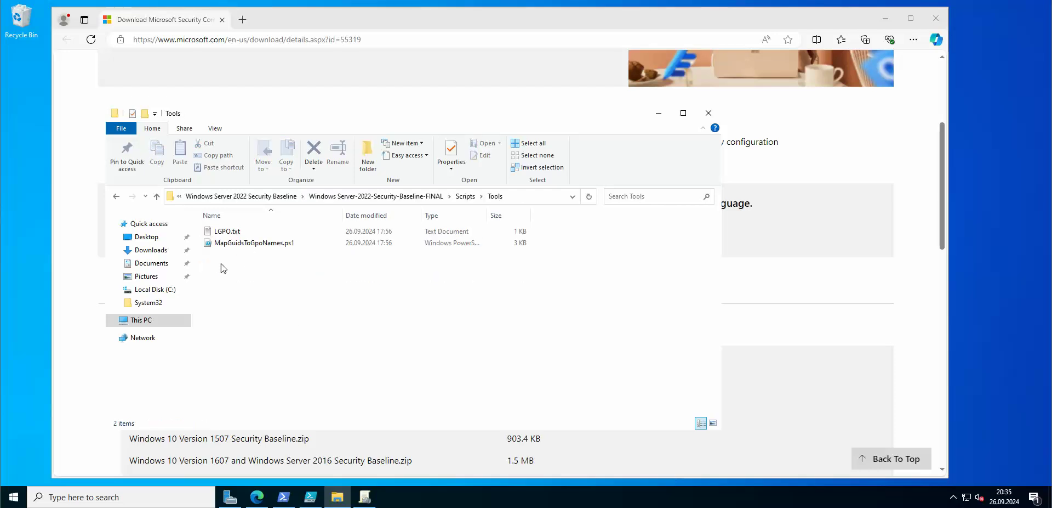
click(117, 197)
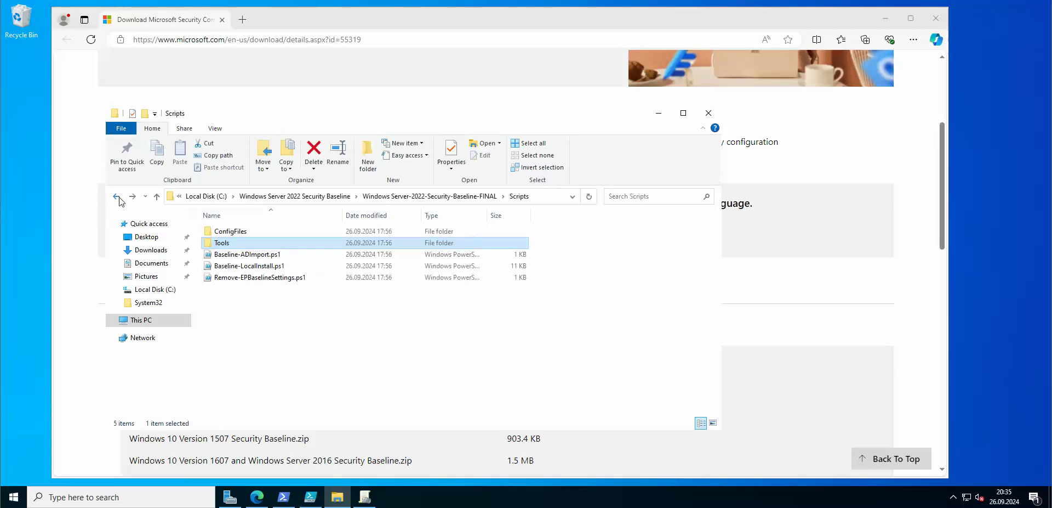
double_click(245, 230)
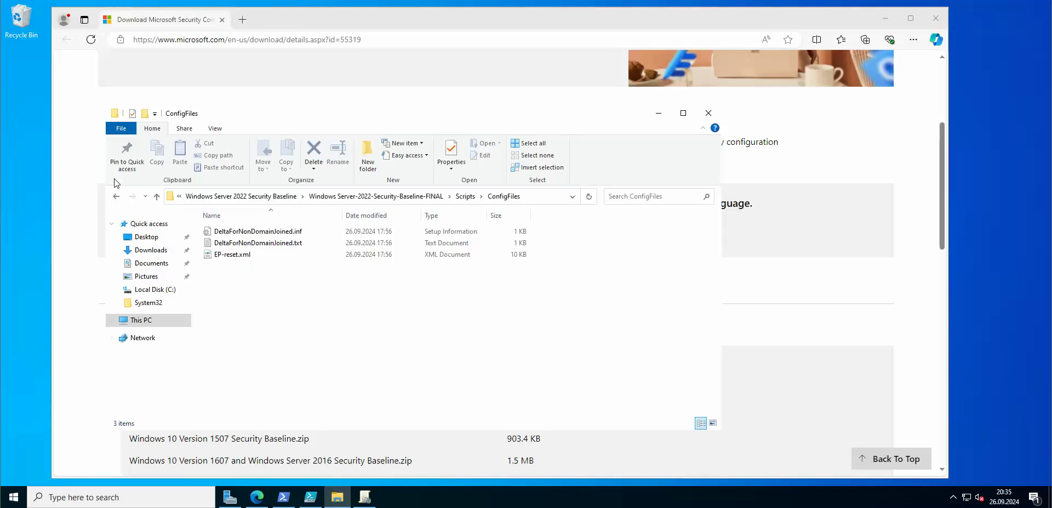
click(117, 197)
click(117, 197)
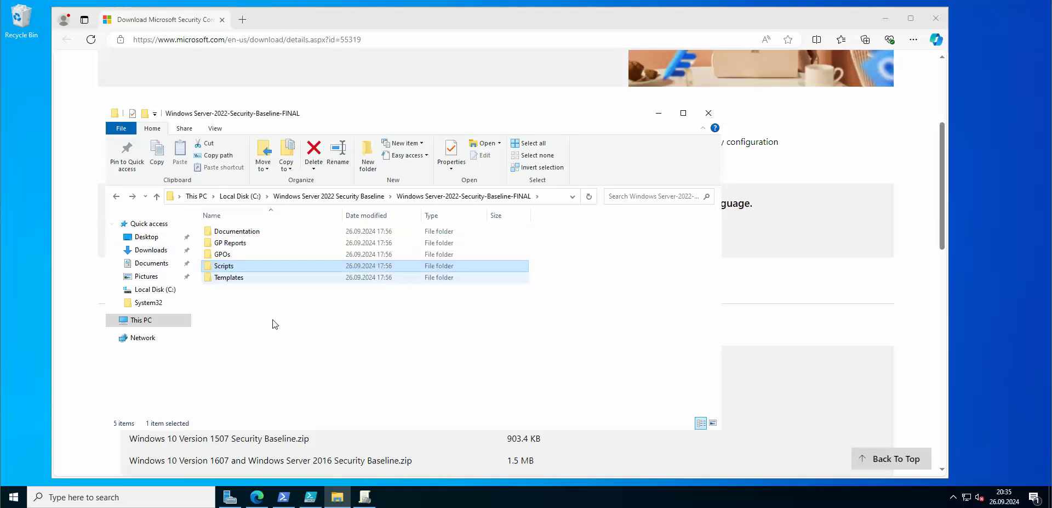
Step: Open the Templates folder and select the en-US folder and all three ADMX files
click(235, 278)
double_click(237, 279)
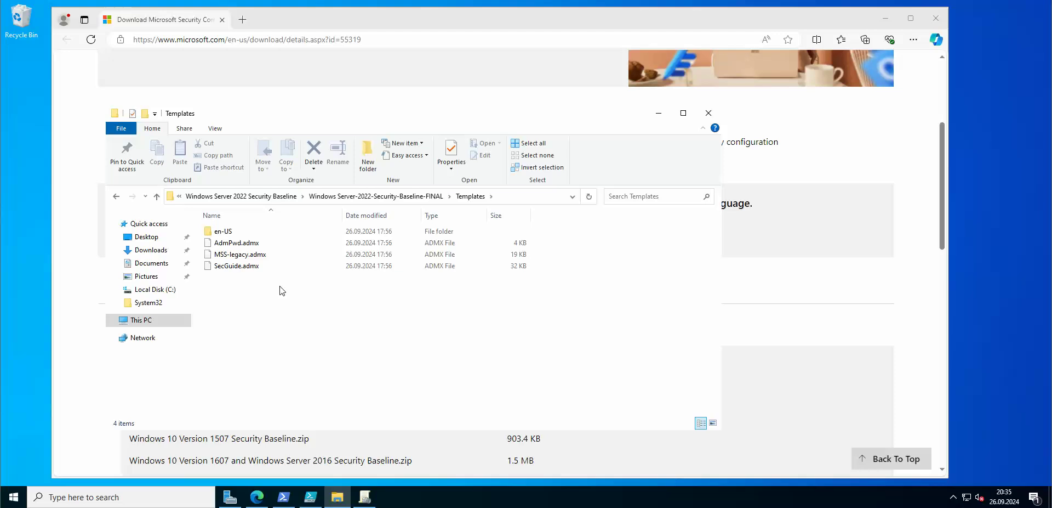
drag(319, 298, 213, 233)
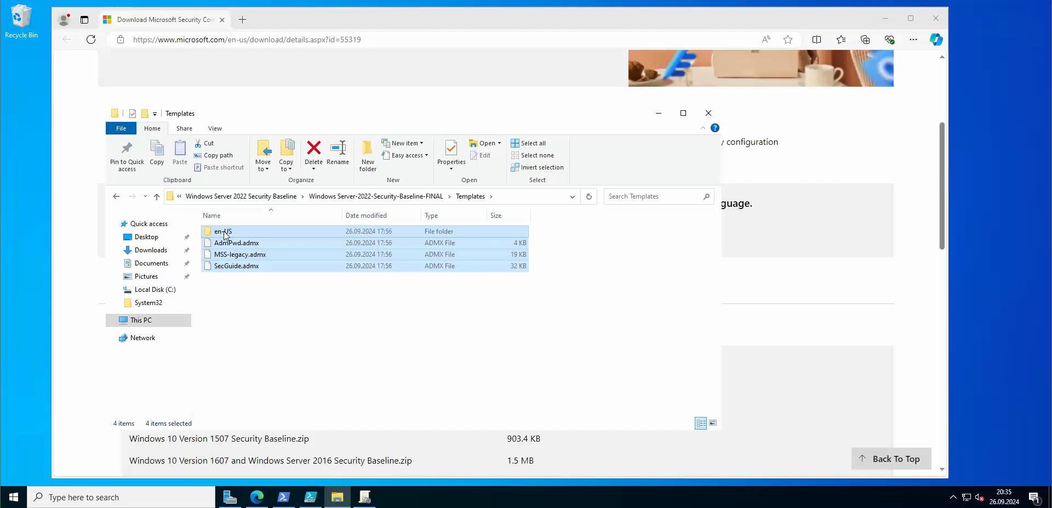
Step: Look into the en-US folder to check its ADML language files, then return to the Templates folder
click(248, 274)
double_click(237, 234)
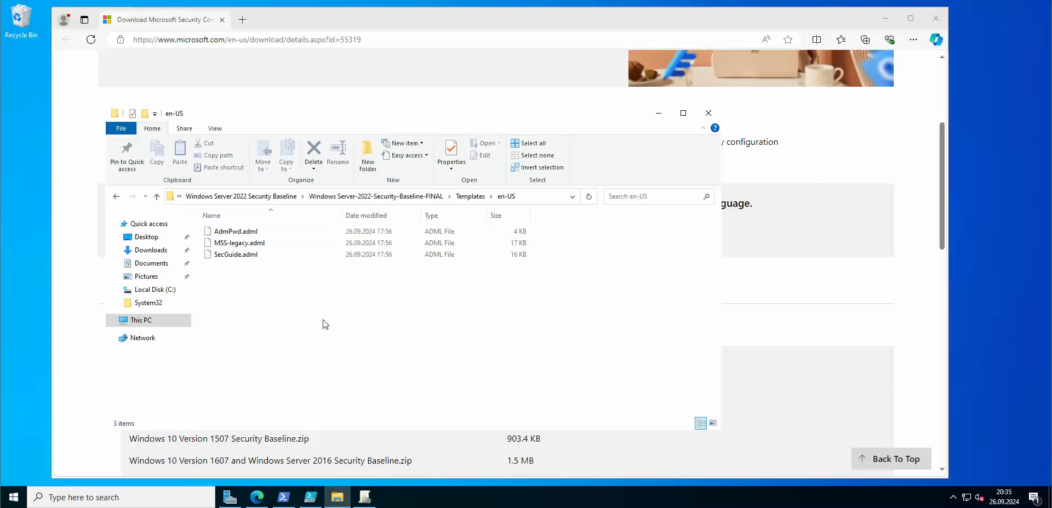
click(117, 196)
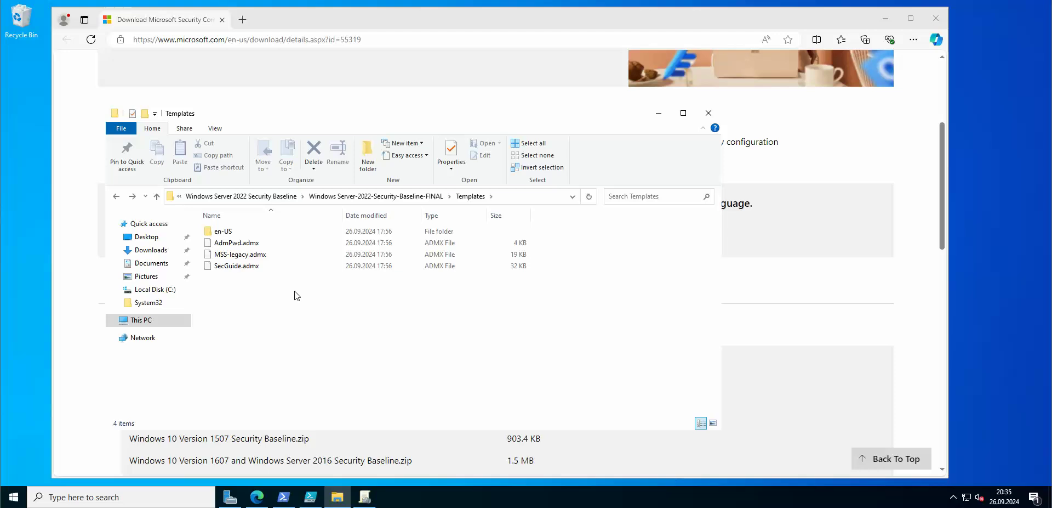
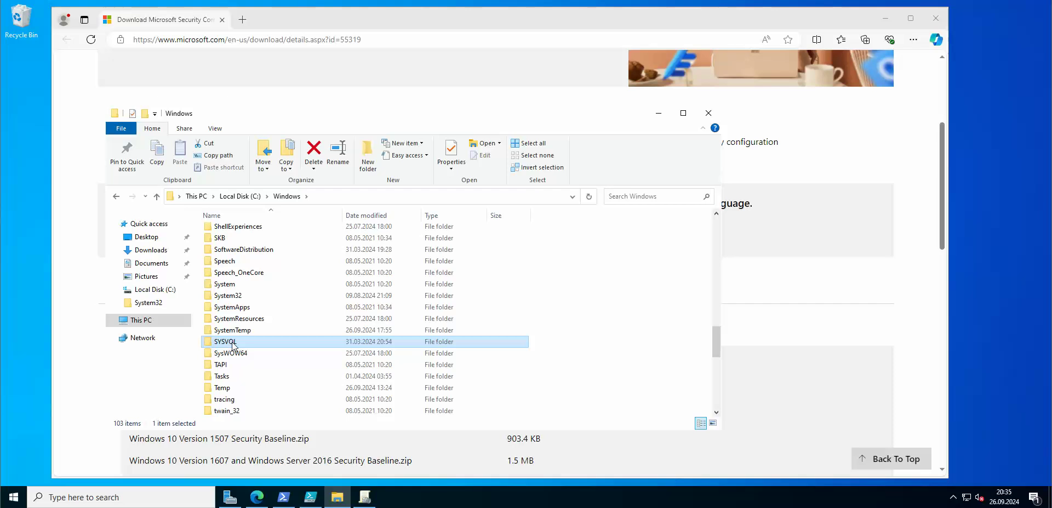
Step: Open the domain's policy folder at C:\Windows\SYSVOL\sysvol\ddr.local\Policies
double_click(290, 345)
click(222, 266)
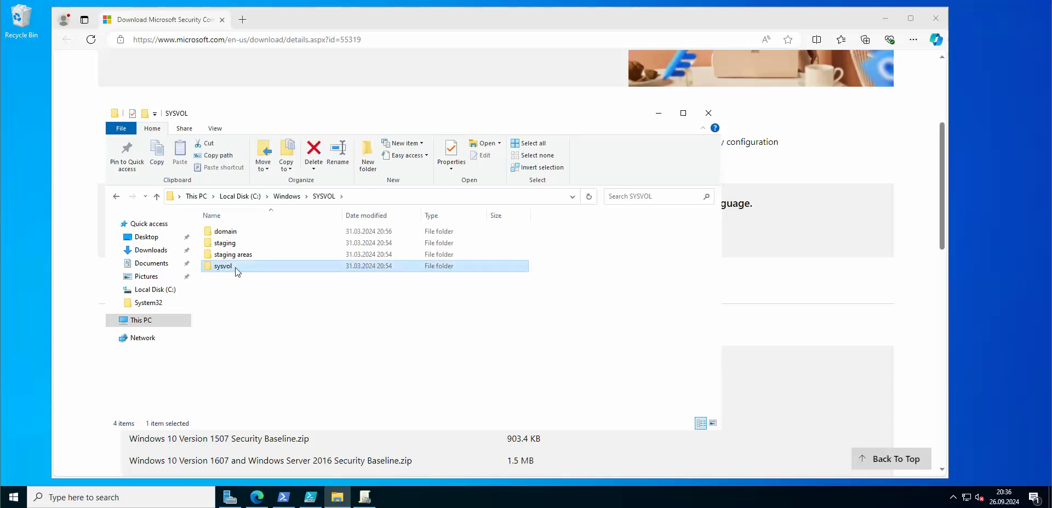
double_click(222, 266)
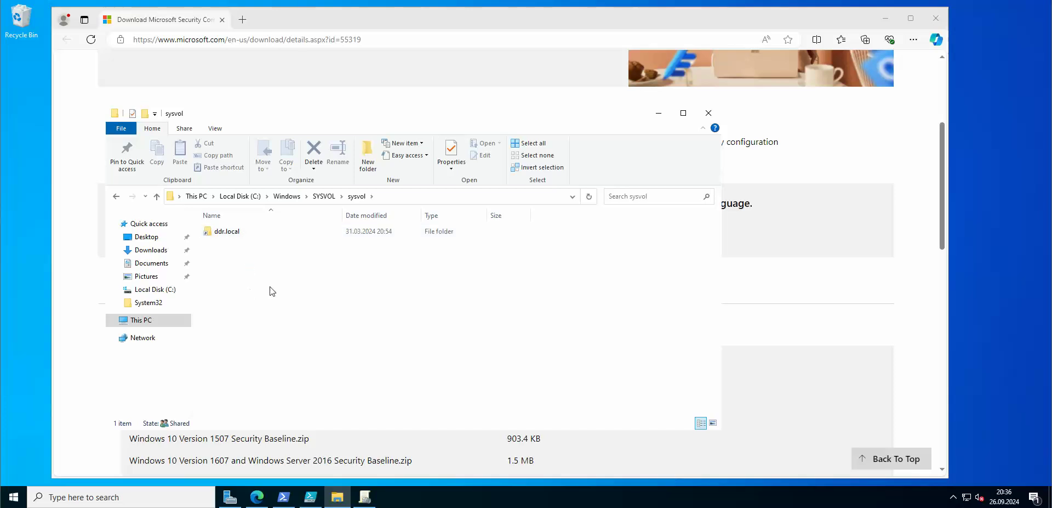
double_click(227, 231)
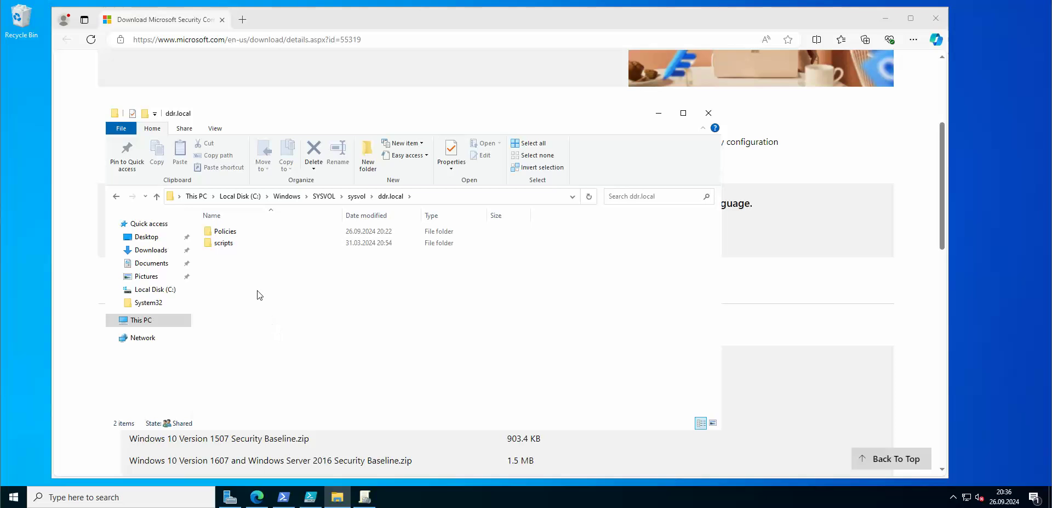
double_click(227, 232)
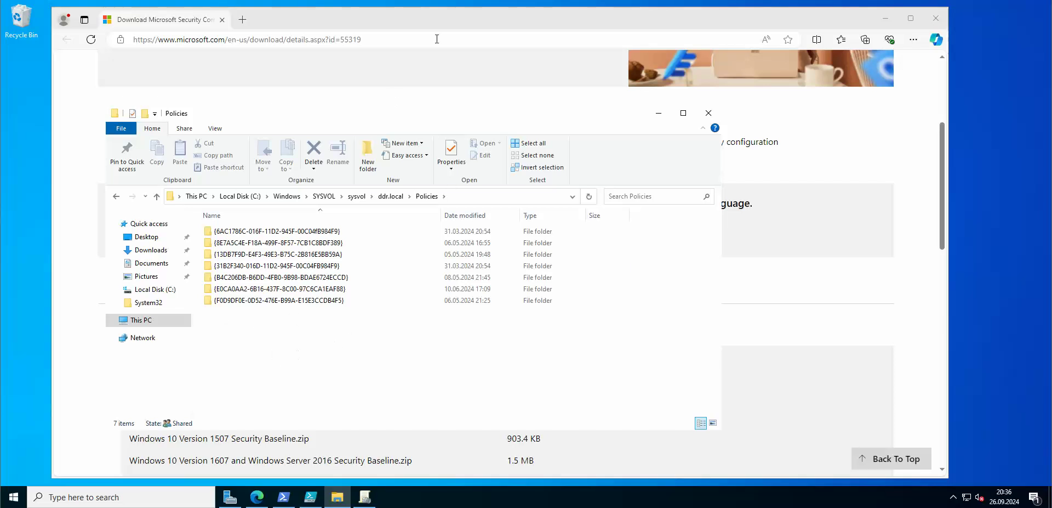
Step: Switch to Edge and view the list of downloadable files on the Microsoft Security Compliance Toolkit page
mouse_move(379, 21)
mouse_down()
mouse_move(440, 22)
mouse_move(399, 21)
mouse_up()
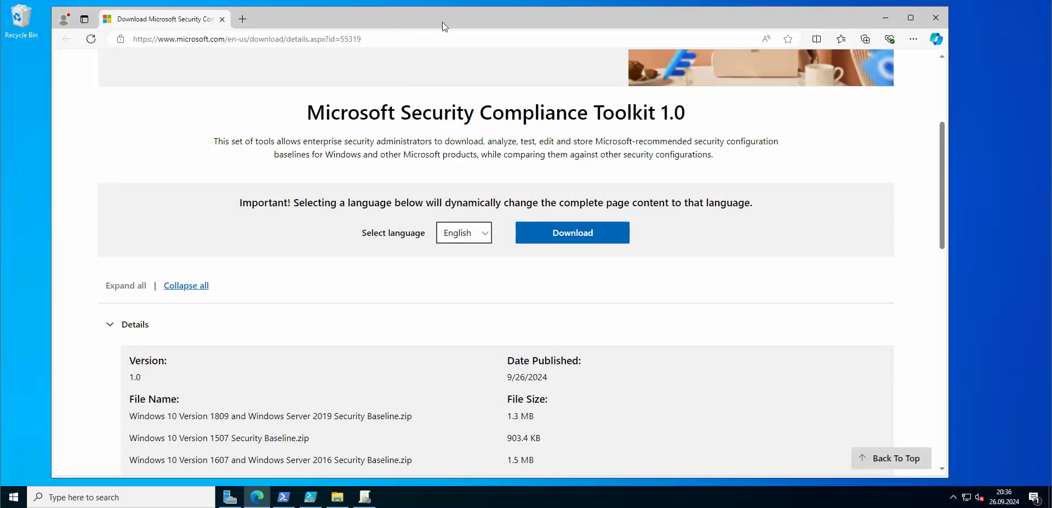
click(338, 494)
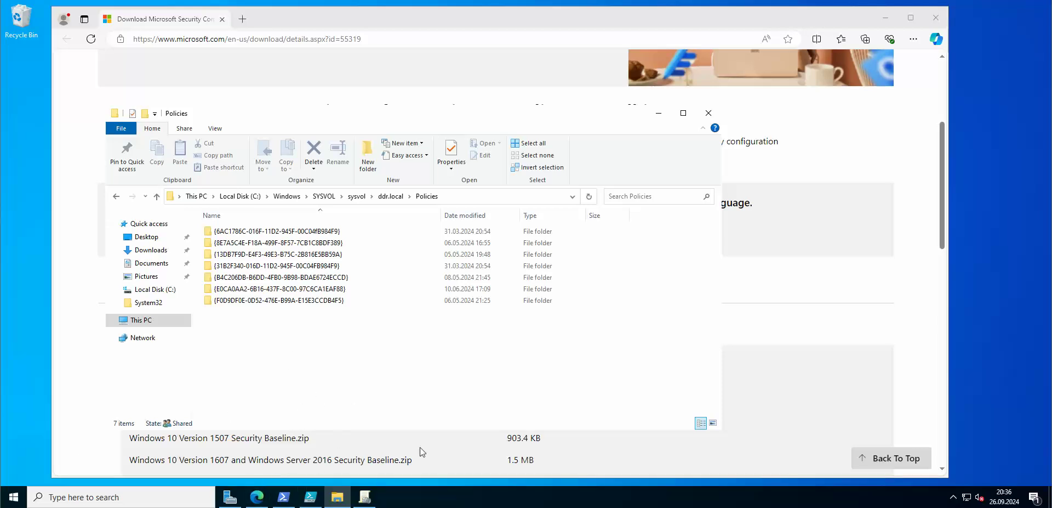
click(257, 496)
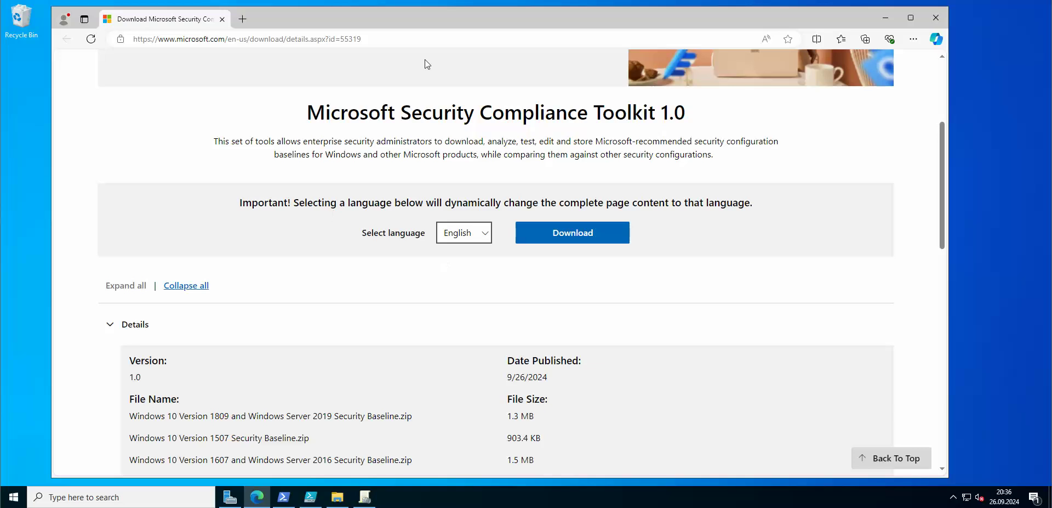
scroll(481, 196, down, 4)
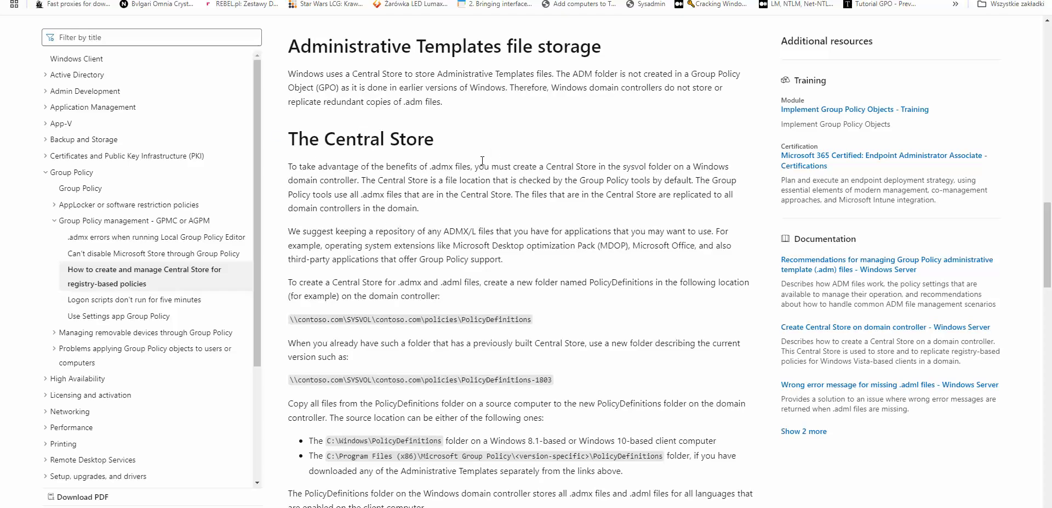
Step: Review the Central Store section of the Microsoft article, highlighting the example path \\contoso.com\SYSVOL\contoso.com\policies\PolicyDefinitions
scroll(598, 205, up, 3)
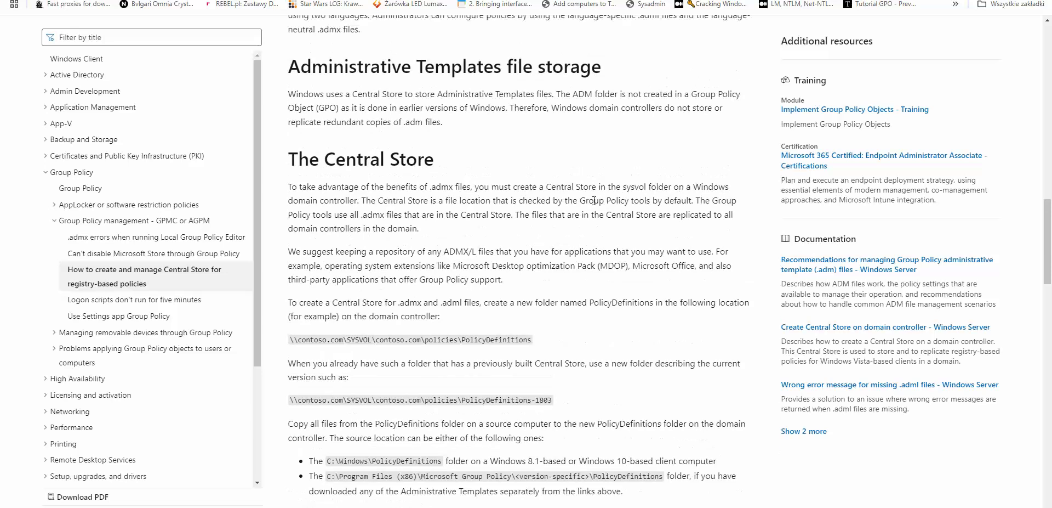
scroll(601, 205, down, 2)
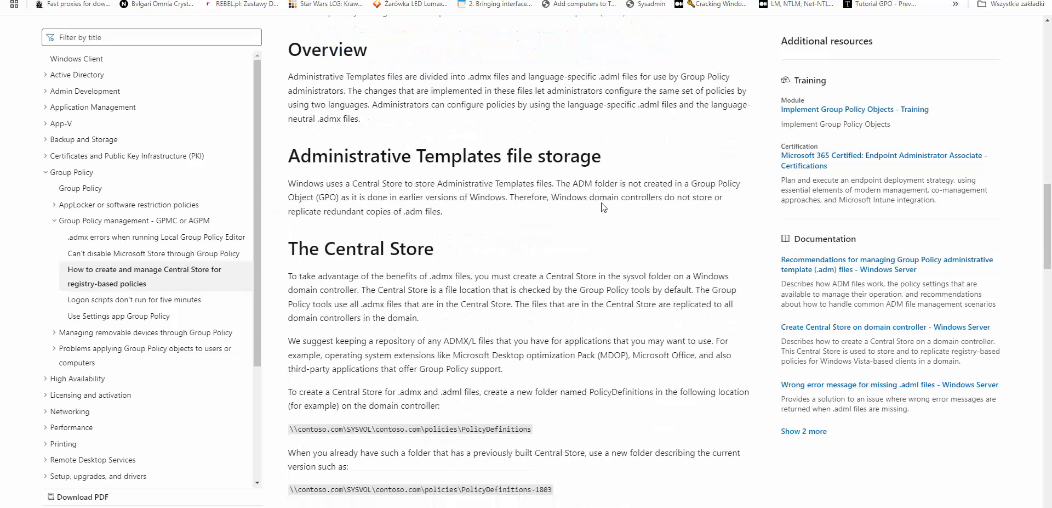
scroll(601, 207, down, 1)
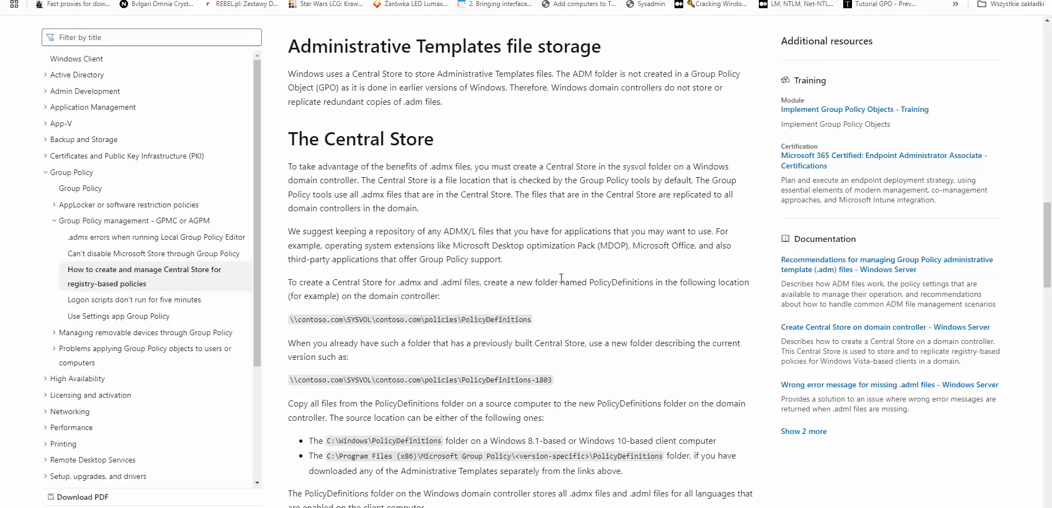
drag(546, 322, 462, 324)
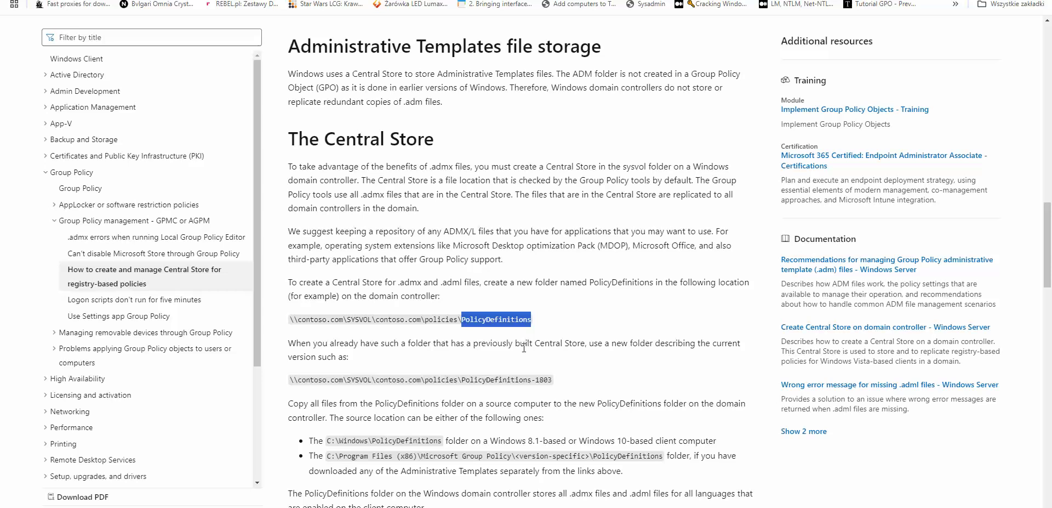
drag(537, 339, 295, 319)
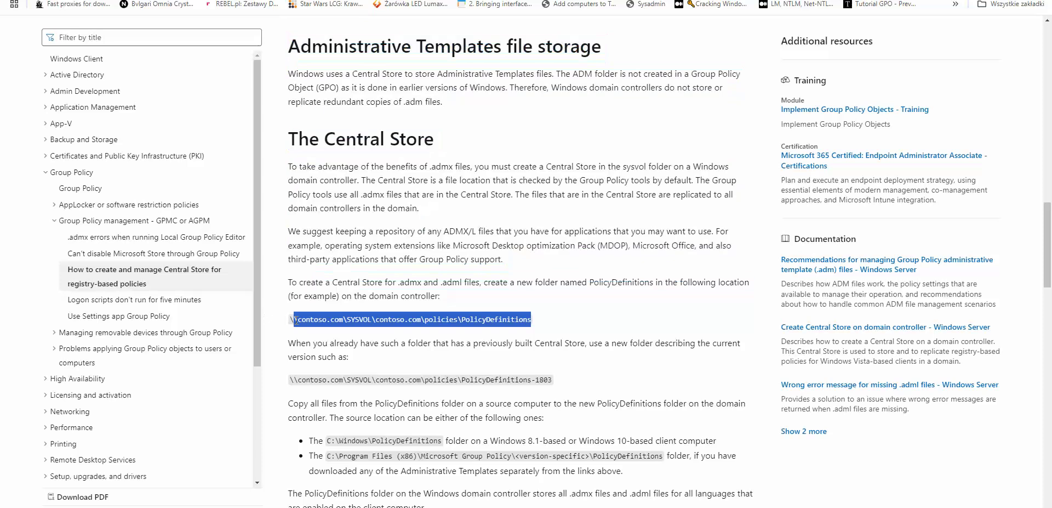
drag(601, 321, 462, 327)
click(497, 340)
drag(541, 325, 465, 332)
click(465, 331)
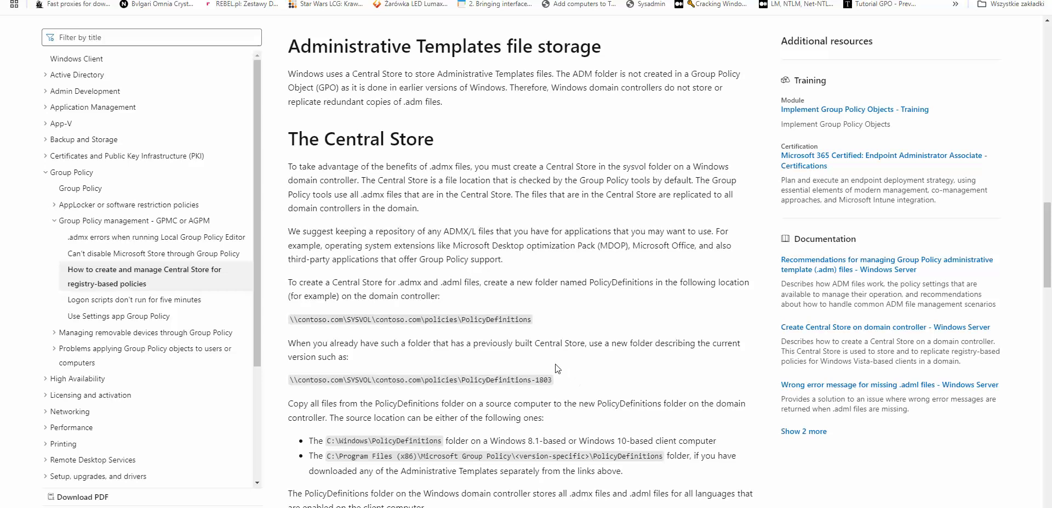
drag(534, 320, 459, 321)
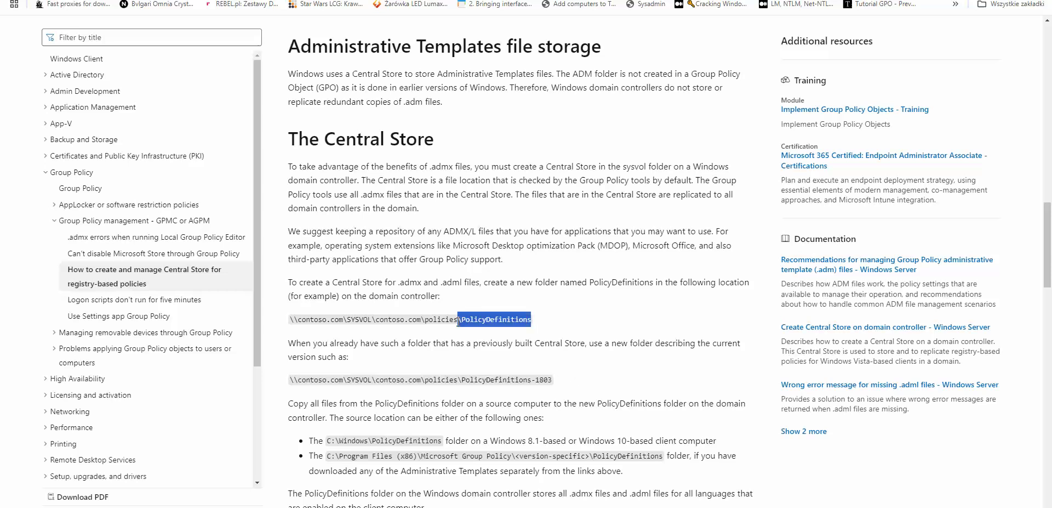
click(593, 326)
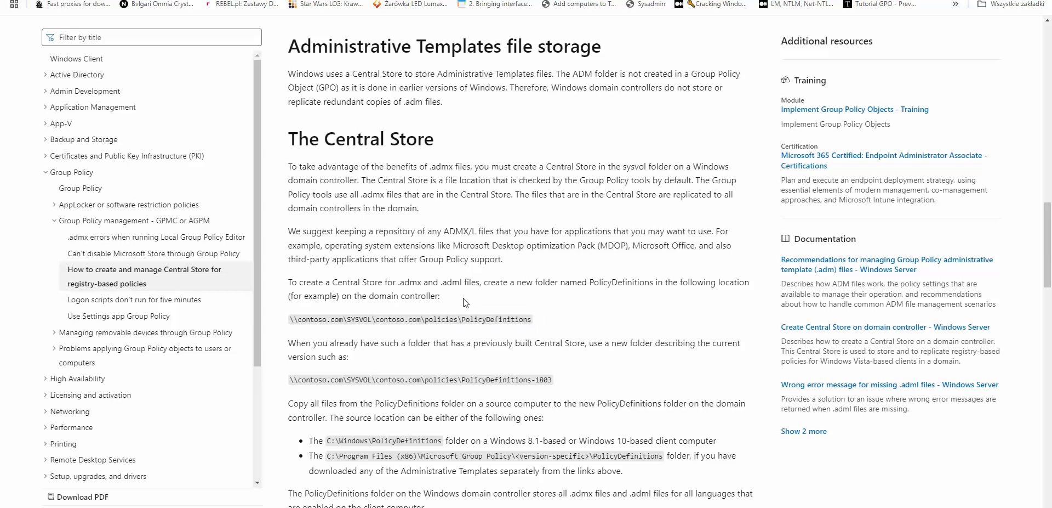
Step: Highlight and read the sentence about creating a Central Store in the sysvol folder on a Windows domain controller
scroll(464, 298, up, 4)
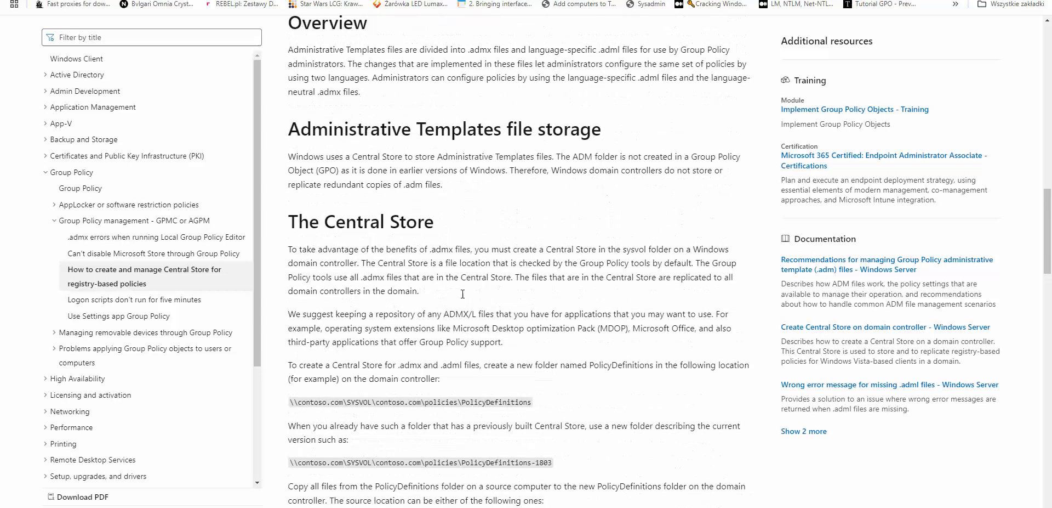
scroll(463, 298, down, 3)
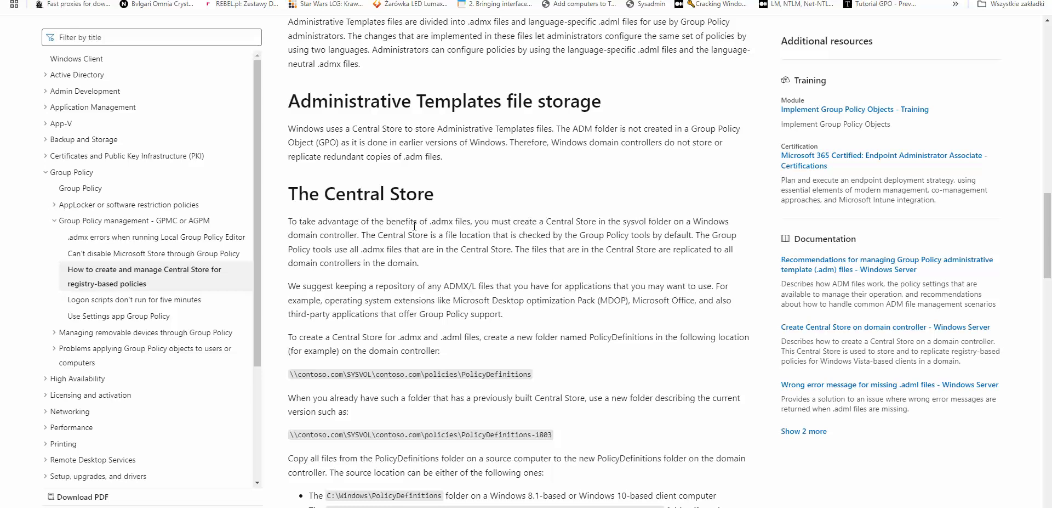
drag(431, 222, 725, 221)
click(628, 259)
drag(363, 237, 288, 220)
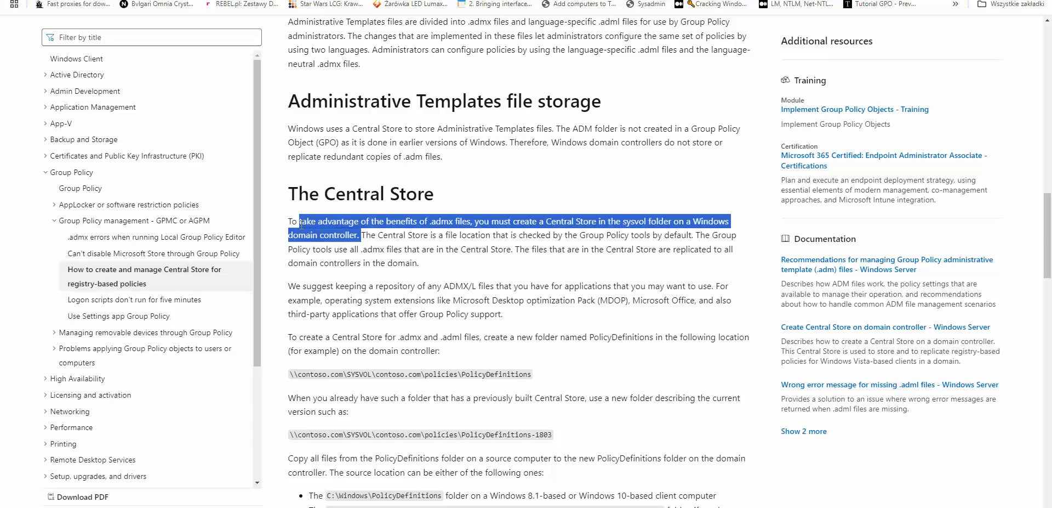
click(589, 247)
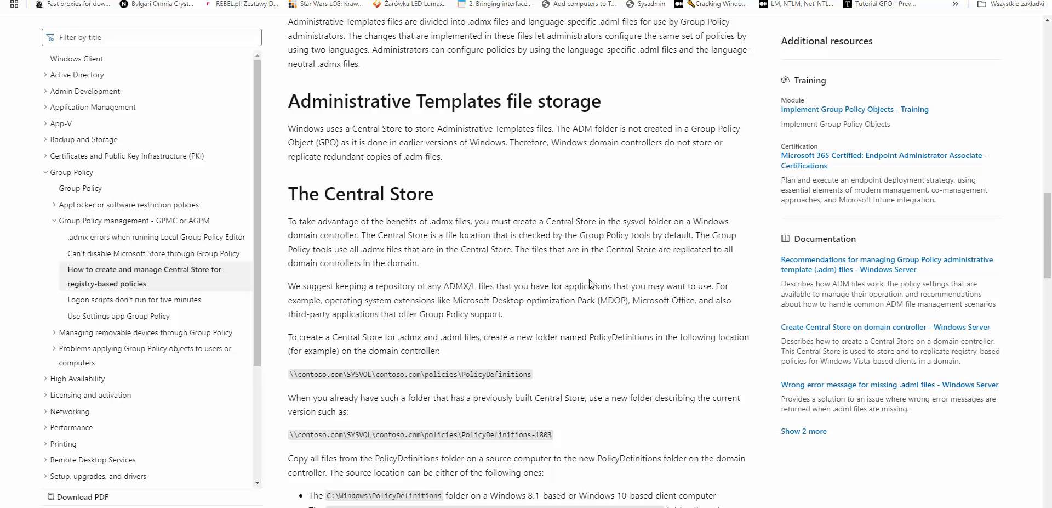
Step: Highlight the PolicyDefinitions folder name in the example path and in the instruction for creating a Central Store
scroll(559, 279, down, 2)
drag(539, 269, 461, 266)
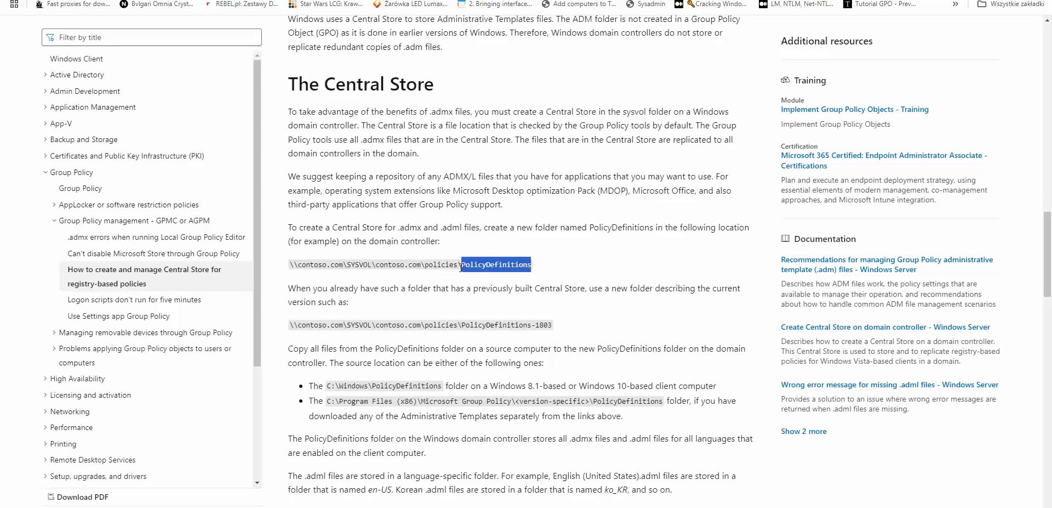
click(565, 274)
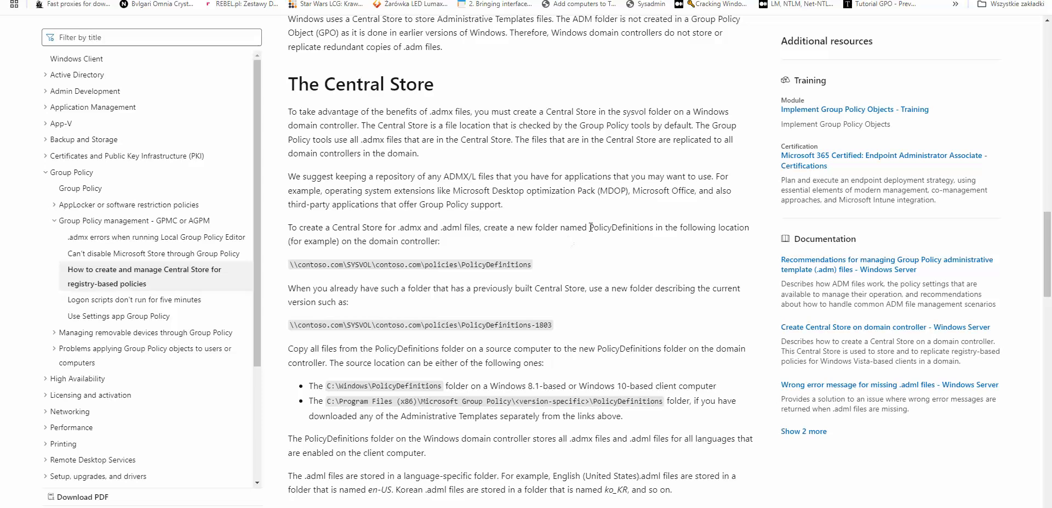
drag(591, 227, 653, 224)
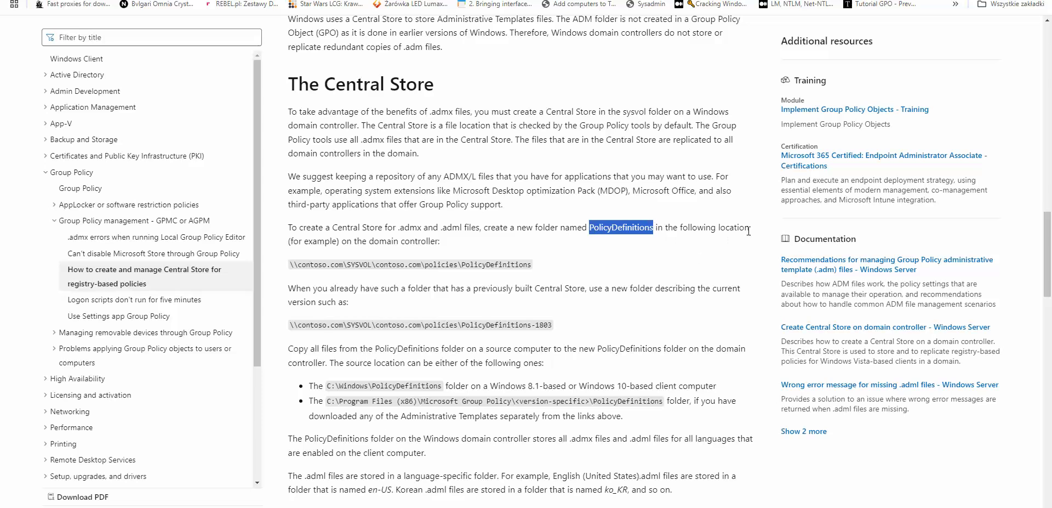
click(325, 285)
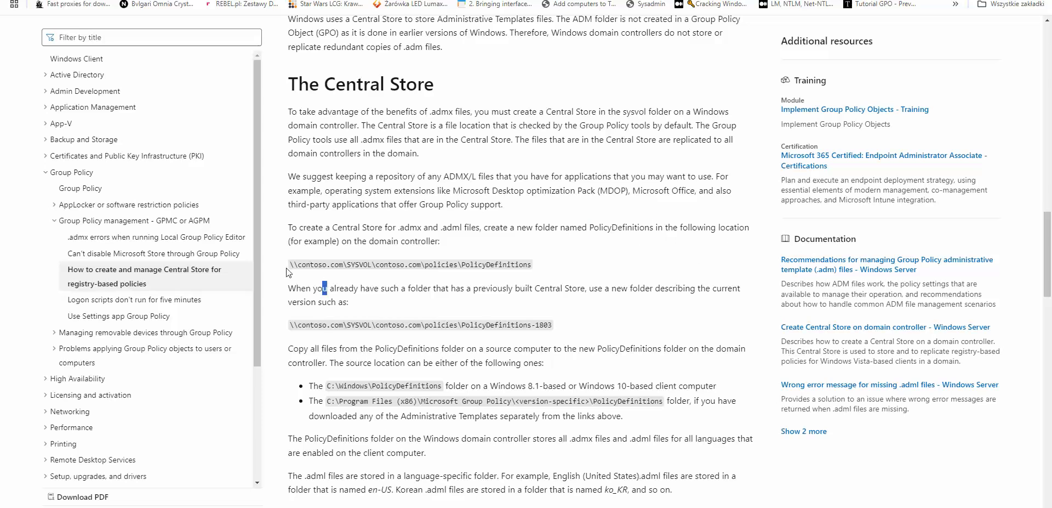
Step: Examine the example Central Store path part by part, highlighting the contoso.com domain and the PolicyDefinitions folder
drag(289, 265, 547, 263)
click(548, 266)
drag(345, 264, 297, 265)
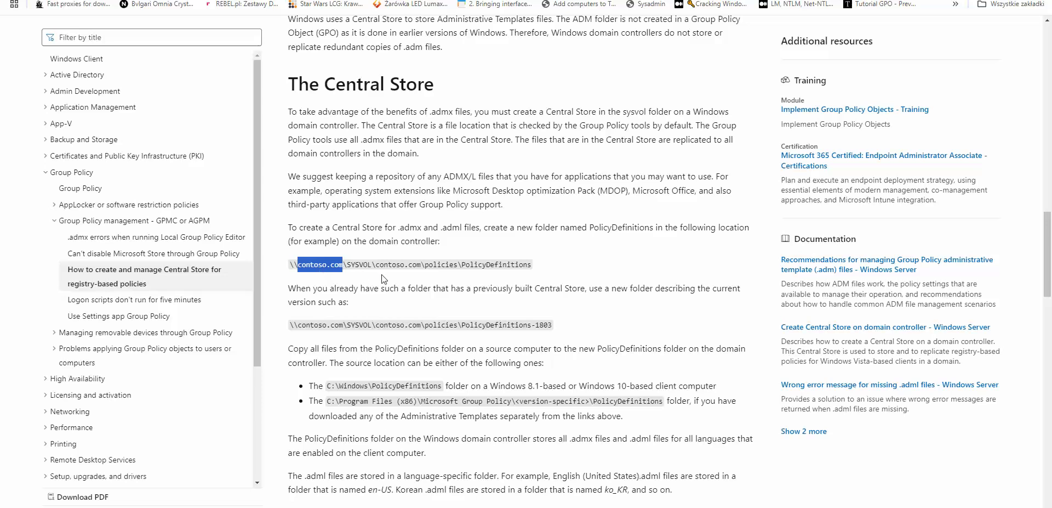
drag(376, 266, 430, 268)
drag(535, 265, 462, 268)
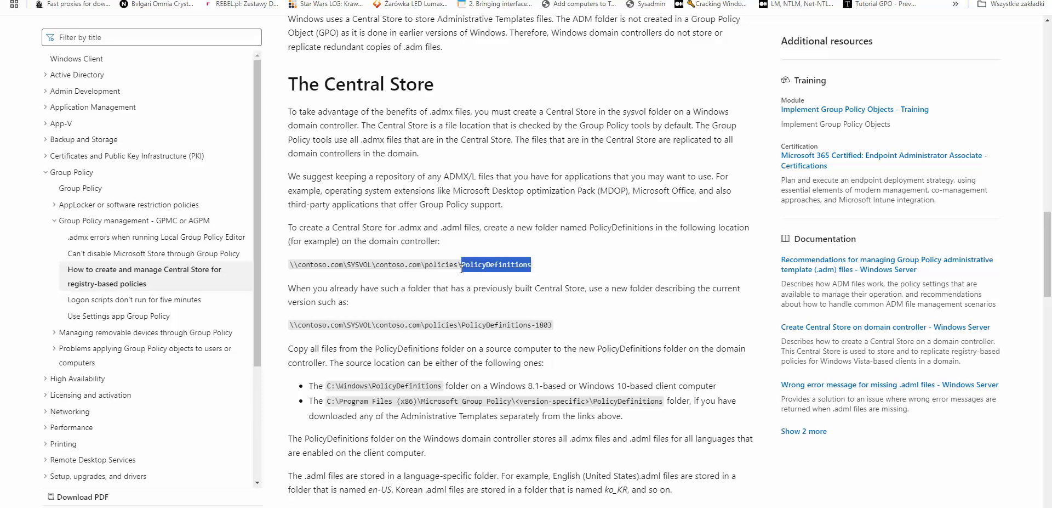
click(583, 272)
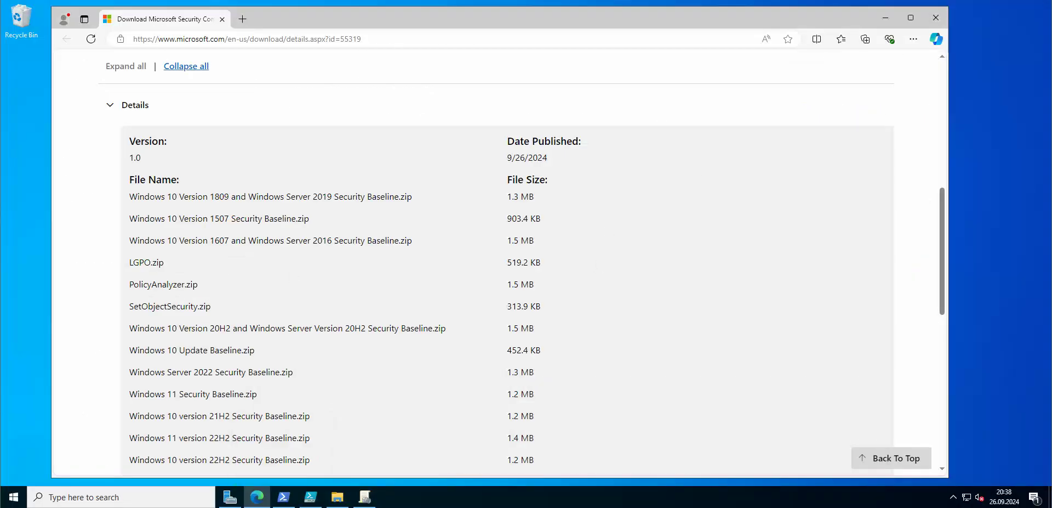
Step: Minimize Edge and check the full path of the ddr.local Policies folder in File Explorer
click(885, 21)
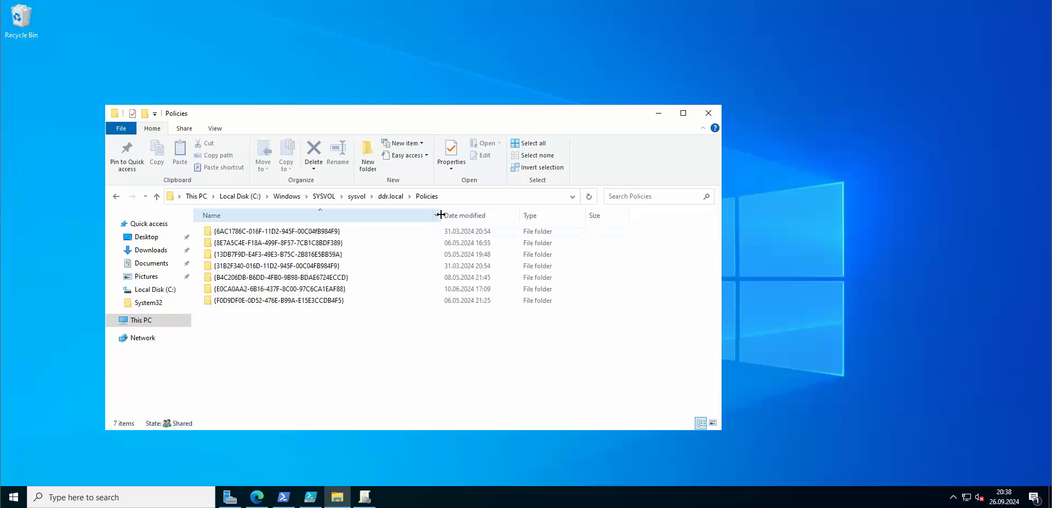
click(349, 196)
click(349, 197)
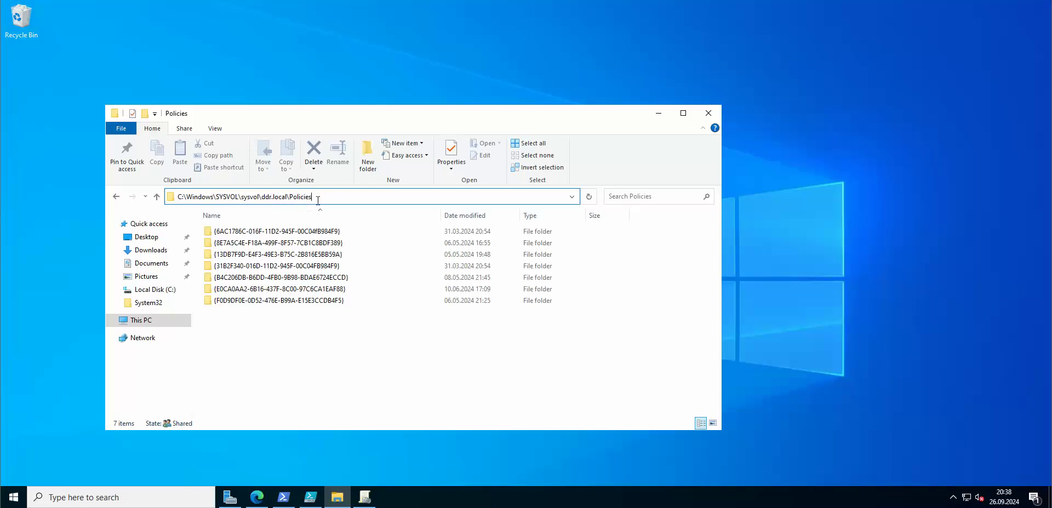
click(344, 365)
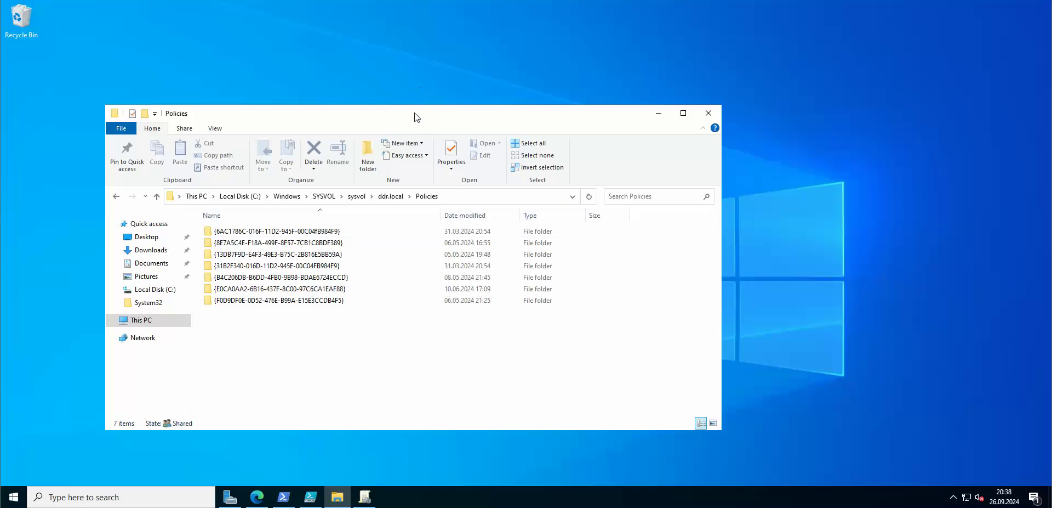
Step: Move the File Explorer window showing the Policies folder higher on the desktop and enlarge it
drag(417, 117, 406, 70)
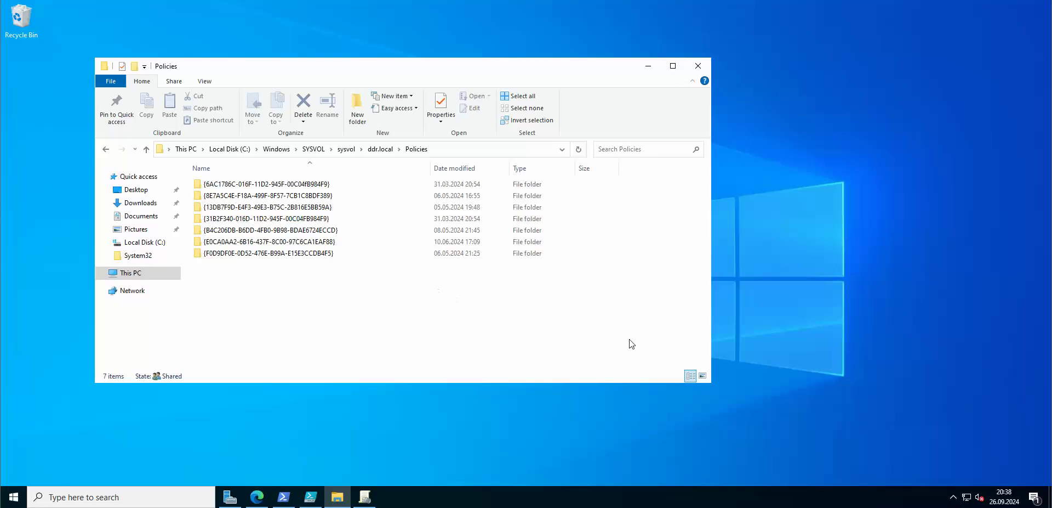
drag(713, 385, 785, 427)
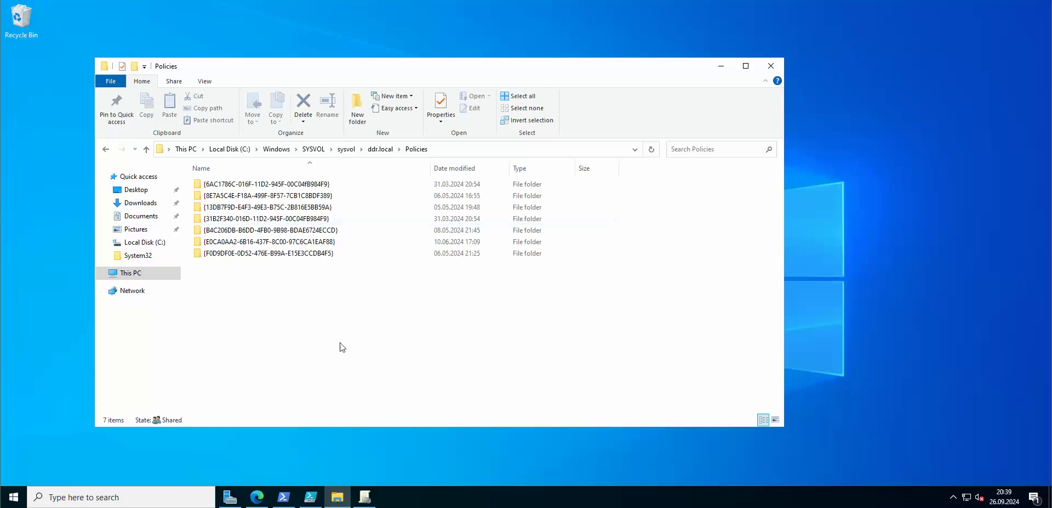
Step: Bring up the Administrator PowerShell window and locate the central.ps1 script in the root of Local Disk (C:) in File Explorer
click(274, 456)
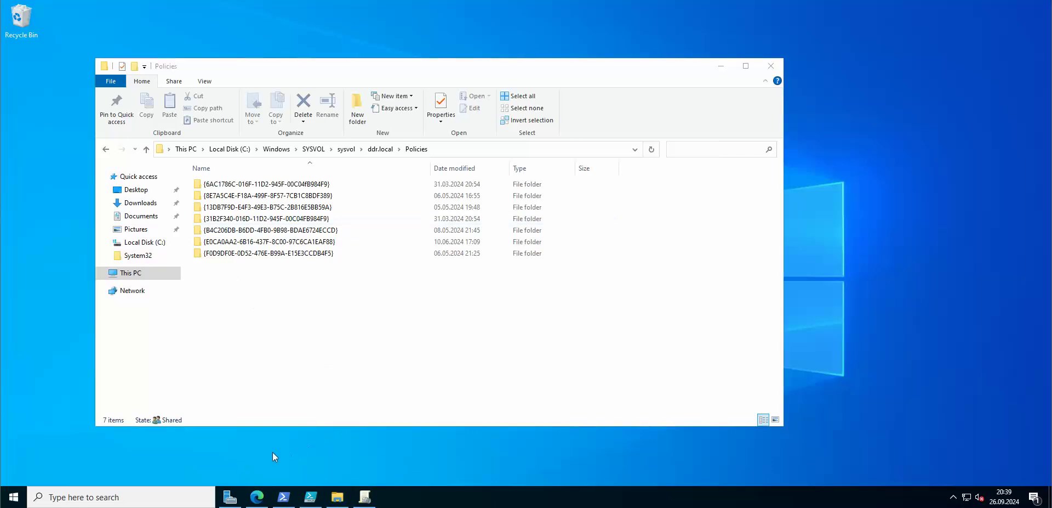
click(283, 497)
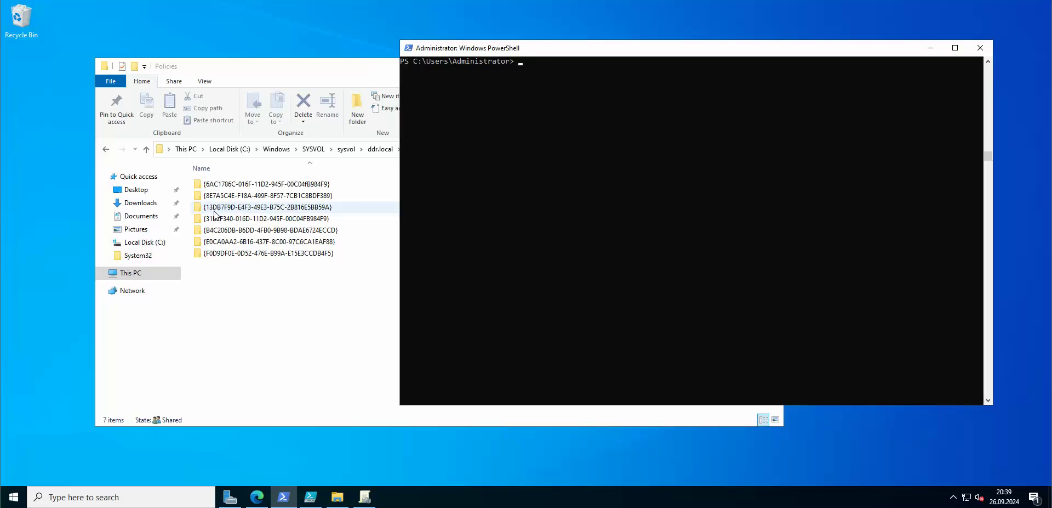
click(131, 272)
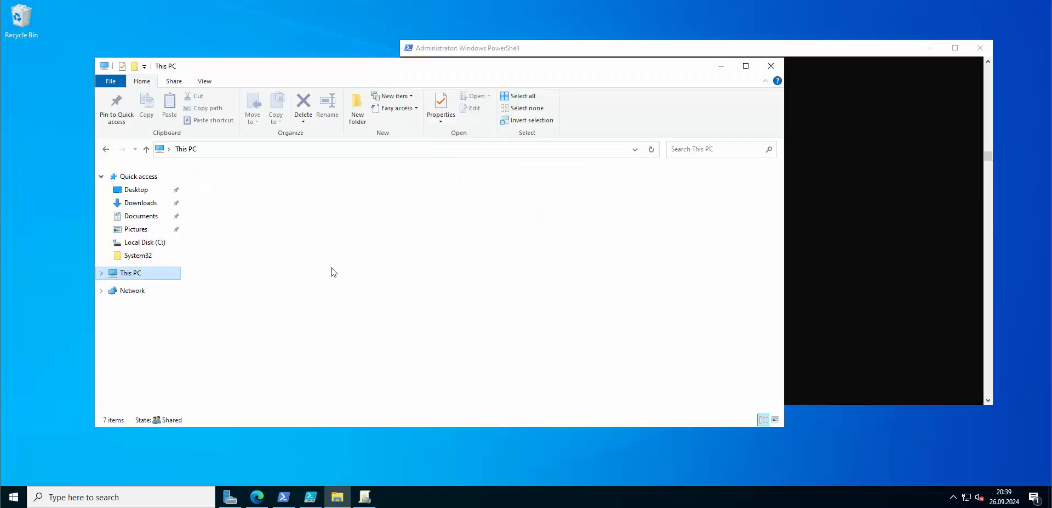
click(254, 279)
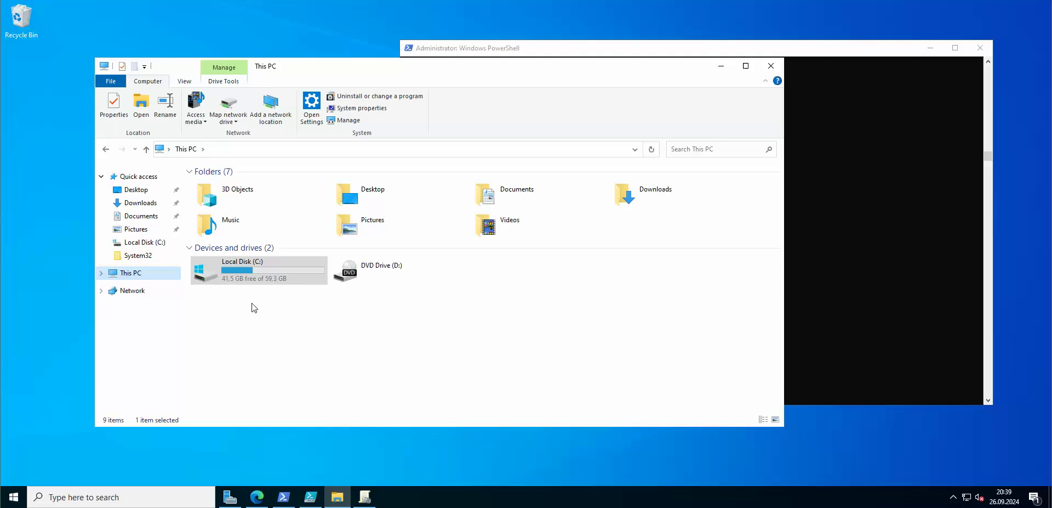
double_click(254, 274)
click(220, 293)
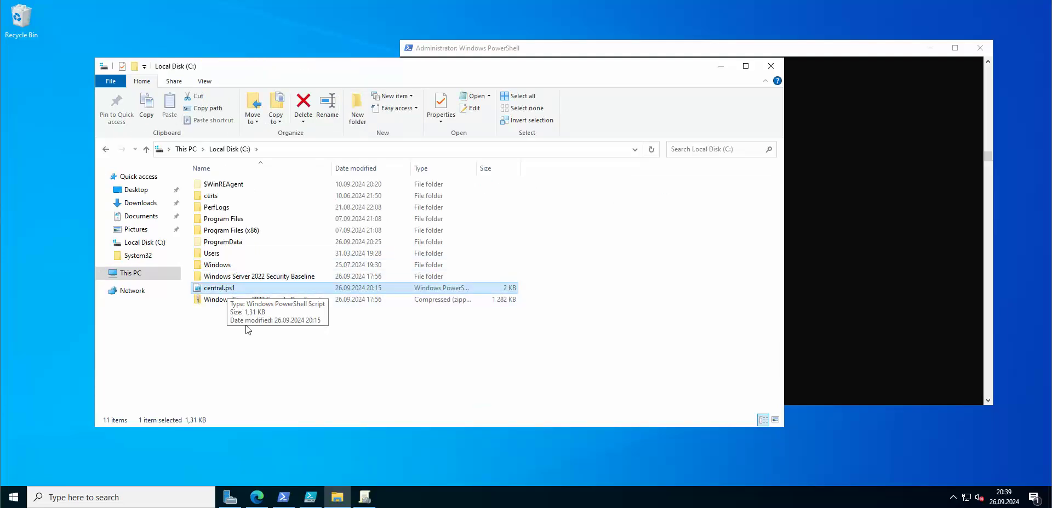
Step: Run C:\central.ps1 in PowerShell to create the Group Policy Central Store and copy the ADMX files into it
click(874, 235)
text(C:\central.ps1)
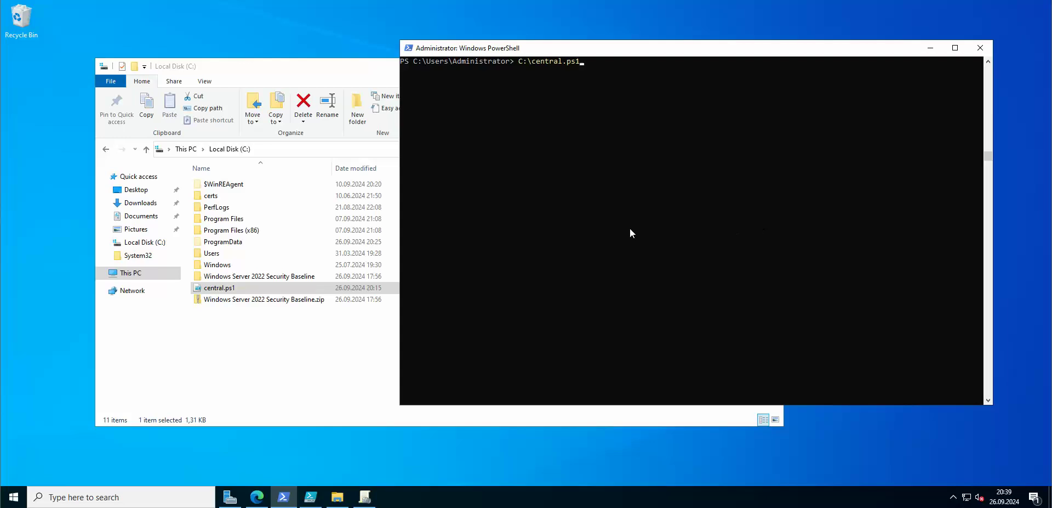
key(Return)
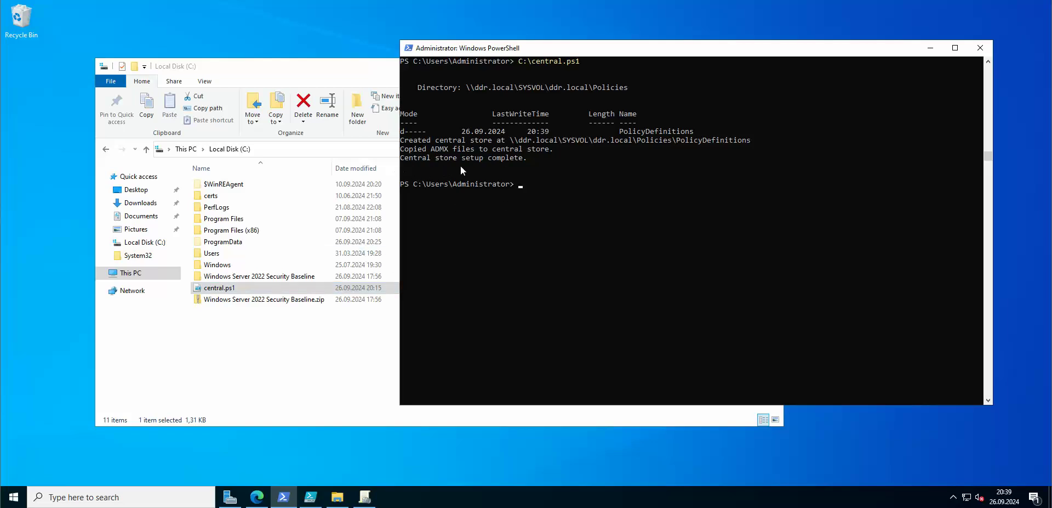
Step: Browse in File Explorer to C:\Windows\SYSVOL\sysvol\ddr.local\Policies to check for the new Central Store folder
click(273, 331)
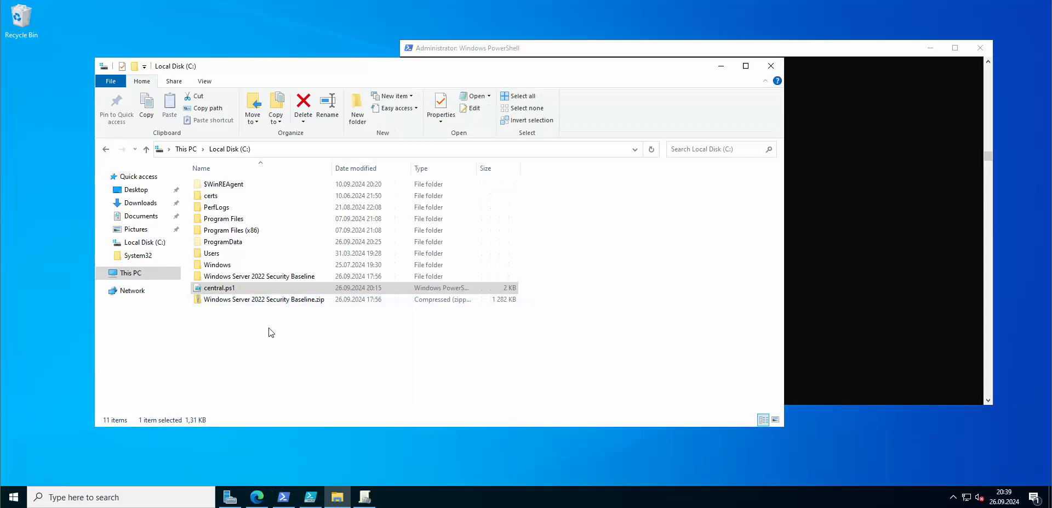
double_click(265, 264)
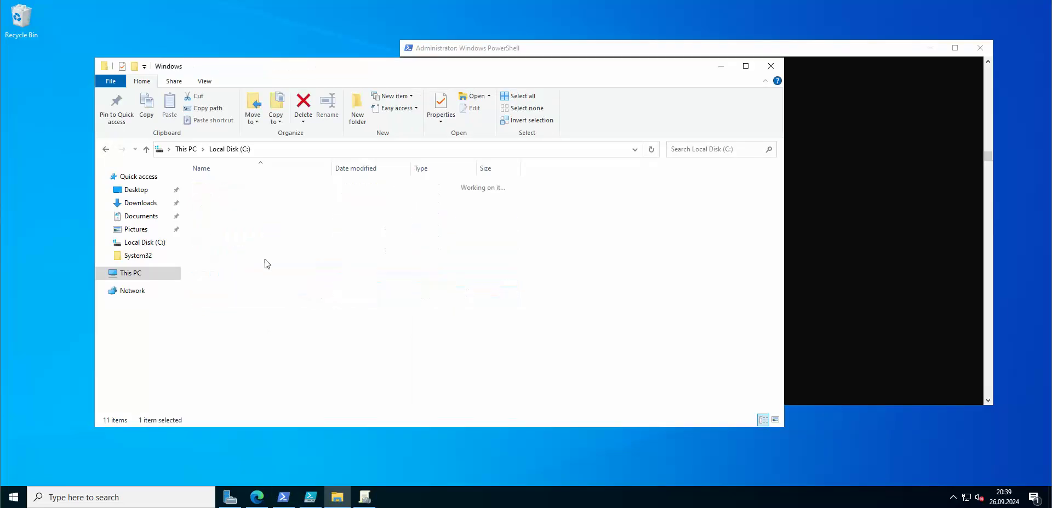
scroll(244, 326, down, 3)
click(242, 305)
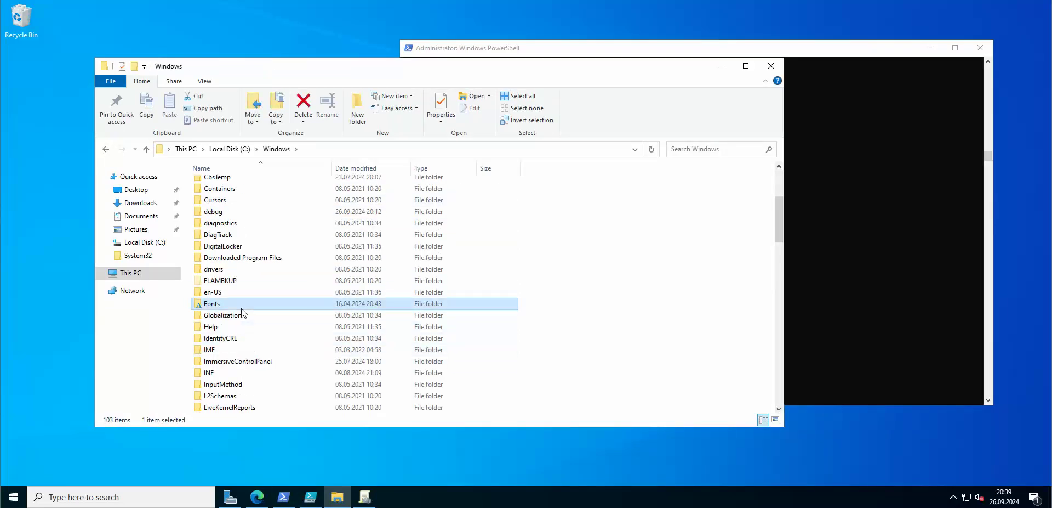
text(sche)
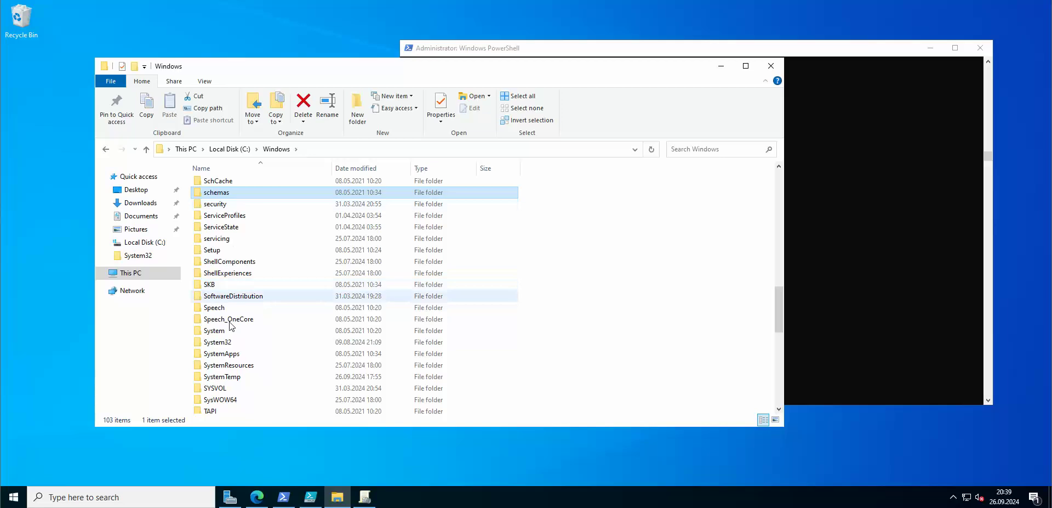
click(225, 306)
double_click(234, 389)
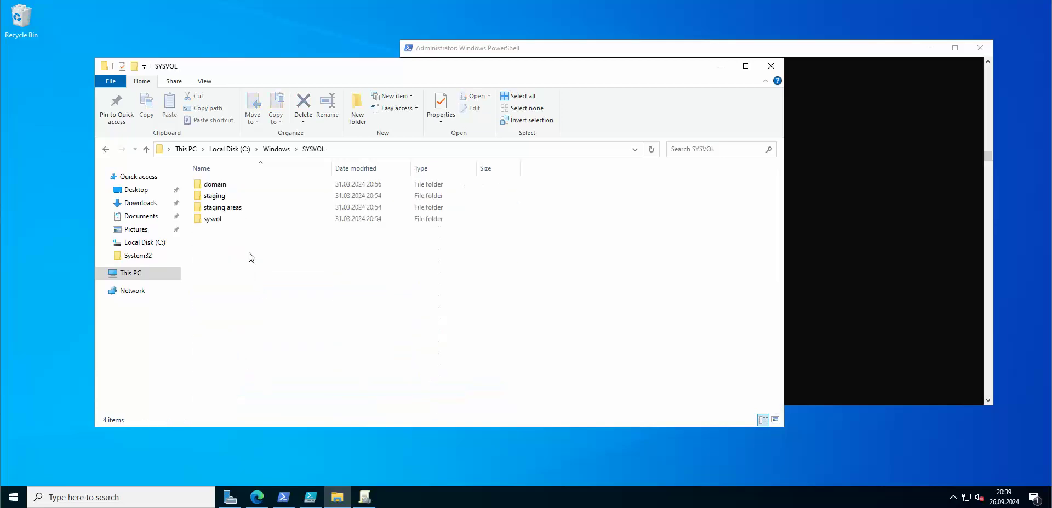
double_click(230, 219)
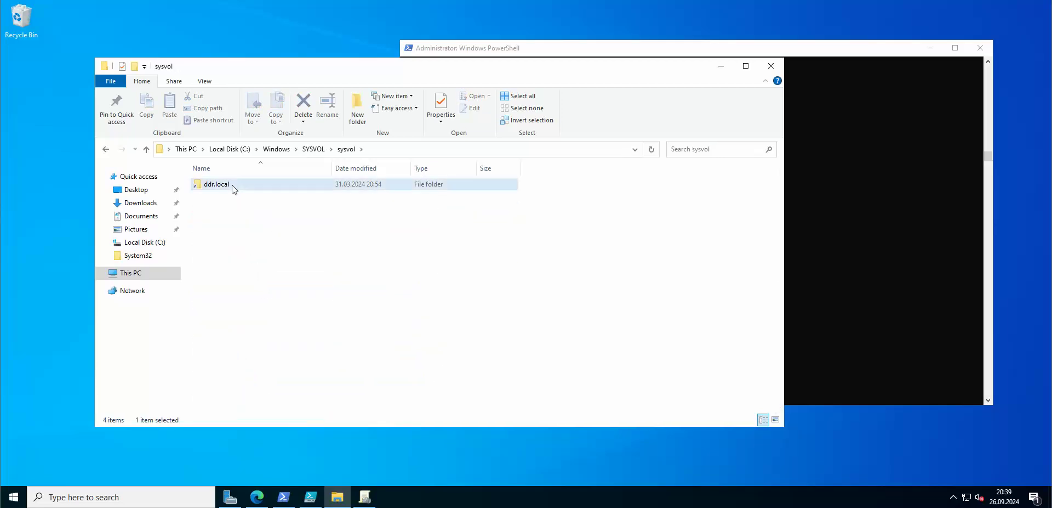
double_click(233, 185)
double_click(225, 185)
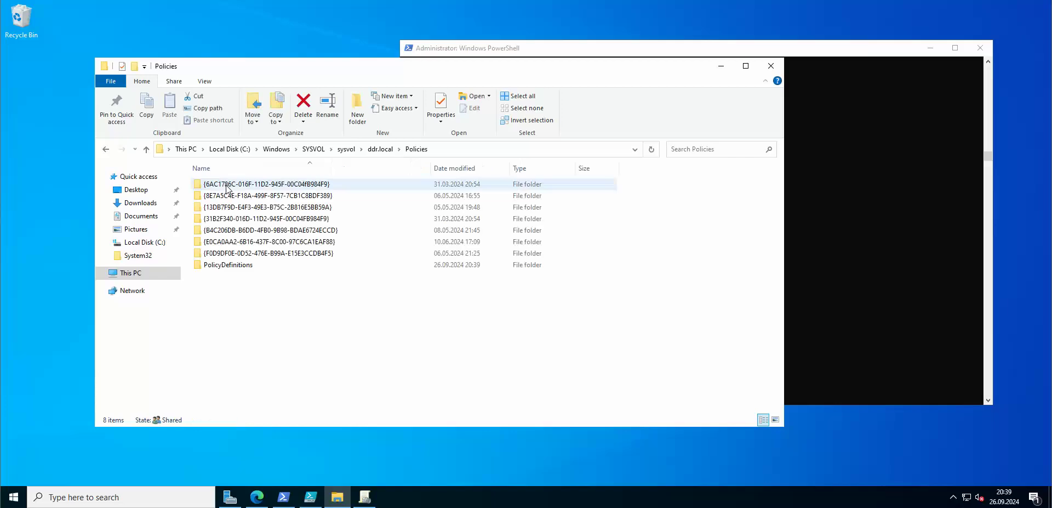
Step: Look through the ADMX files in the PolicyDefinitions folder and return to the Policies folder
click(234, 266)
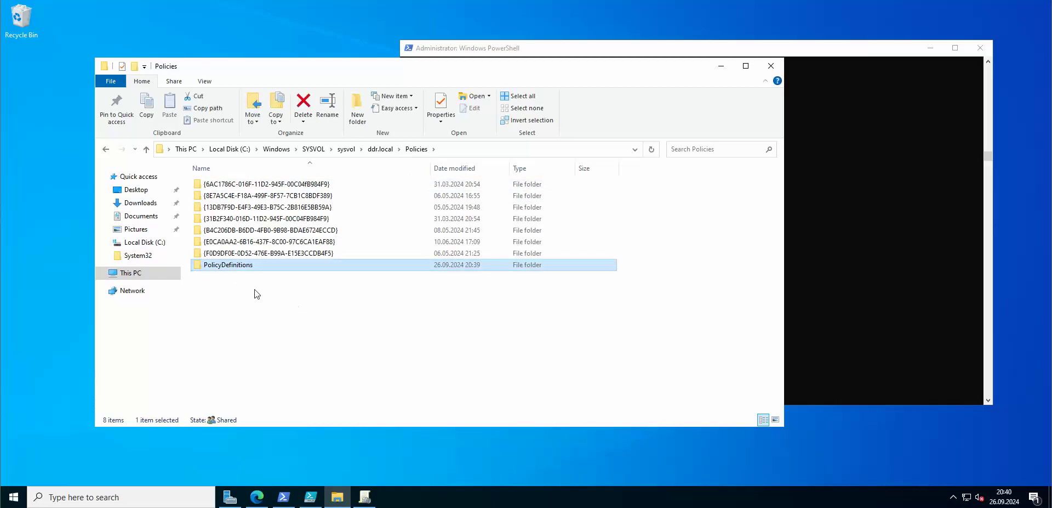
double_click(242, 267)
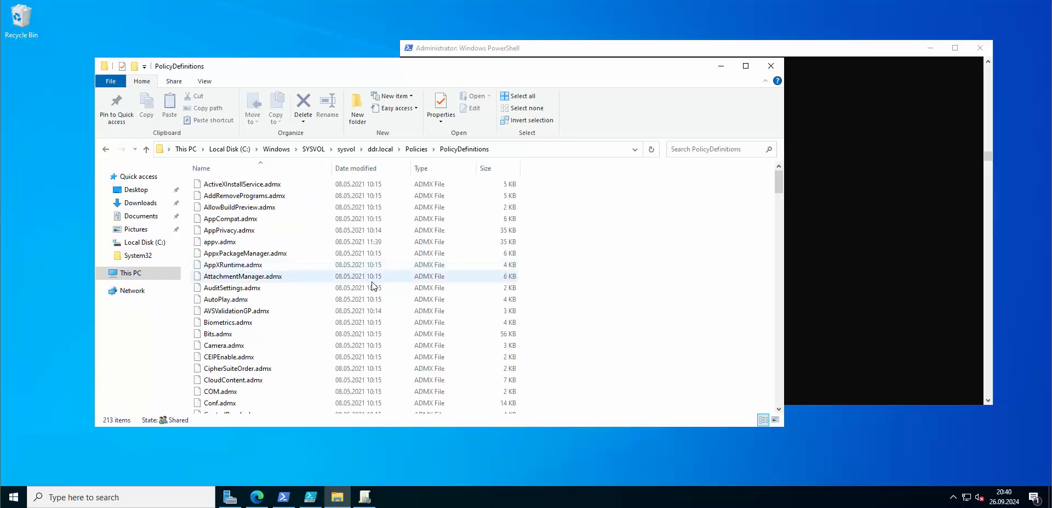
scroll(333, 257, down, 20)
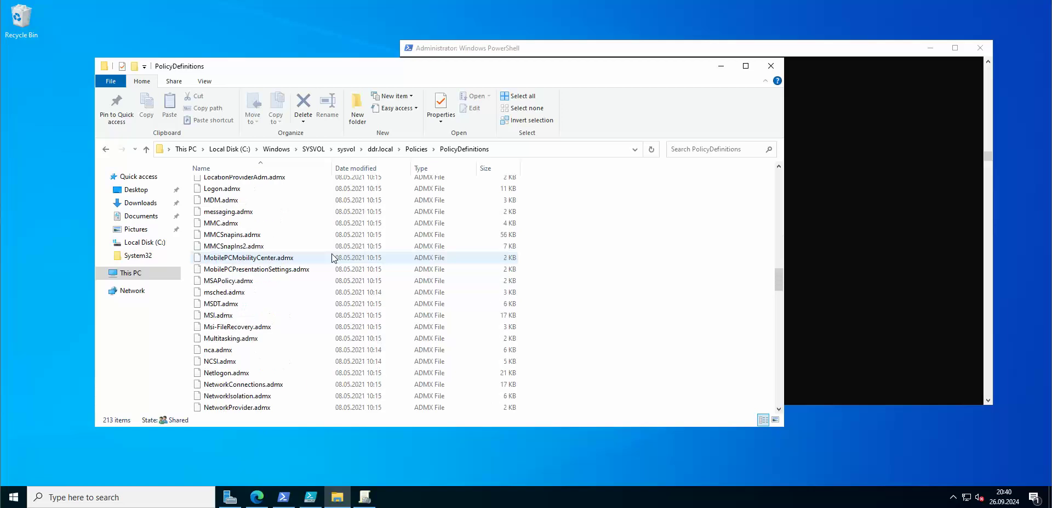
scroll(333, 257, up, 20)
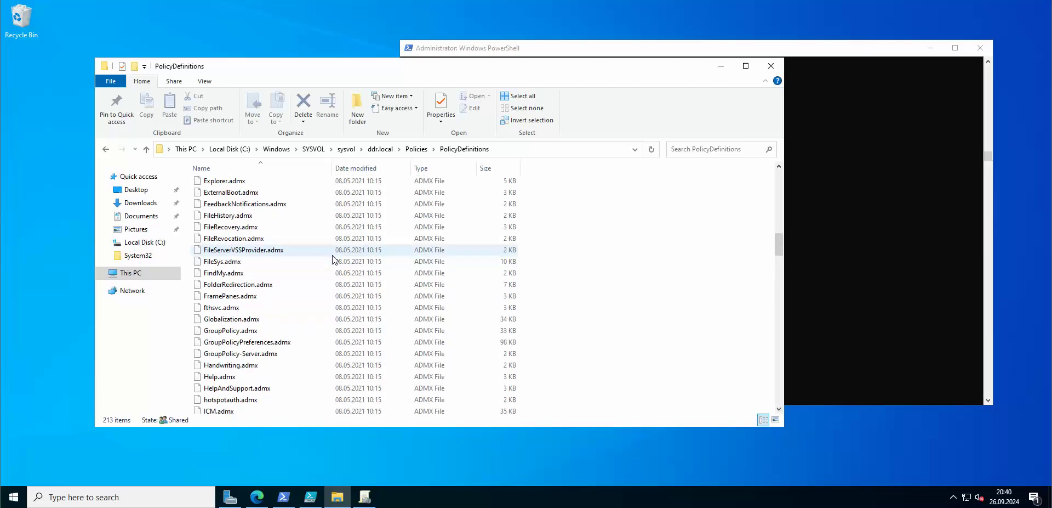
click(106, 149)
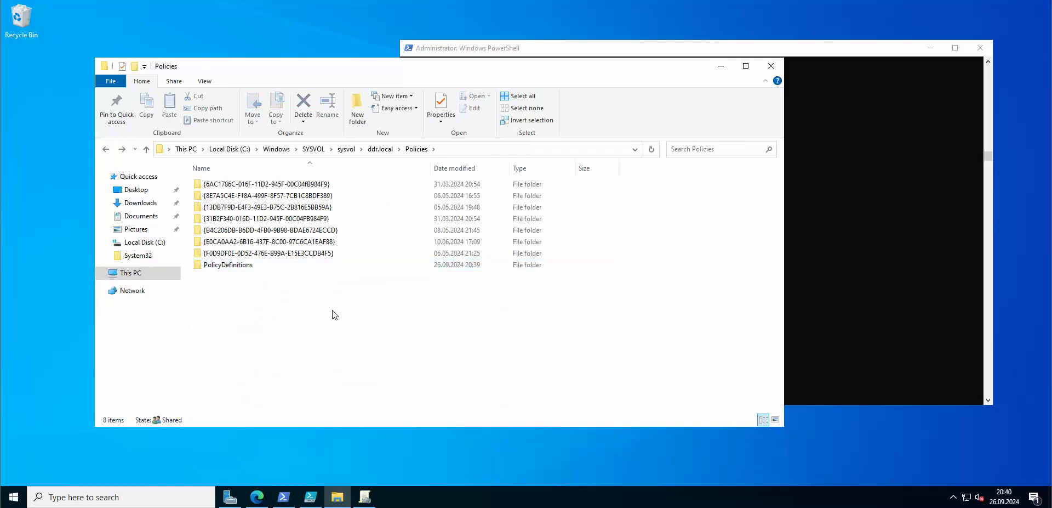
click(263, 265)
click(308, 318)
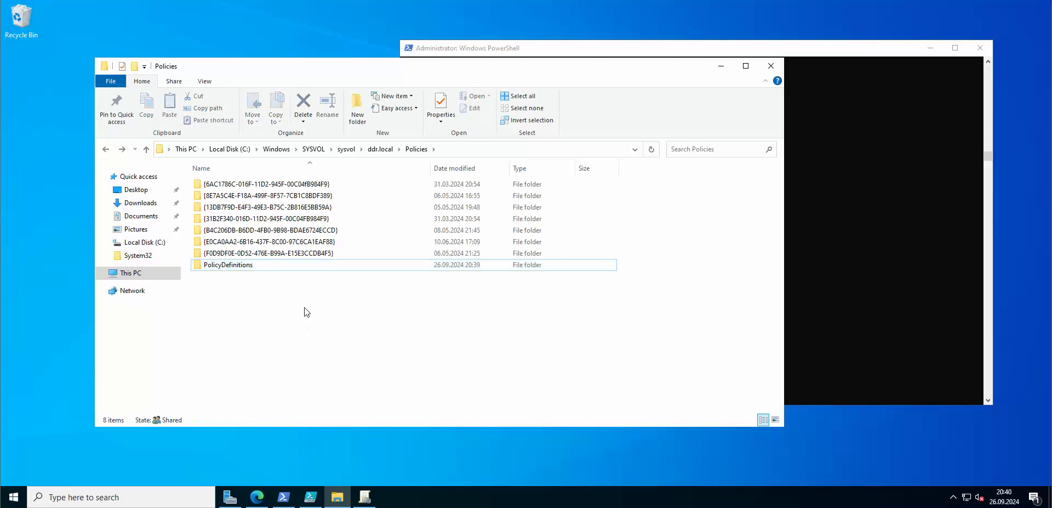
Step: Open the Templates folder of Windows Server-2022-Security-Baseline-FINAL inside C:\Windows Server 2022 Security Baseline
click(131, 274)
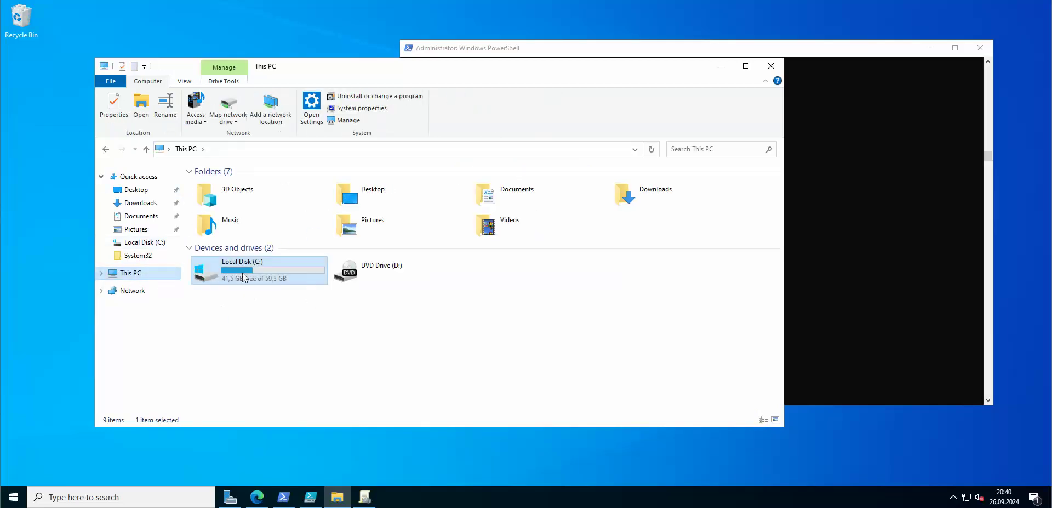
double_click(244, 276)
click(247, 276)
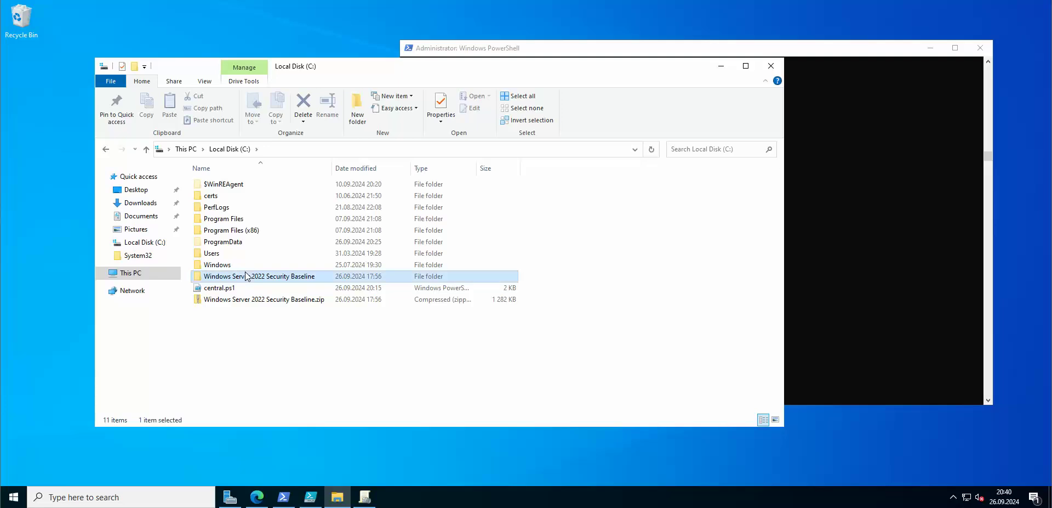
double_click(247, 276)
double_click(243, 188)
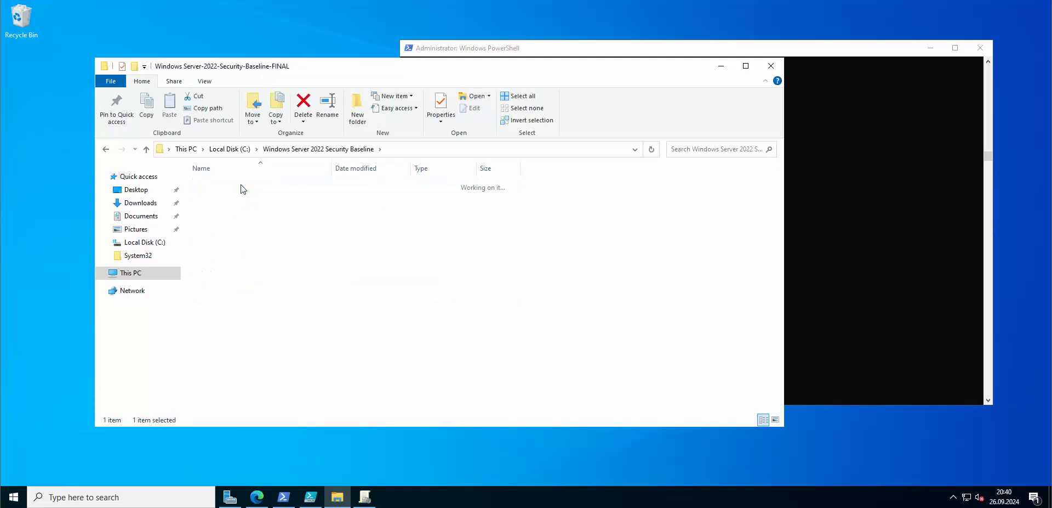
double_click(228, 231)
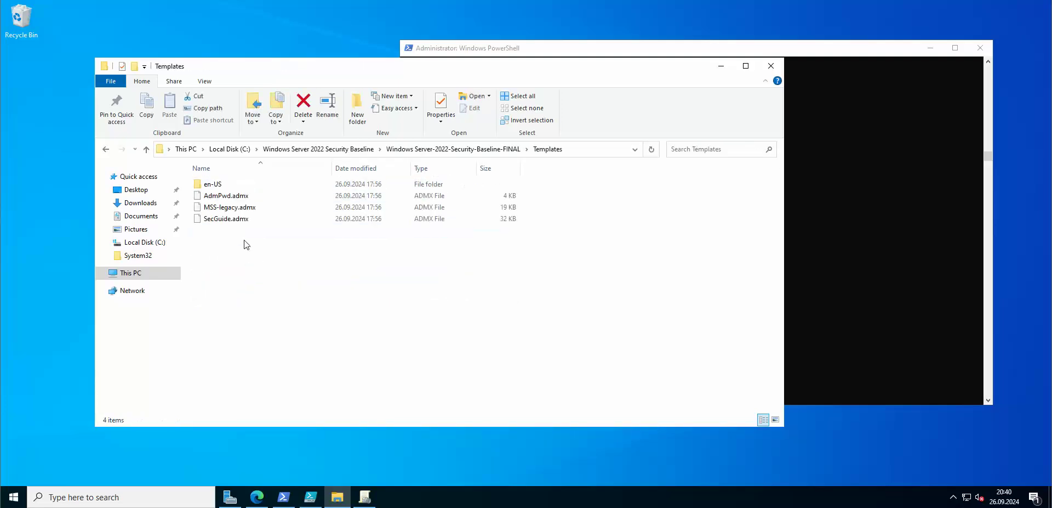
Step: Copy the en-US folder together with AdmPwd.admx, MSS-legacy.admx and SecGuide.admx from the Templates folder
drag(259, 222, 213, 186)
right_click(216, 191)
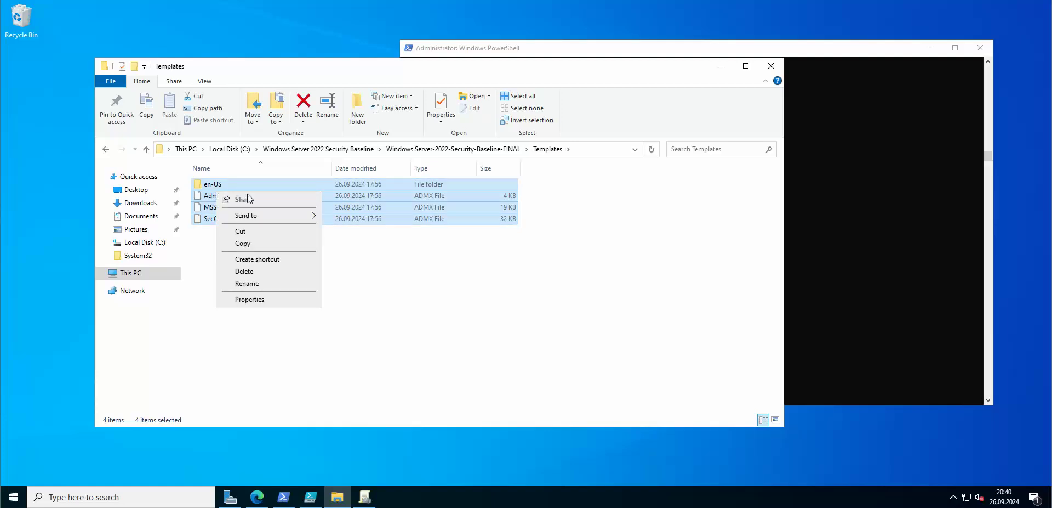
click(243, 243)
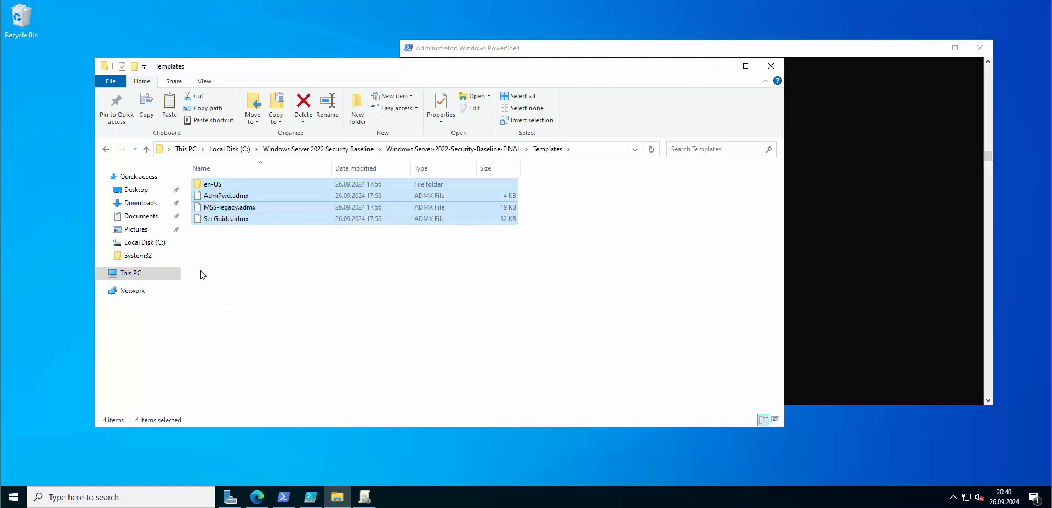
Step: Go back to Local Disk (C:) and open the SYSVOL folder inside Windows
click(123, 274)
click(255, 269)
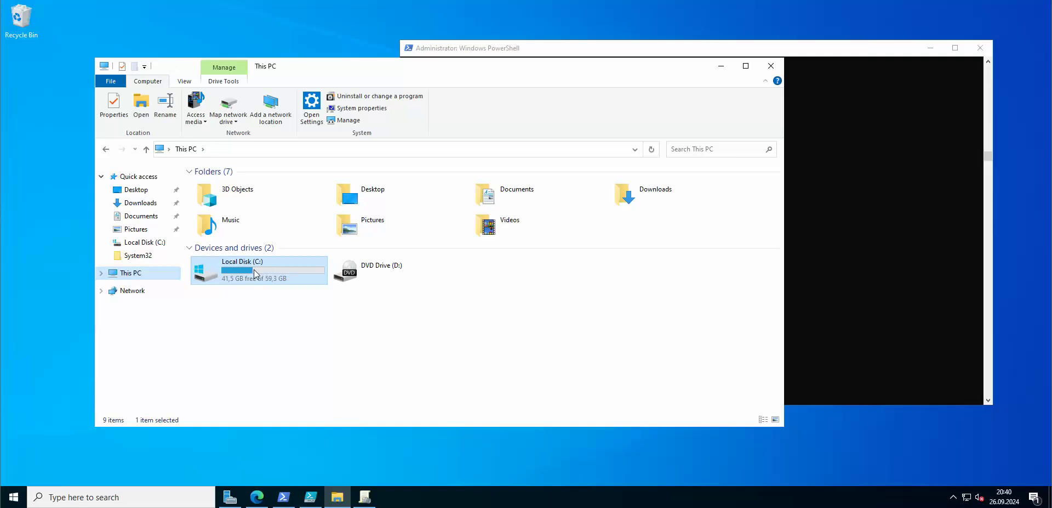
double_click(254, 270)
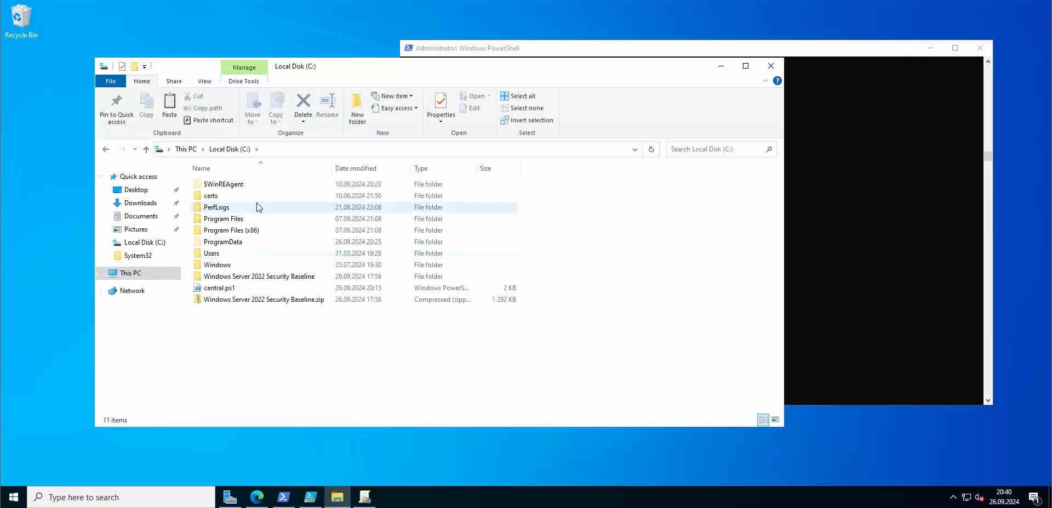
double_click(229, 265)
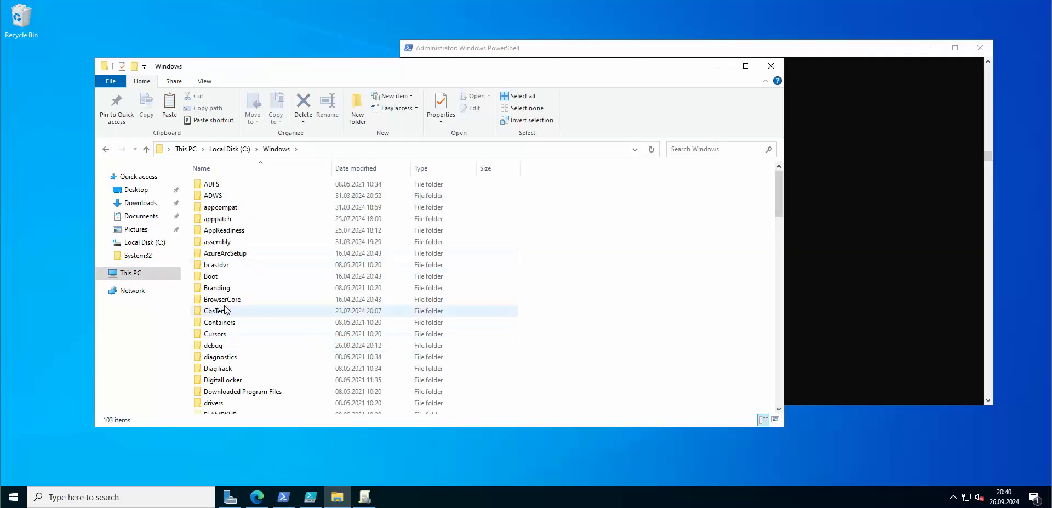
click(225, 311)
scroll(228, 302, down, 20)
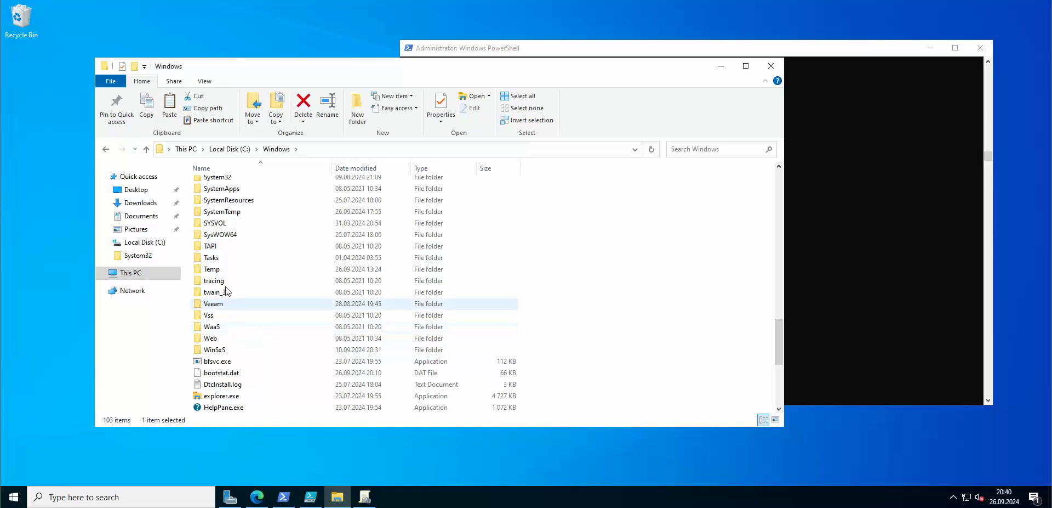
scroll(227, 292, up, 2)
double_click(219, 284)
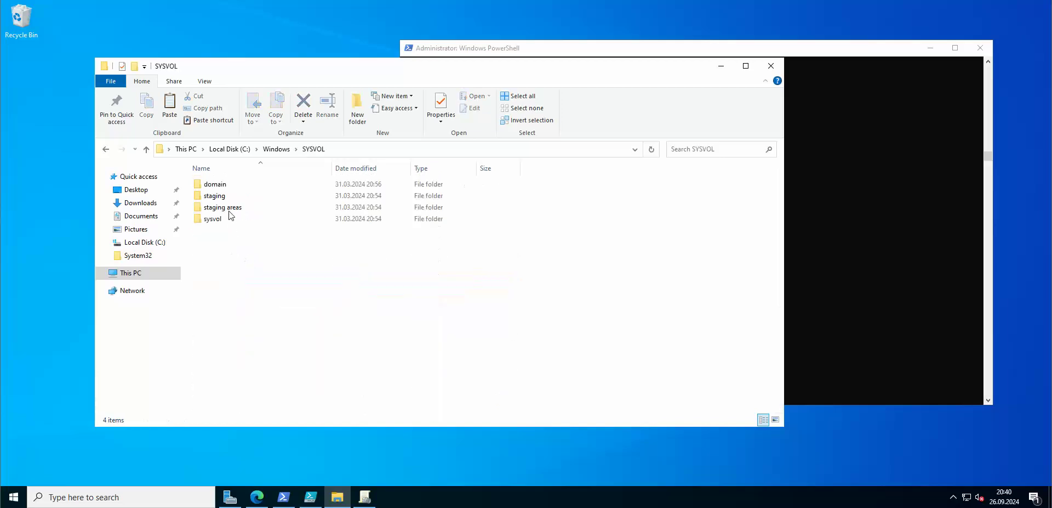
Step: Open the PolicyDefinitions folder inside sysvol\ddr.local\Policies
double_click(219, 219)
click(230, 183)
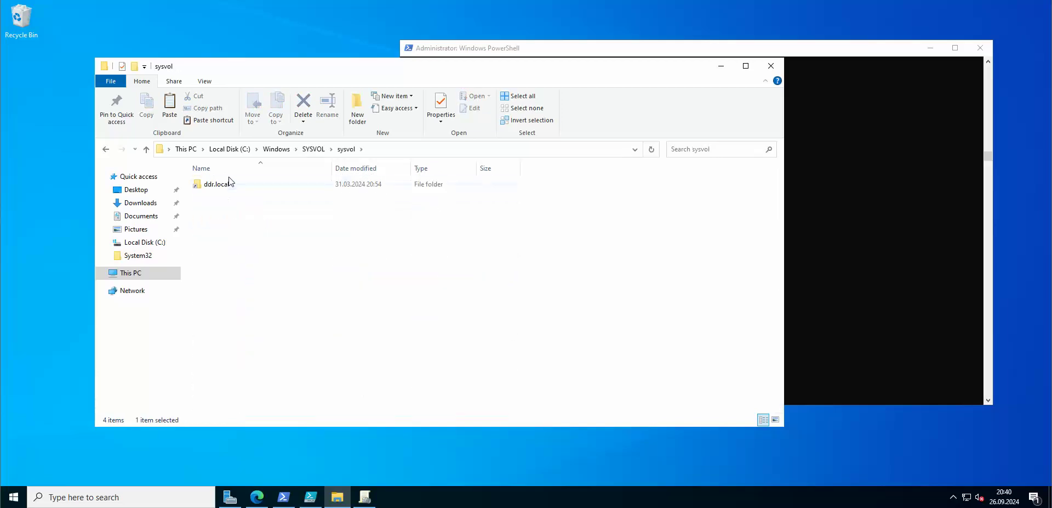
double_click(229, 183)
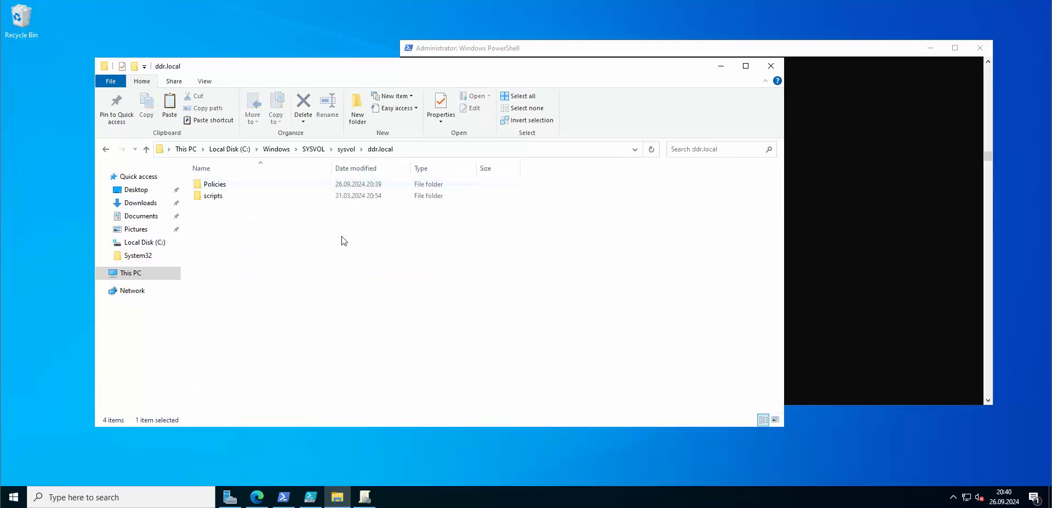
double_click(223, 186)
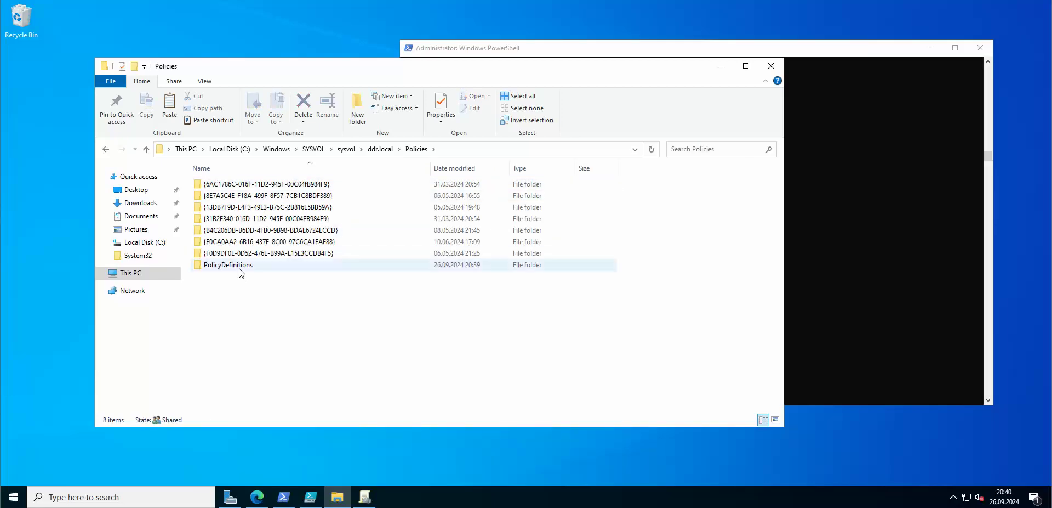
double_click(239, 267)
Step: Paste the copied en-US folder and the three baseline ADMX files into the domain's PolicyDefinitions folder
right_click(638, 206)
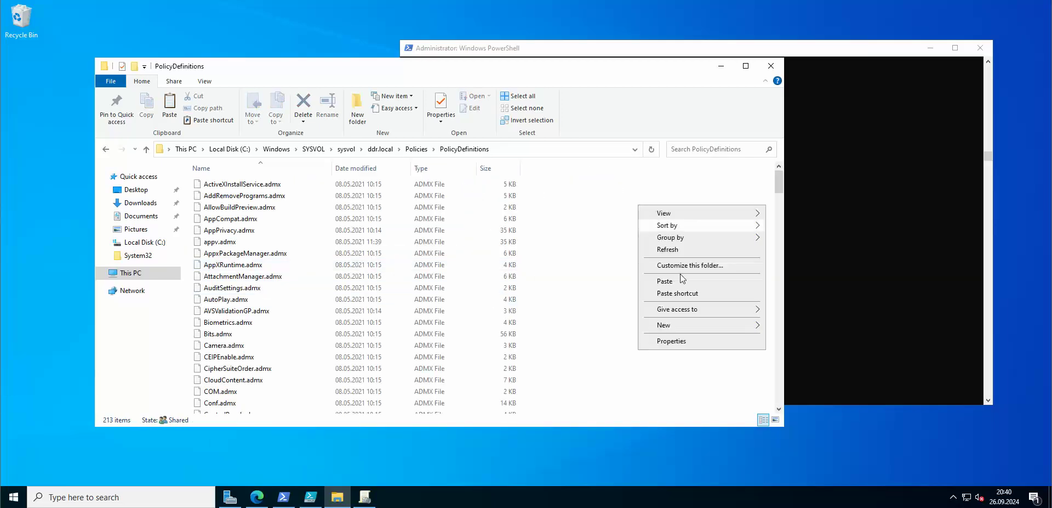
click(665, 281)
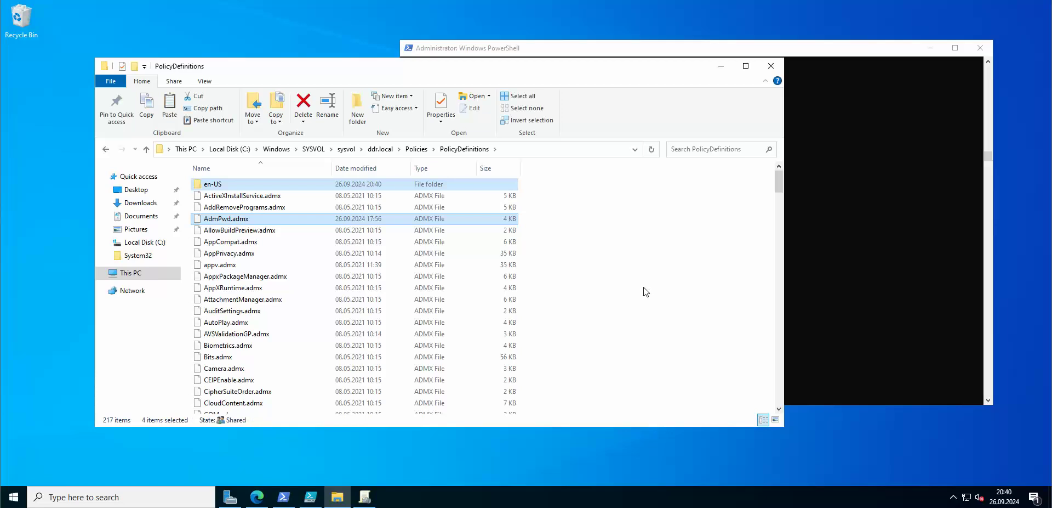
click(647, 290)
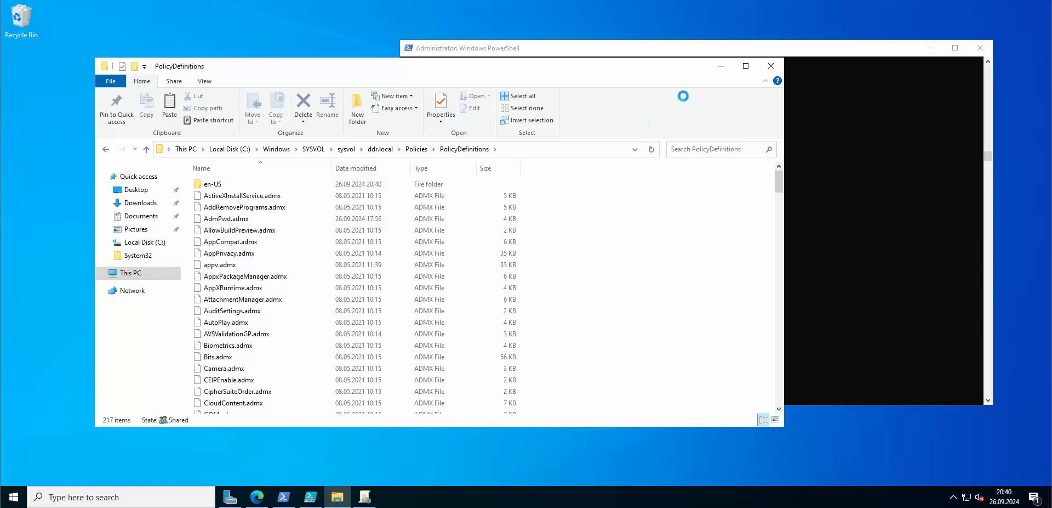
click(278, 441)
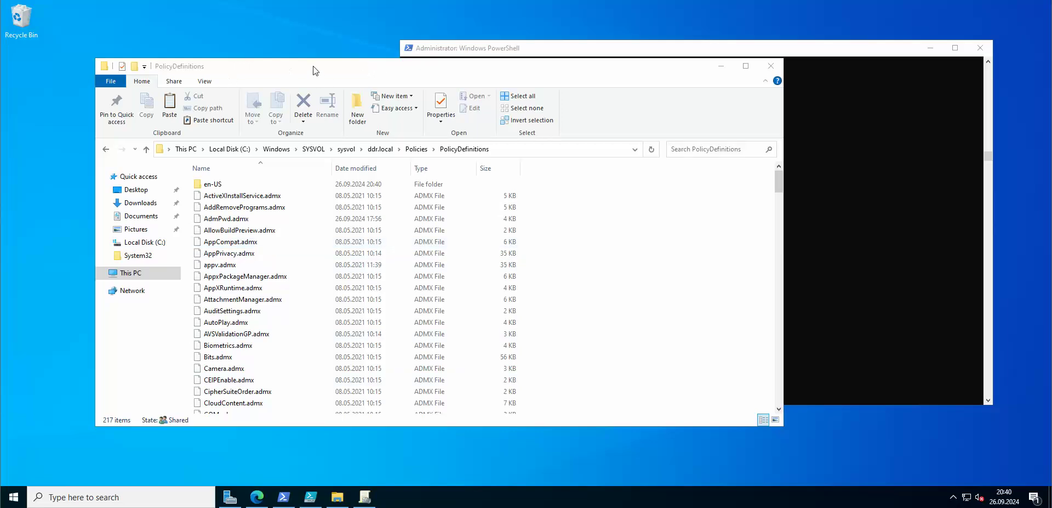
drag(312, 68, 274, 76)
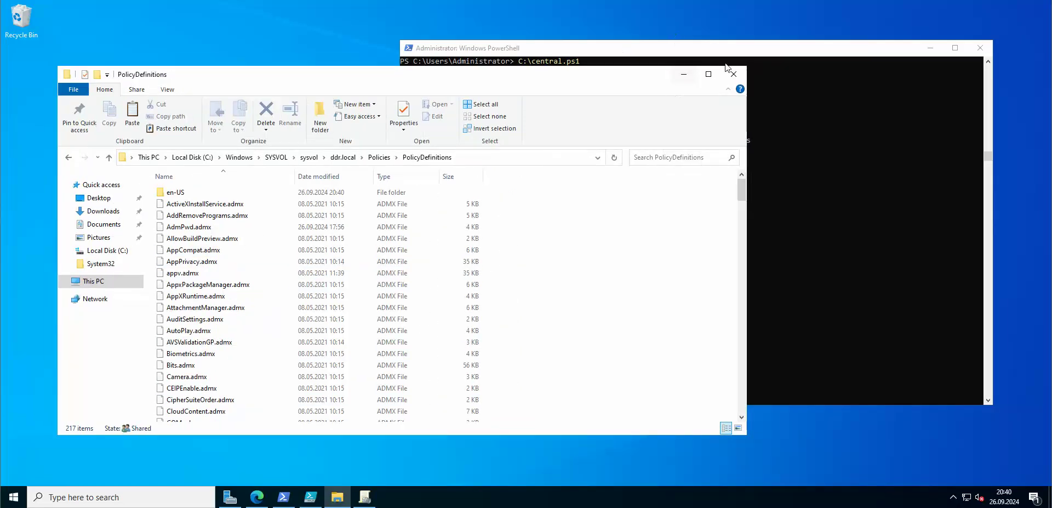
Step: Switch to Group Policy Management and create a new GPO named Baseline 2022 DC under Group Policy Objects, without a source starter GPO
click(365, 489)
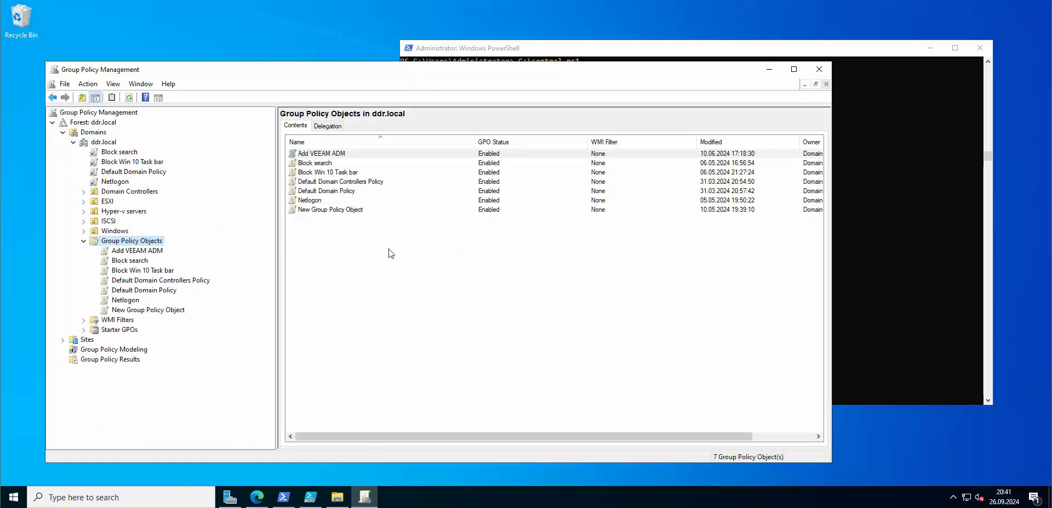
drag(283, 74, 279, 57)
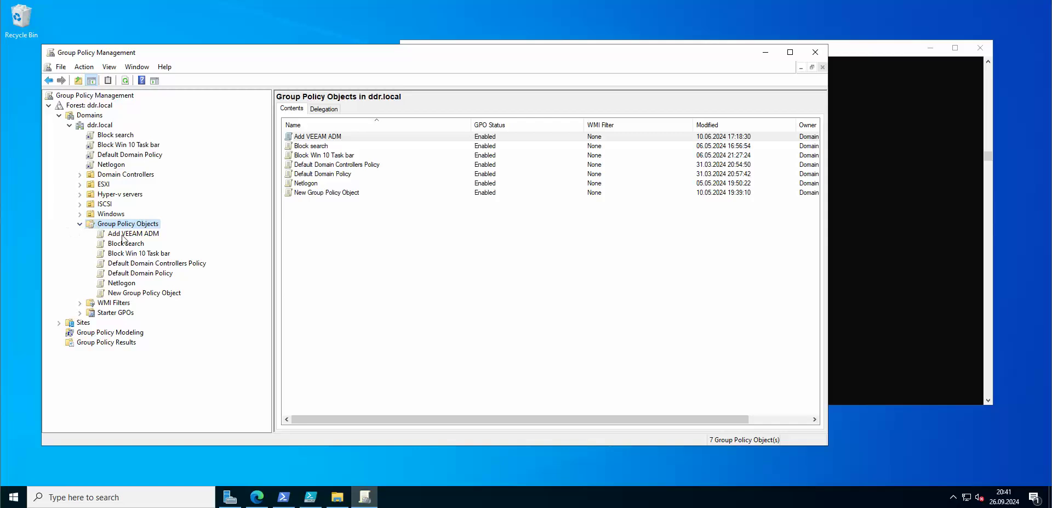
click(80, 224)
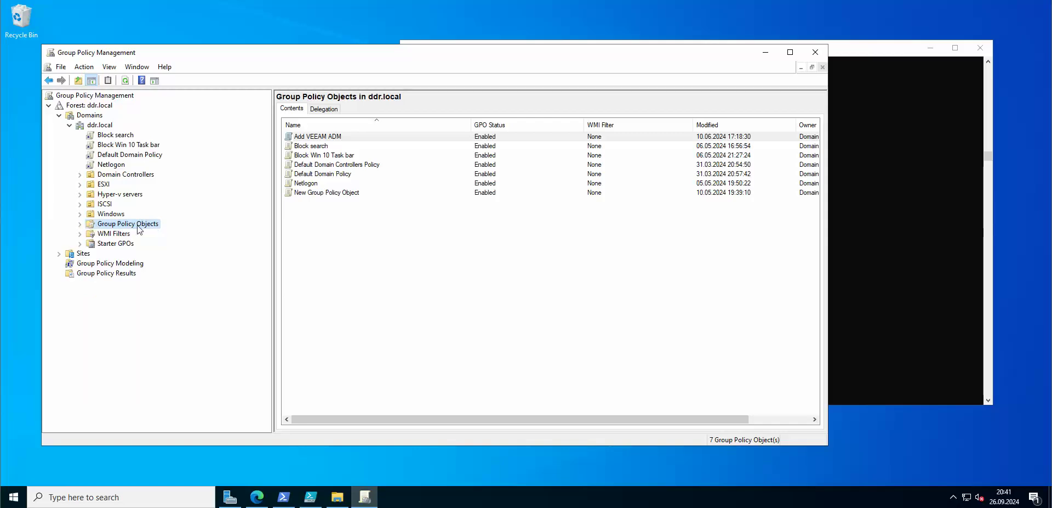
click(80, 224)
right_click(137, 229)
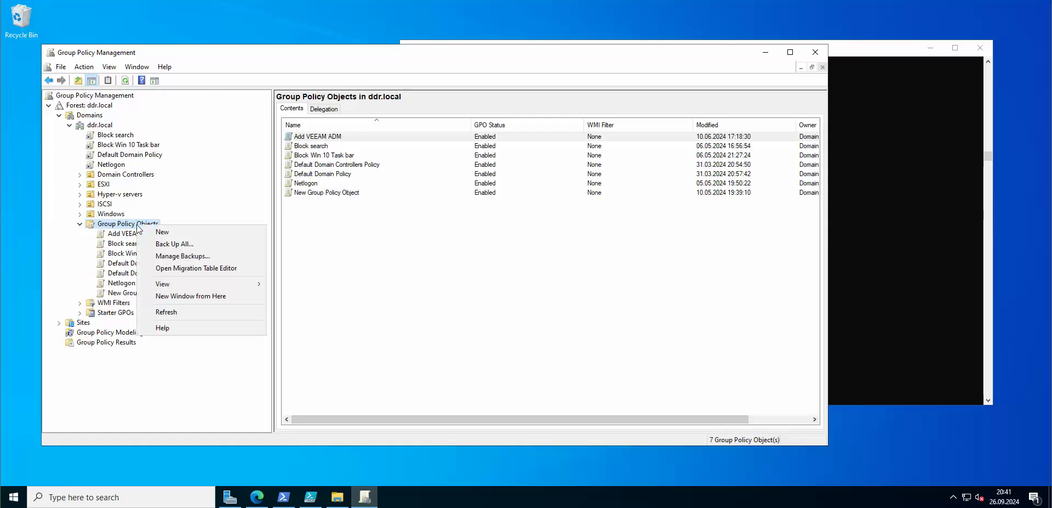
click(171, 234)
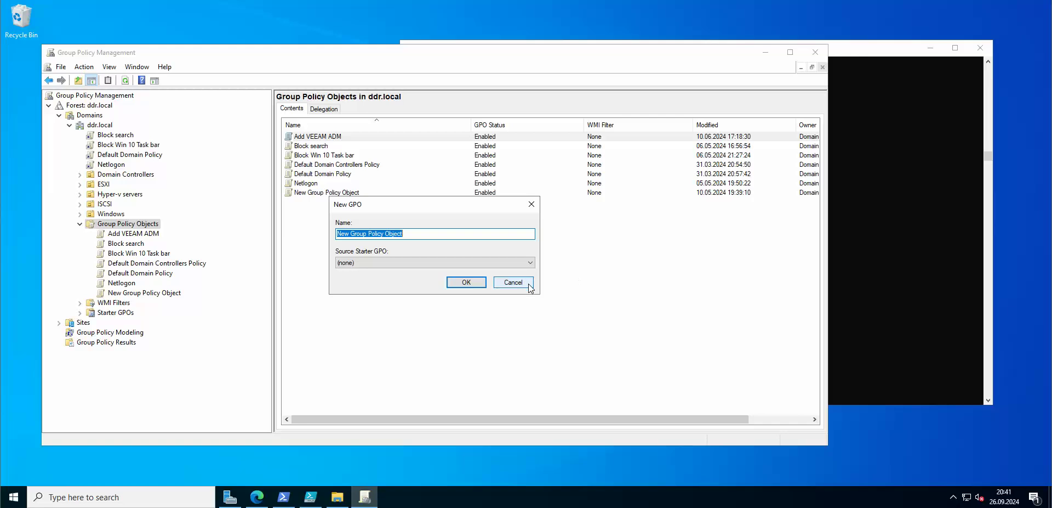
text(Ba)
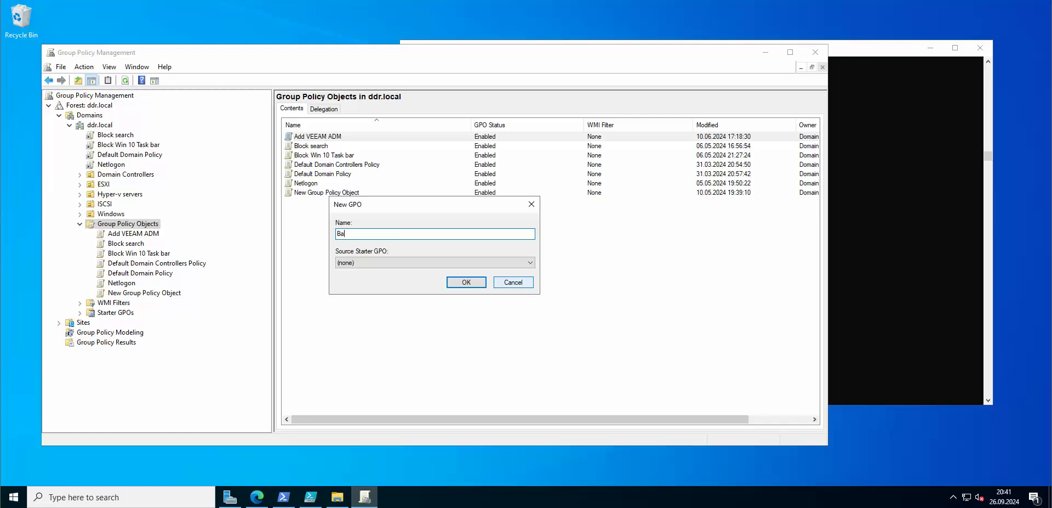
text(seline 2022 DC)
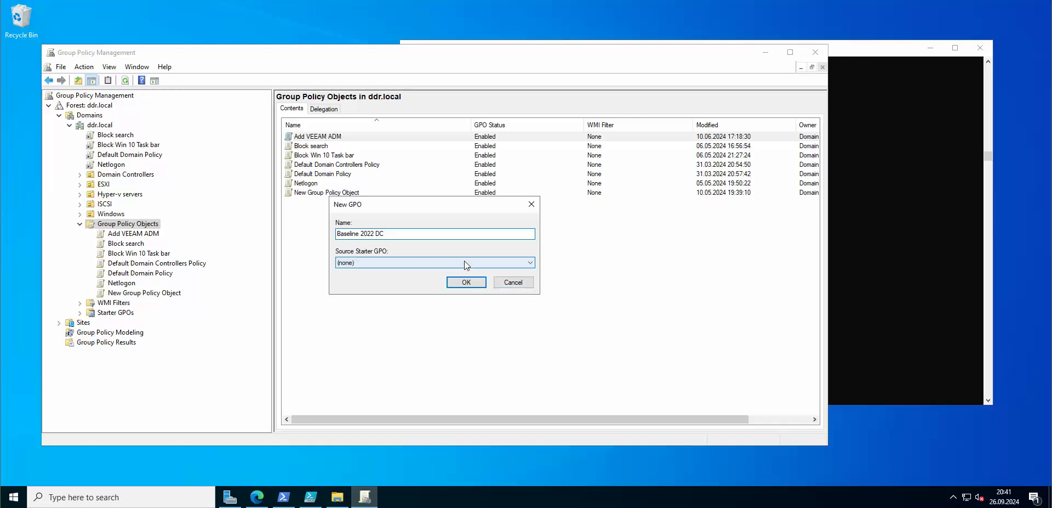
click(466, 282)
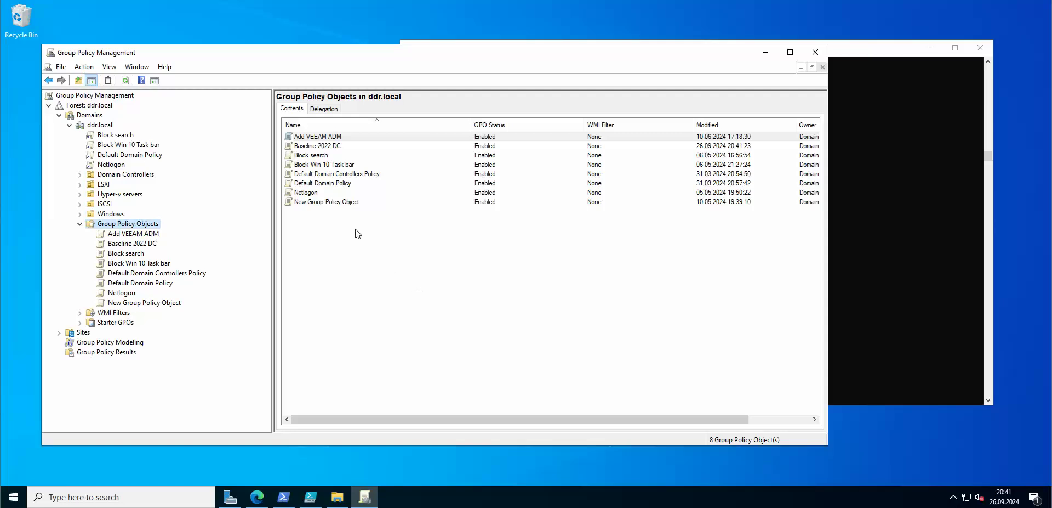
Step: Start importing settings into the Baseline 2022 DC GPO and proceed to the backup location without backing up the existing settings
click(329, 146)
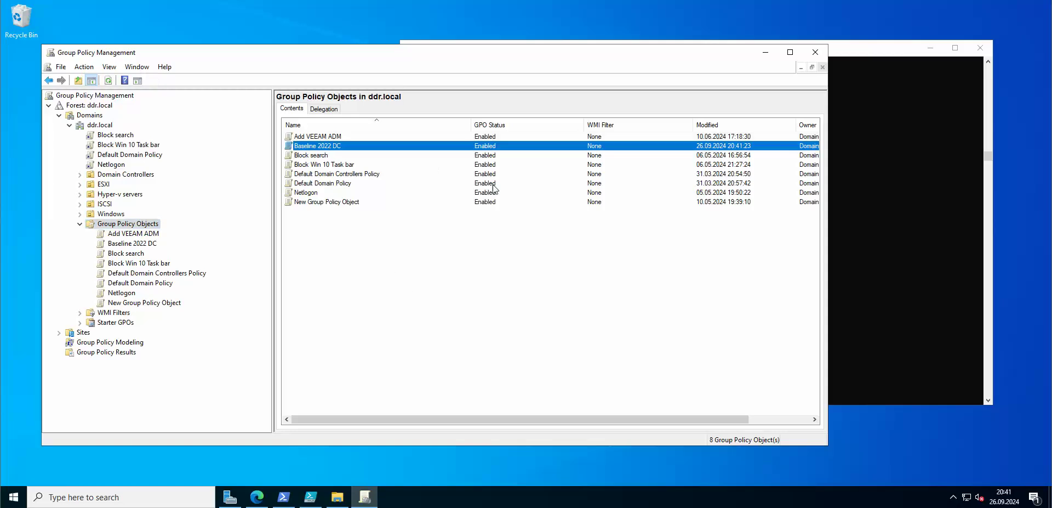
right_click(337, 148)
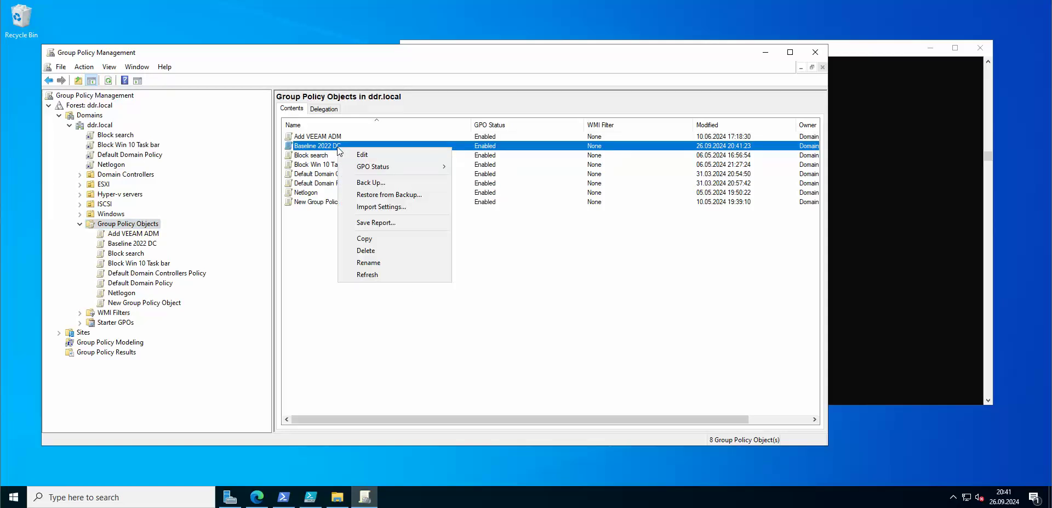
click(396, 208)
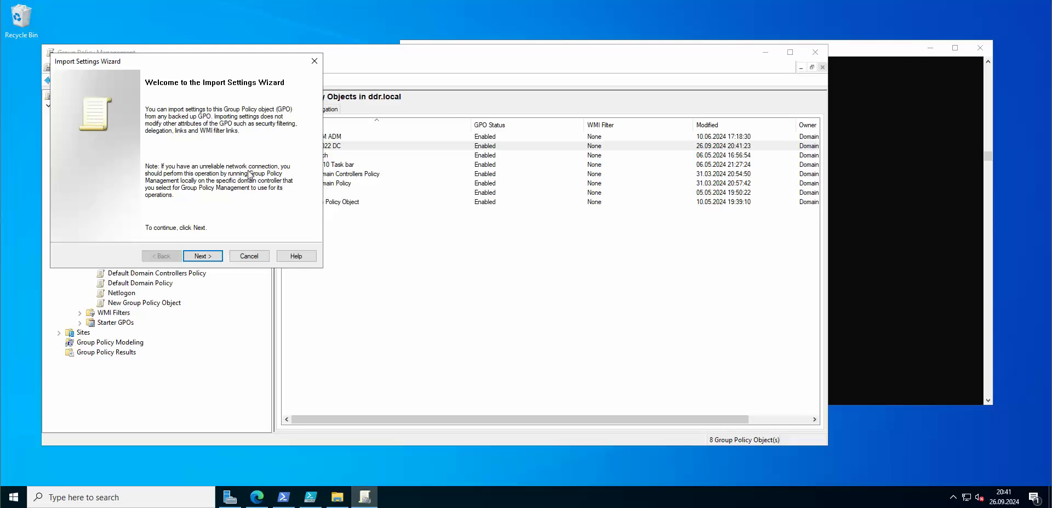
click(215, 254)
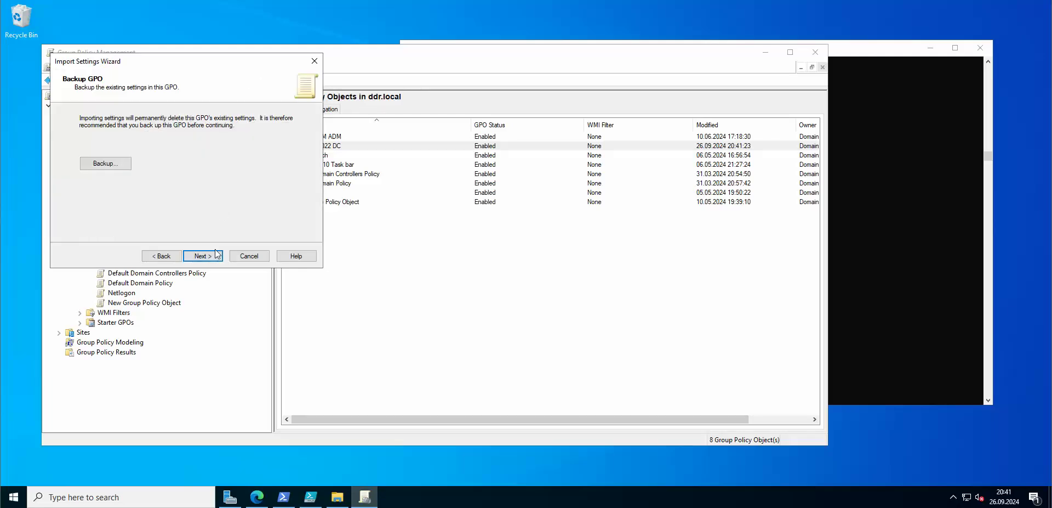
click(214, 254)
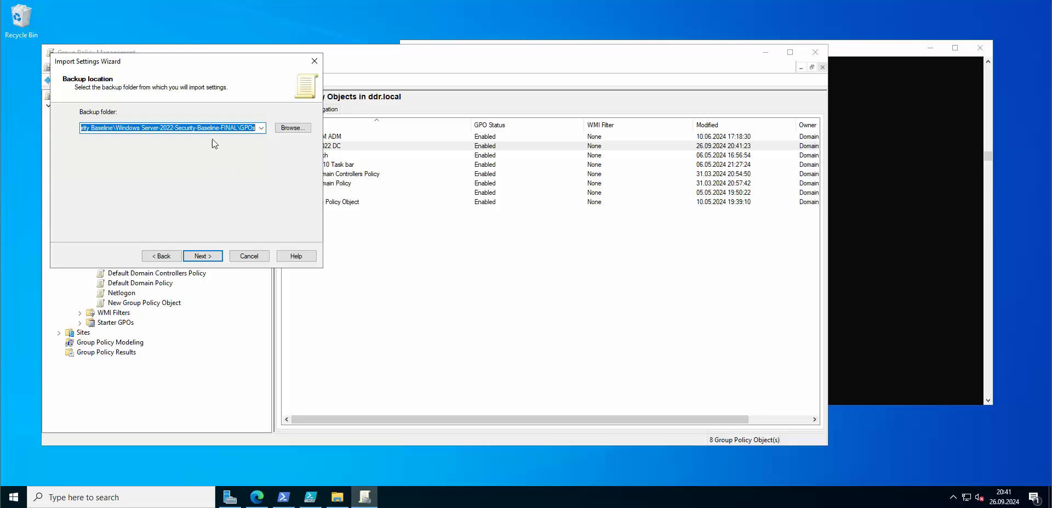
Step: Clear the backup folder path in the Import Settings Wizard and dismiss the folder browser without choosing a folder
drag(245, 128, 81, 127)
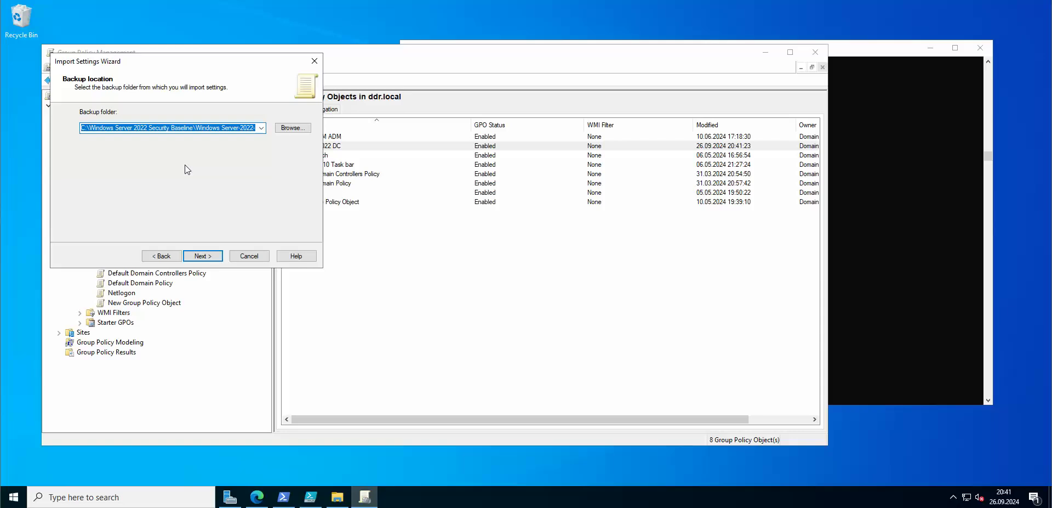
key(Delete)
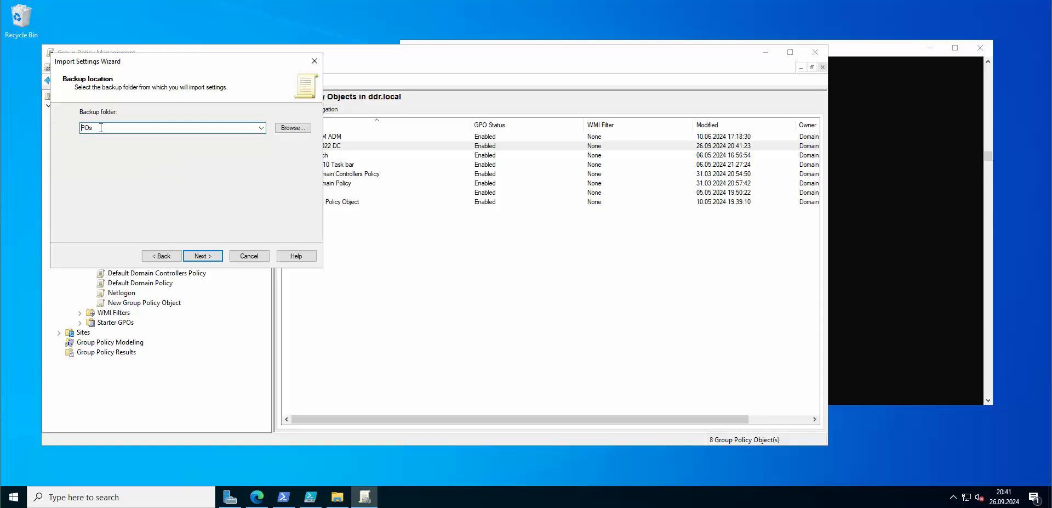
key(Delete)
key(Delete)
key(Delete)
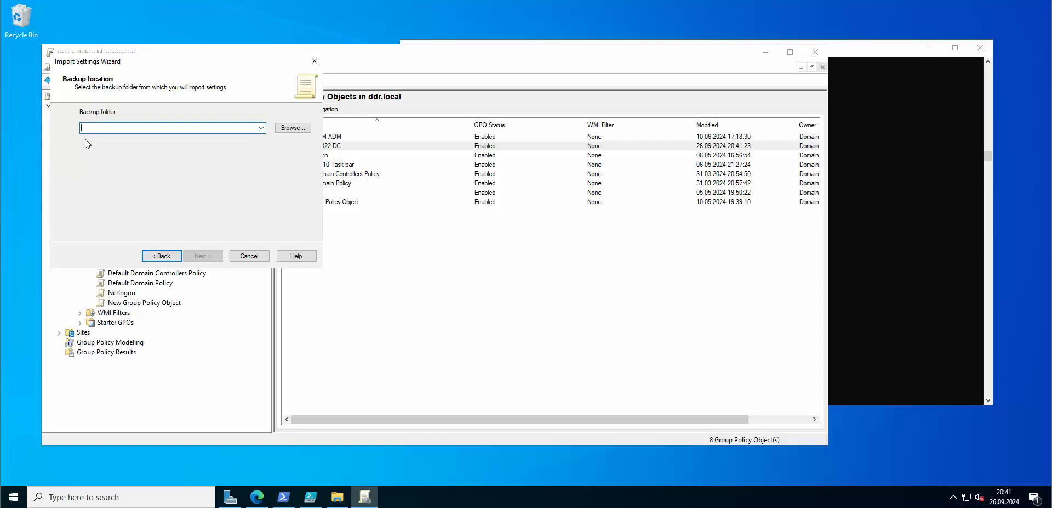
click(306, 127)
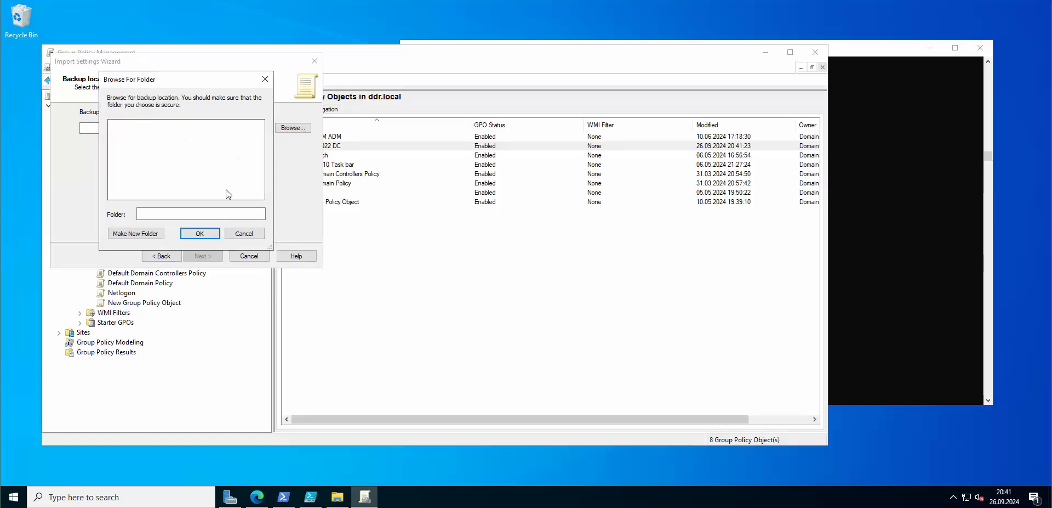
click(263, 79)
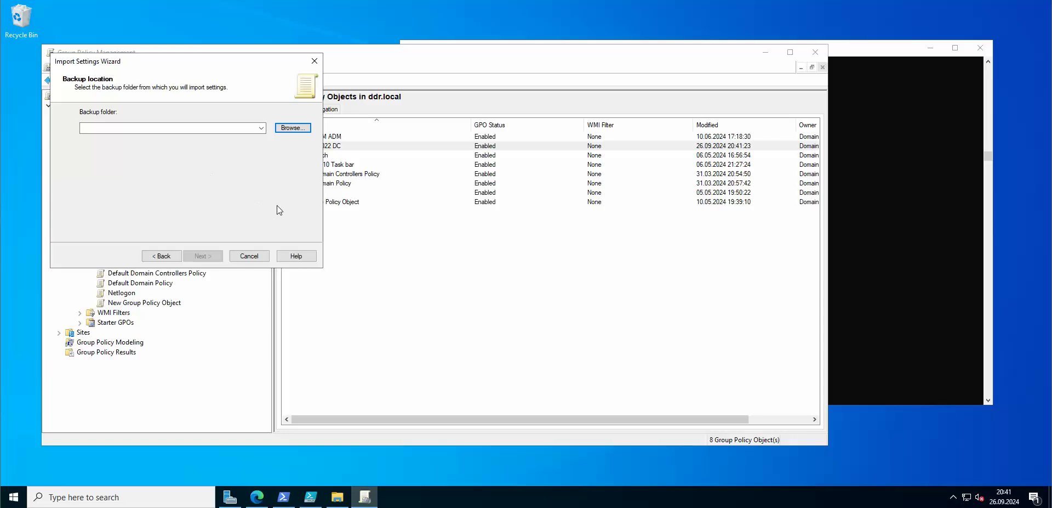
Step: Switch to File Explorer and open the GPOs folder of Windows Server-2022-Security-Baseline-FINAL inside C:\Windows Server 2022 Security Baseline
click(338, 497)
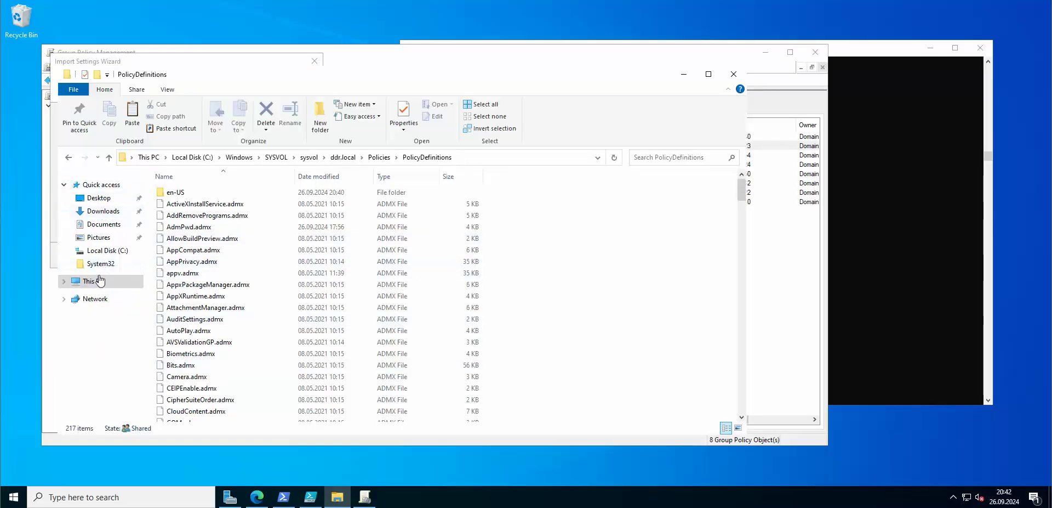
click(129, 281)
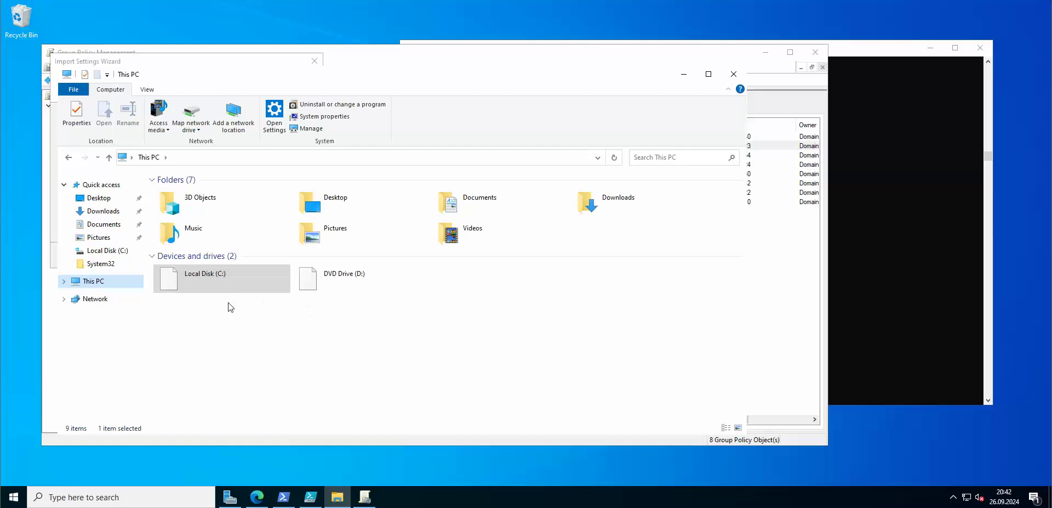
click(219, 284)
double_click(219, 284)
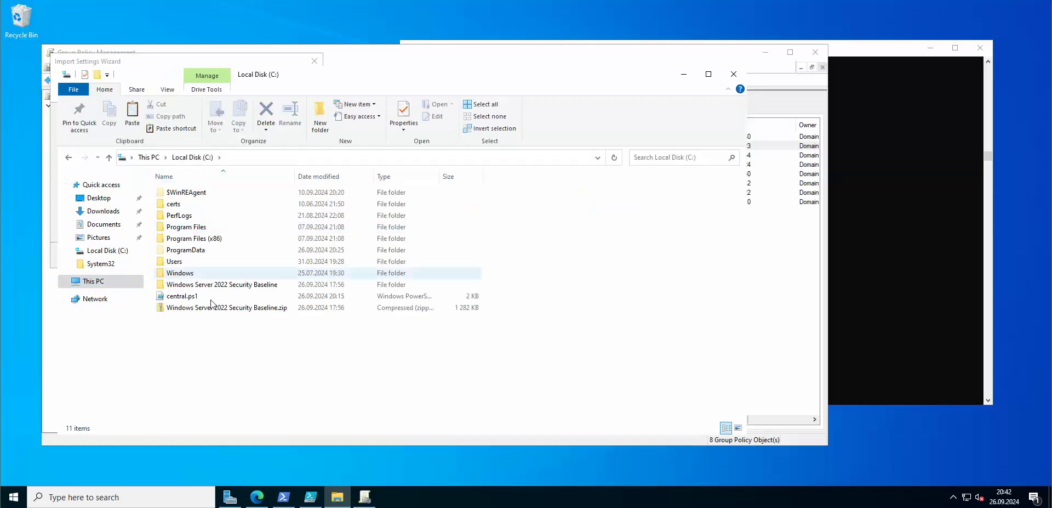
double_click(235, 268)
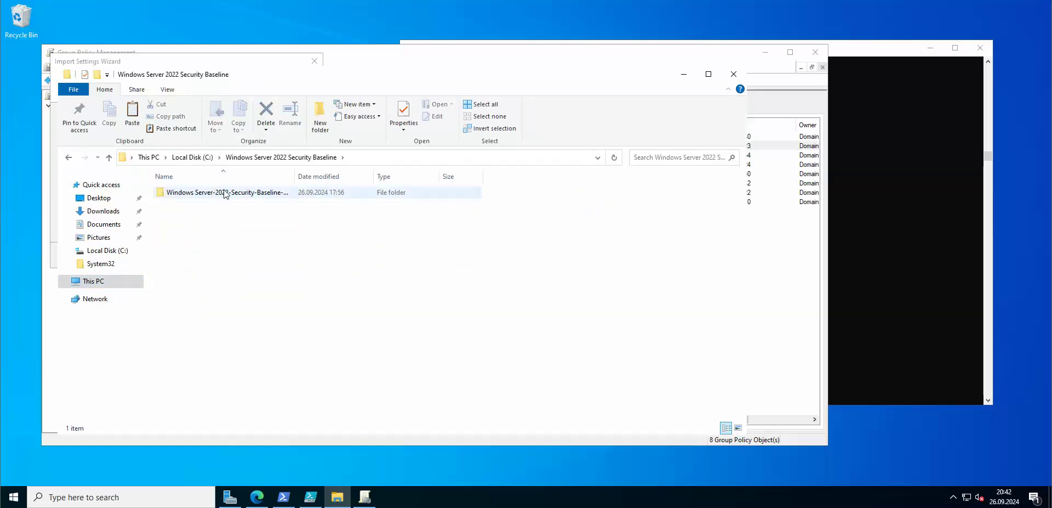
double_click(224, 192)
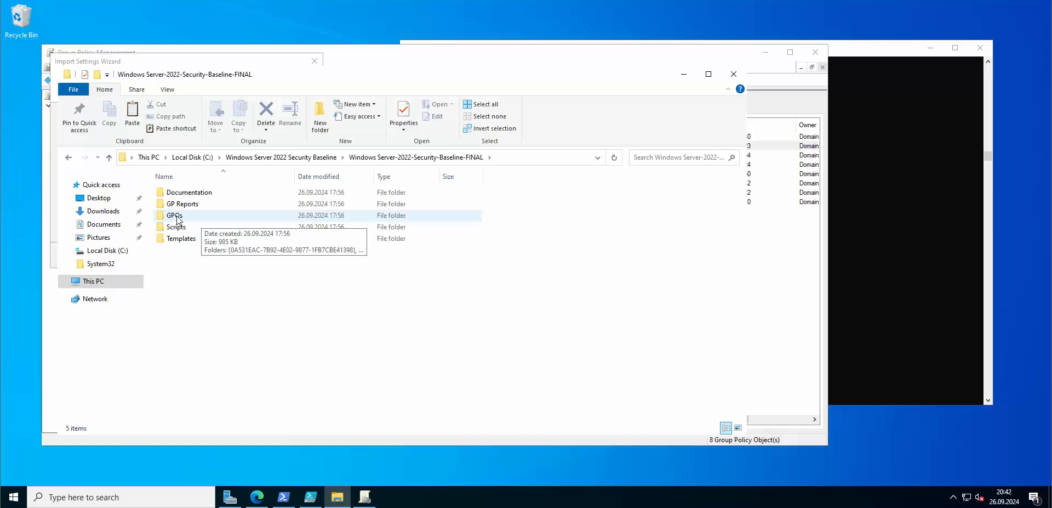
double_click(207, 216)
Step: Copy the full path of the GPOs folder
click(545, 157)
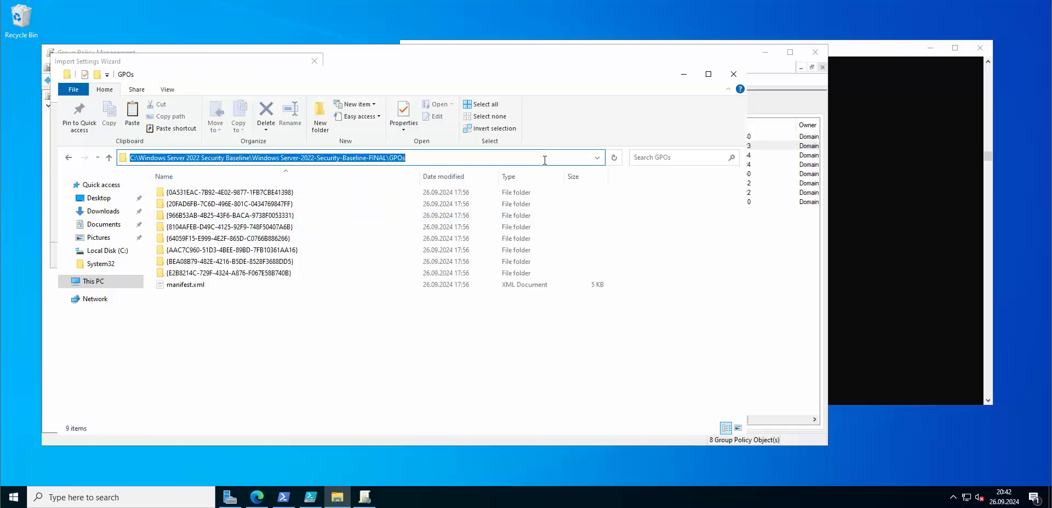
right_click(389, 159)
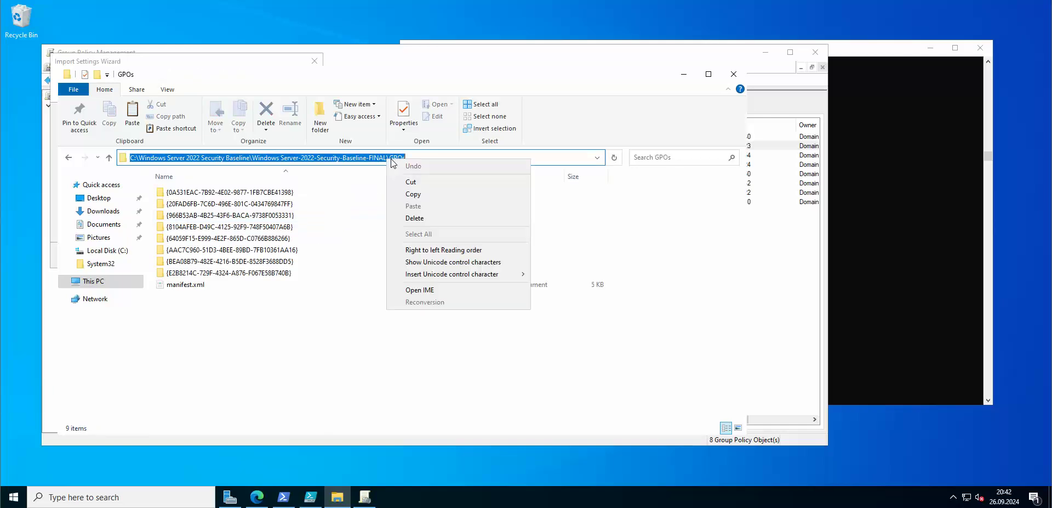
click(411, 193)
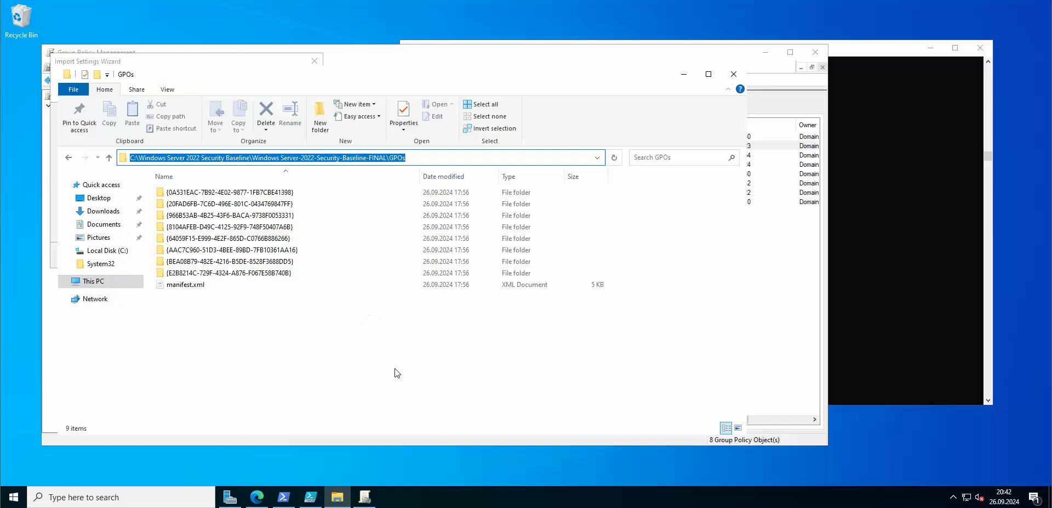
click(333, 462)
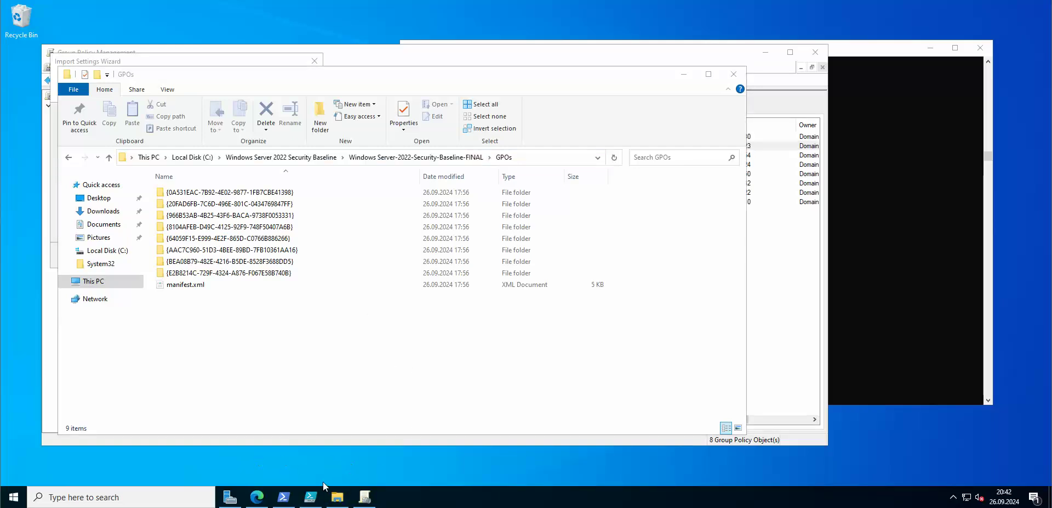
Step: Return to the Import Settings Wizard, paste the copied GPOs path as the backup folder and proceed to the source GPO list
click(376, 498)
right_click(156, 127)
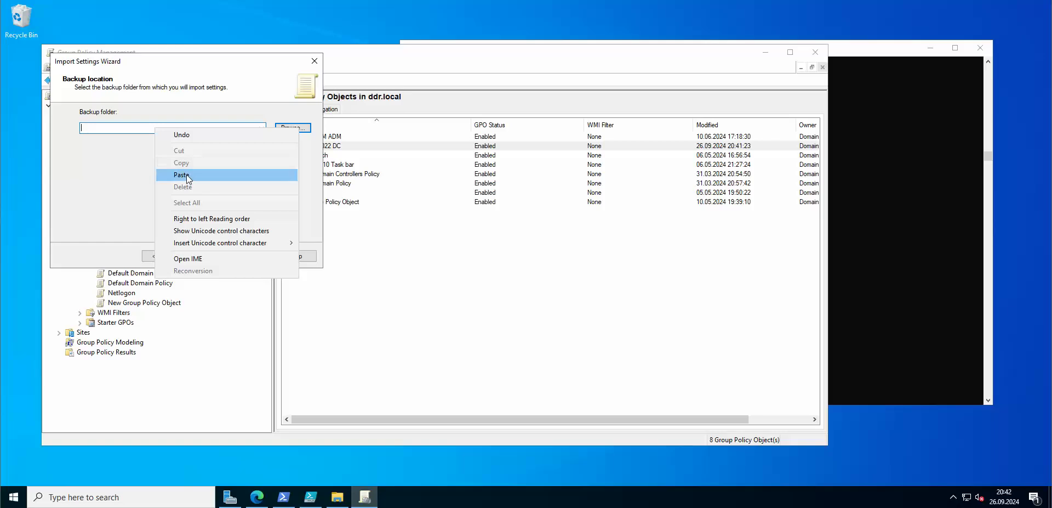
click(187, 174)
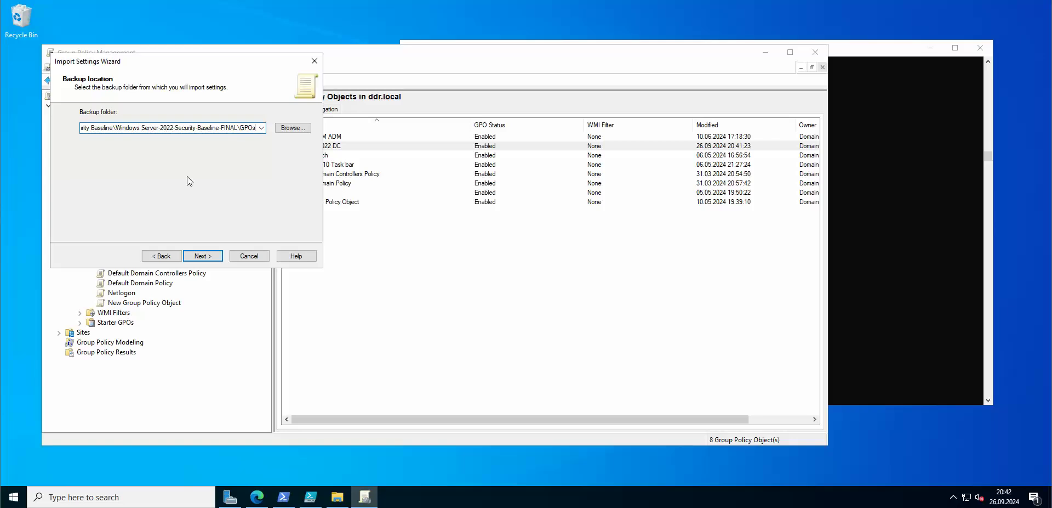
click(199, 256)
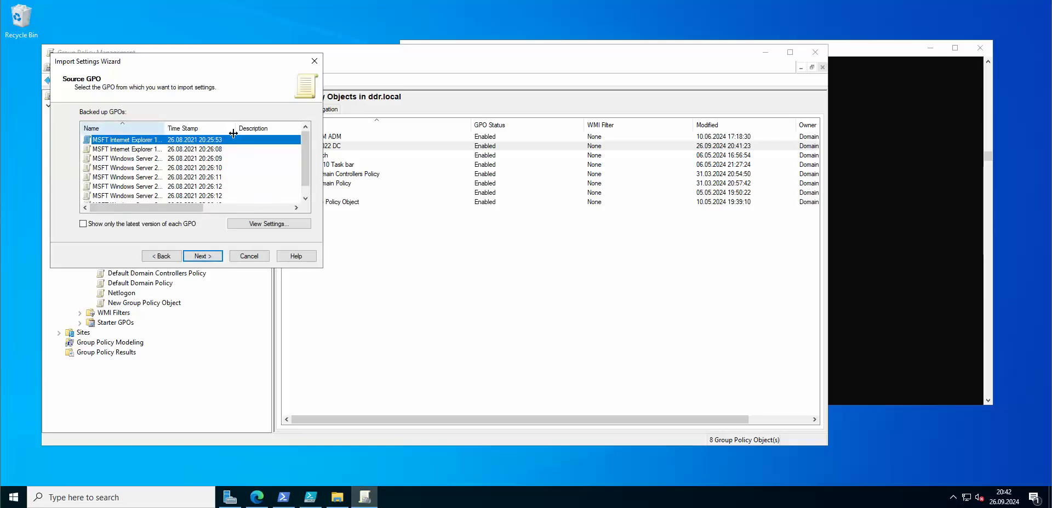
Step: Choose MSFT Windows Server 2022 - Domain Controller as the source GPO and proceed through the backup scan
drag(233, 133, 236, 133)
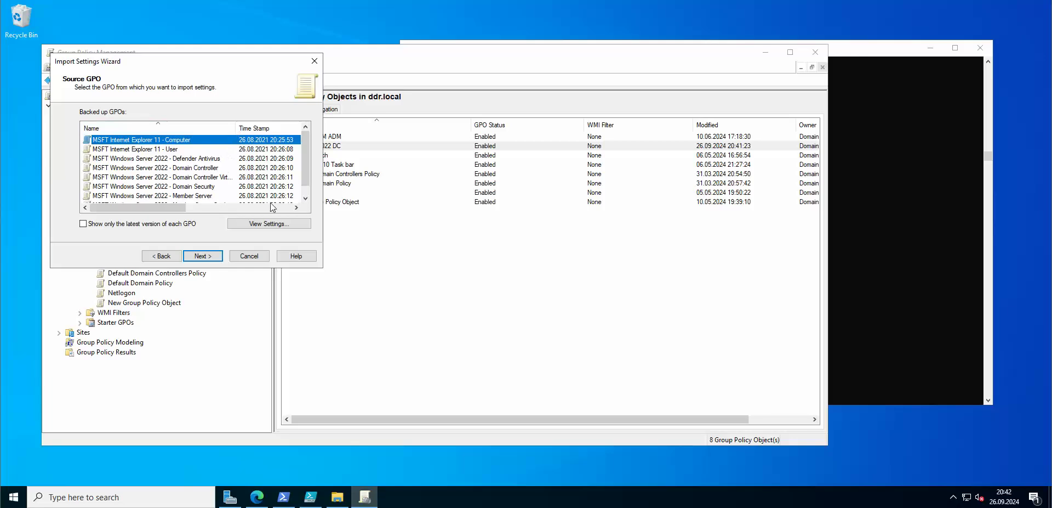
click(193, 186)
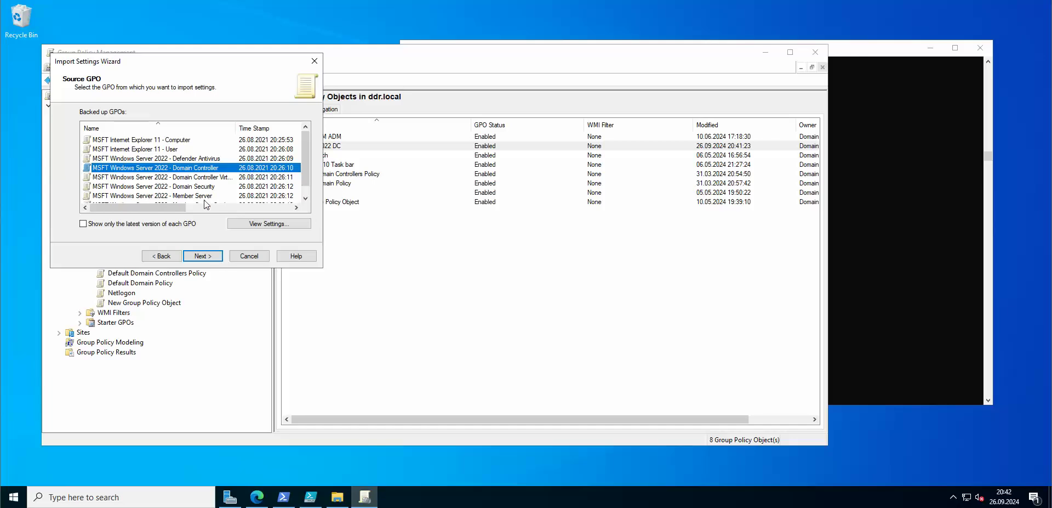
click(212, 259)
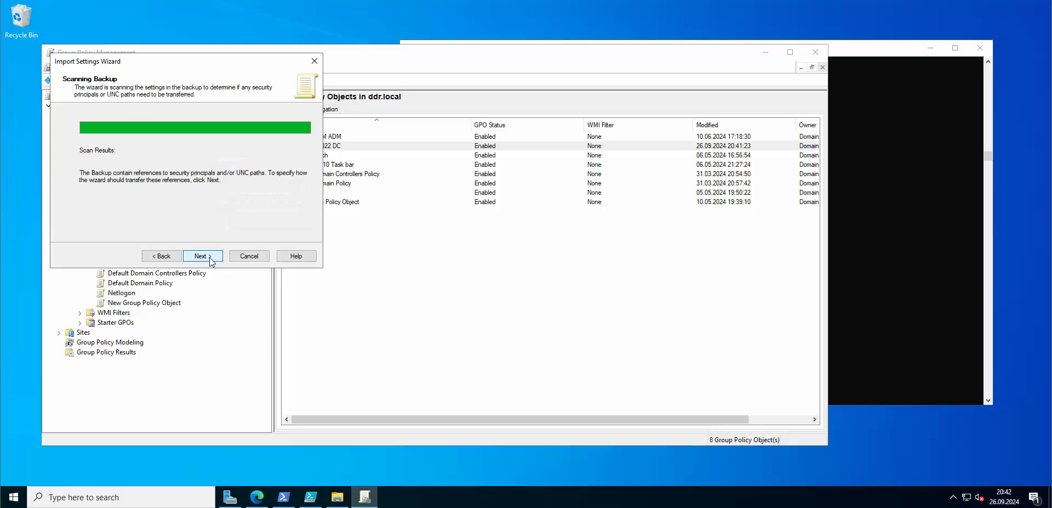
click(215, 258)
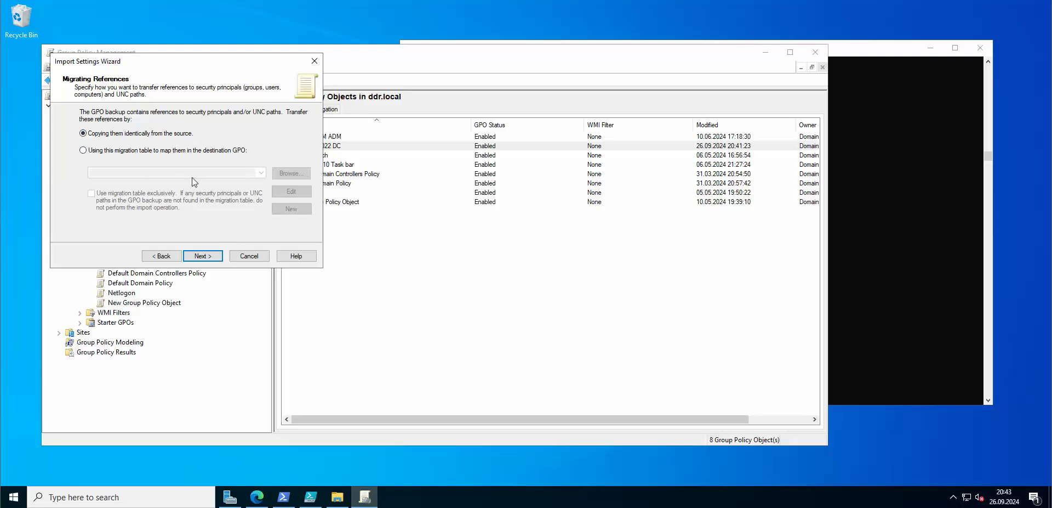
Step: Keep copying references identically from the source and finish importing the settings into the Baseline 2022 DC GPO
click(203, 256)
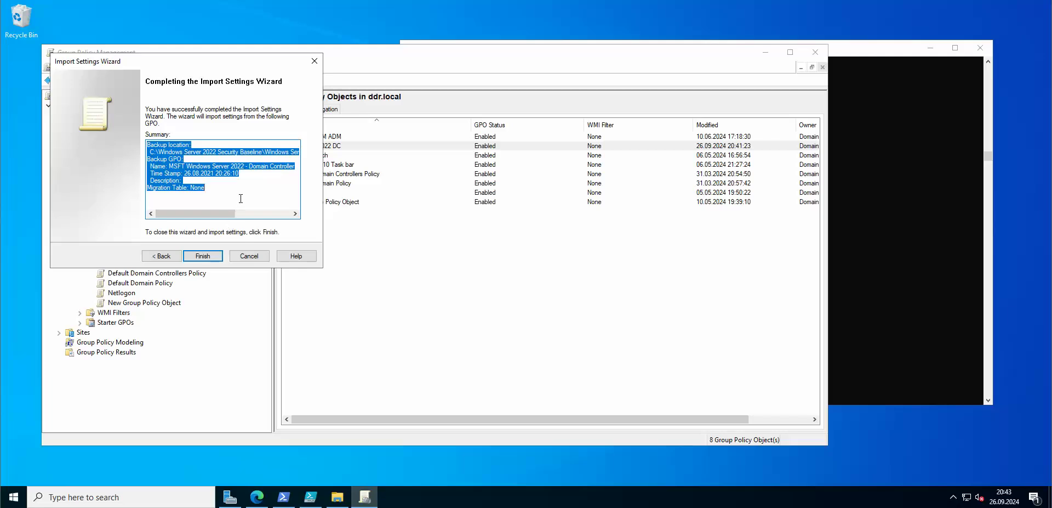
key(Return)
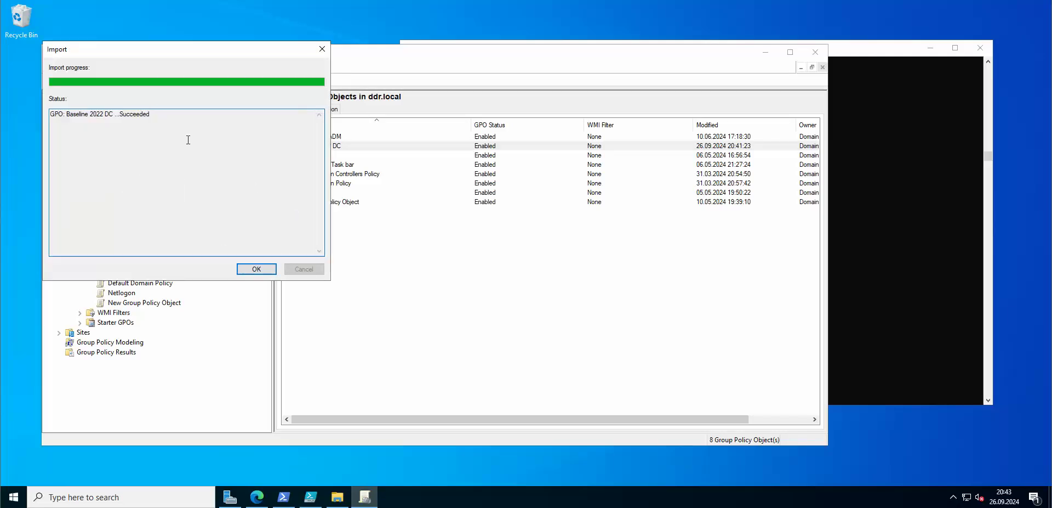
click(257, 269)
click(335, 147)
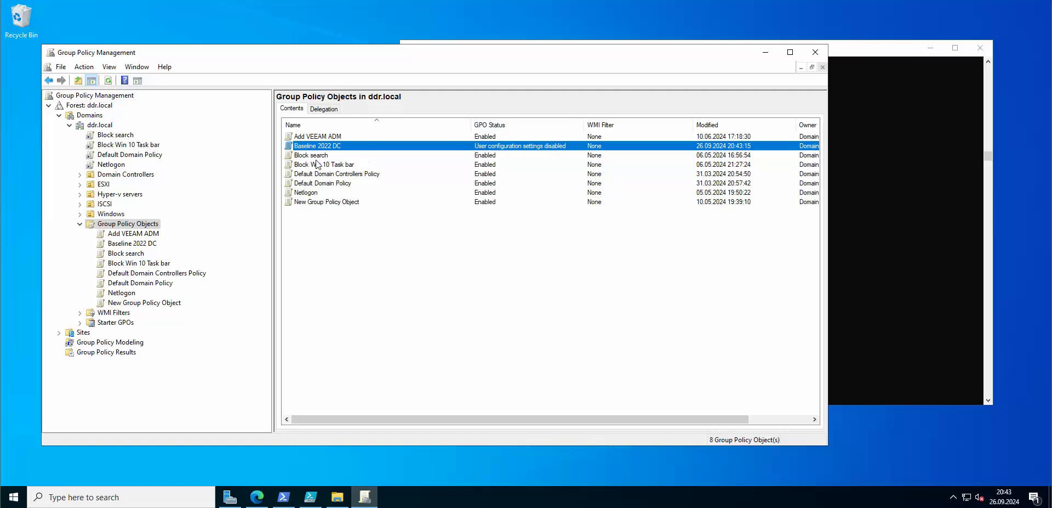
right_click(331, 147)
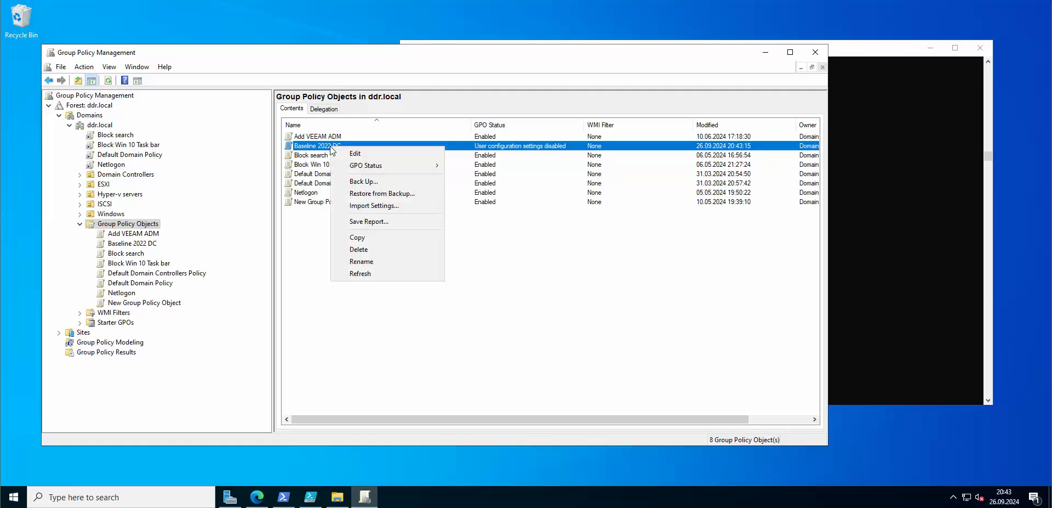
click(343, 77)
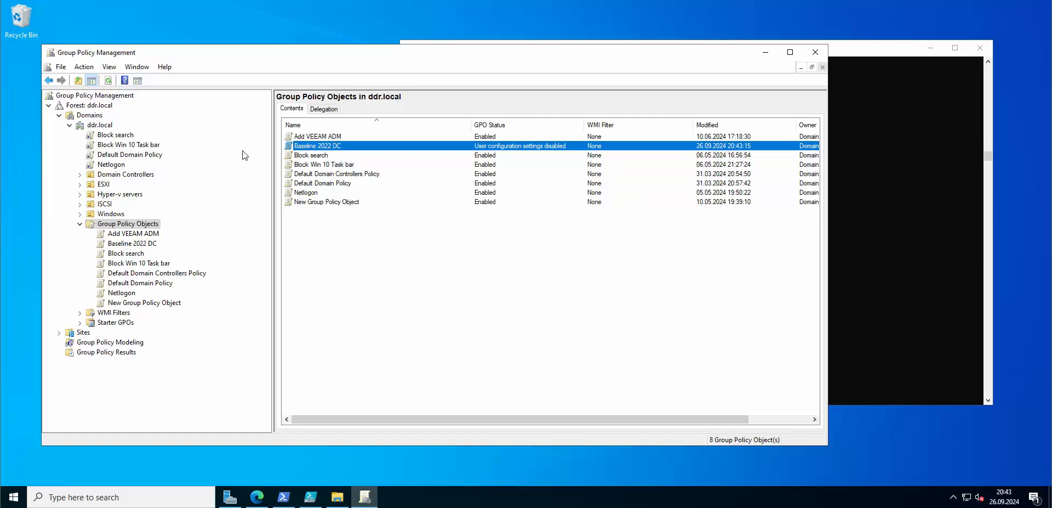
Step: Link the existing Baseline 2022 DC GPO to the ddr.local domain
click(104, 126)
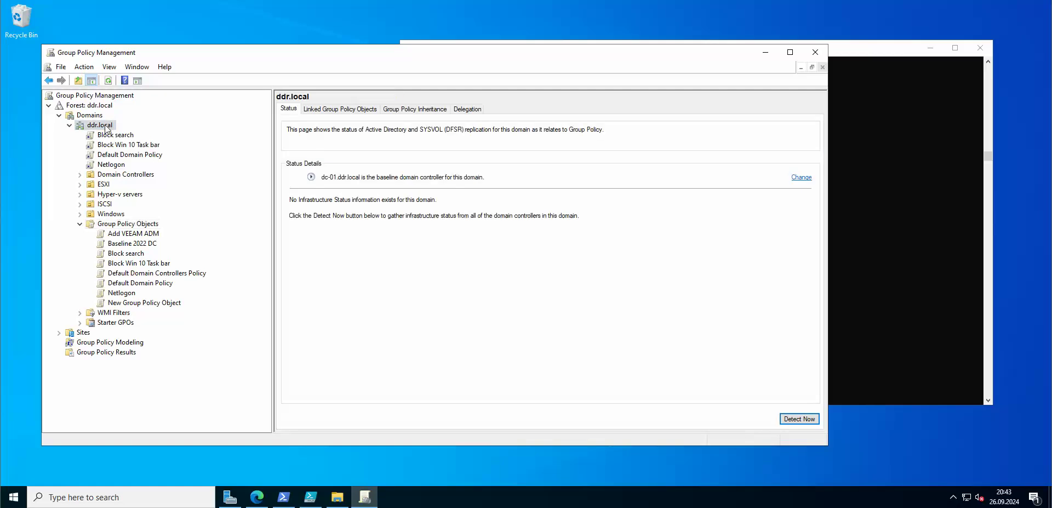
right_click(104, 126)
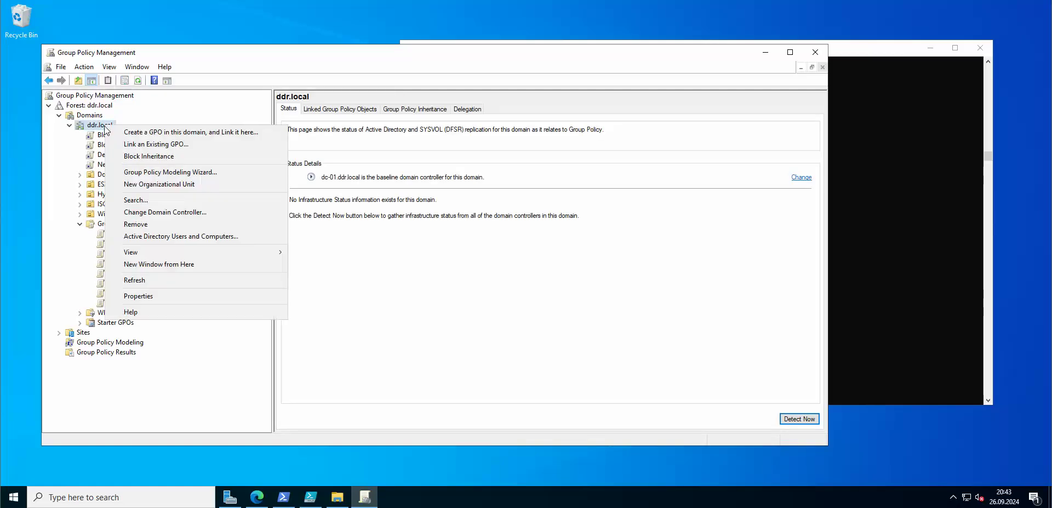
click(142, 144)
click(363, 229)
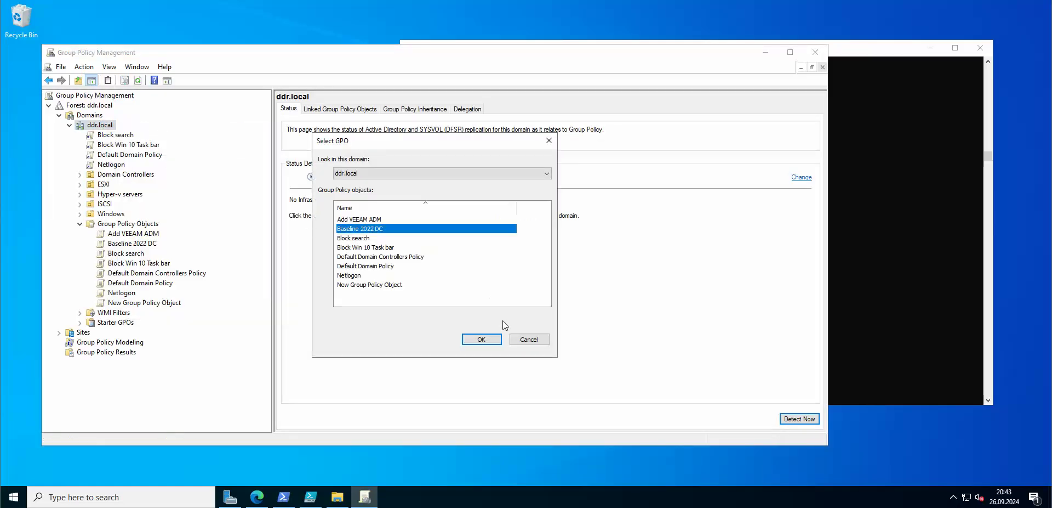
click(481, 339)
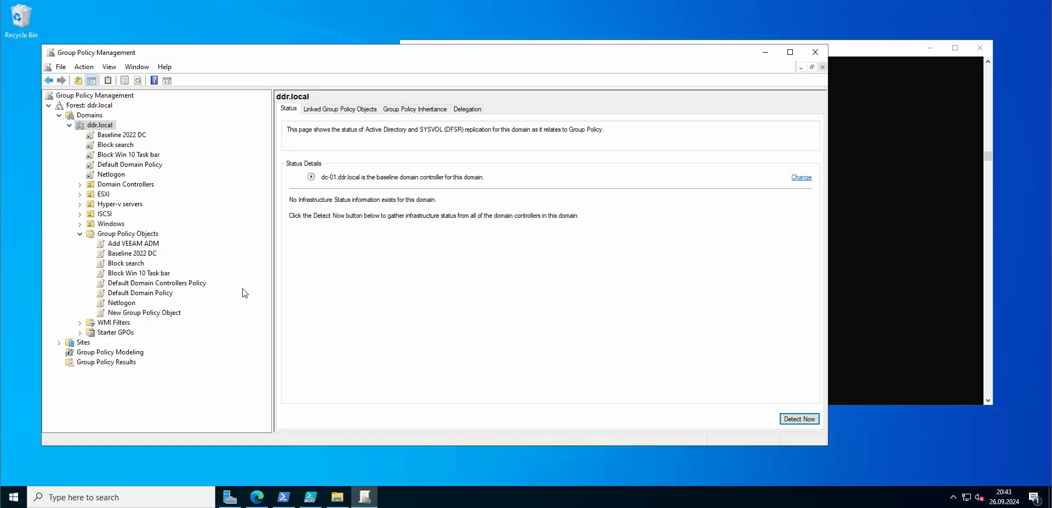
Step: Open the Baseline 2022 DC link under ddr.local and review its scope
click(132, 134)
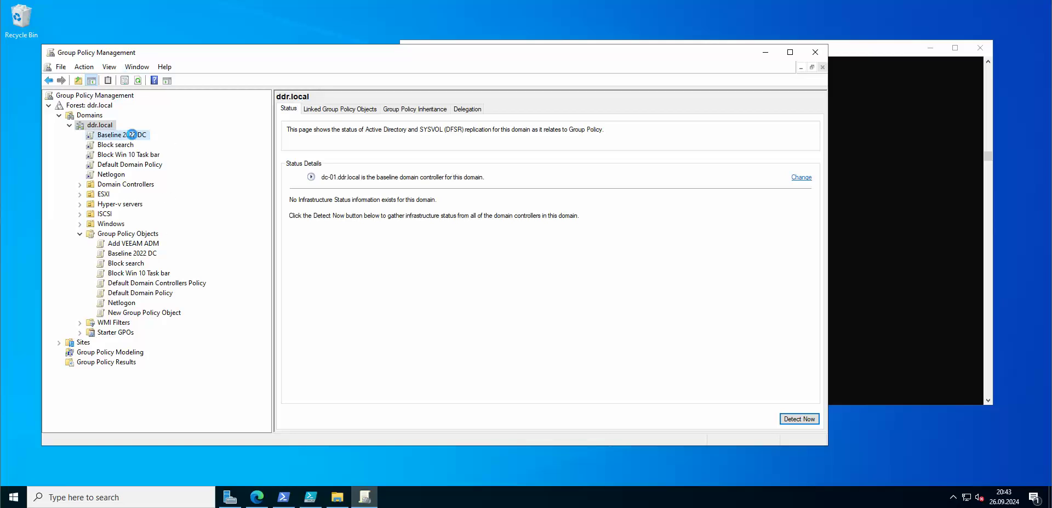
key(Return)
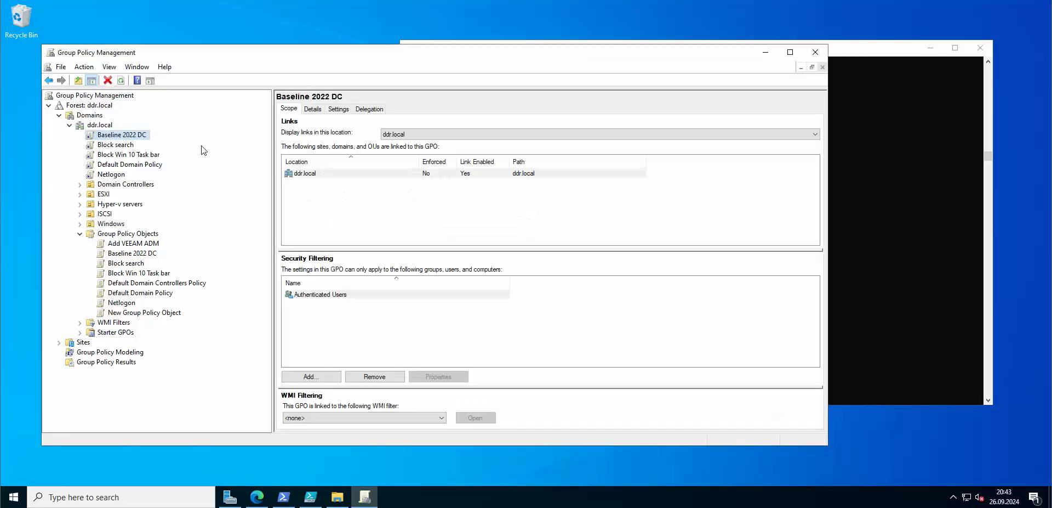
right_click(132, 136)
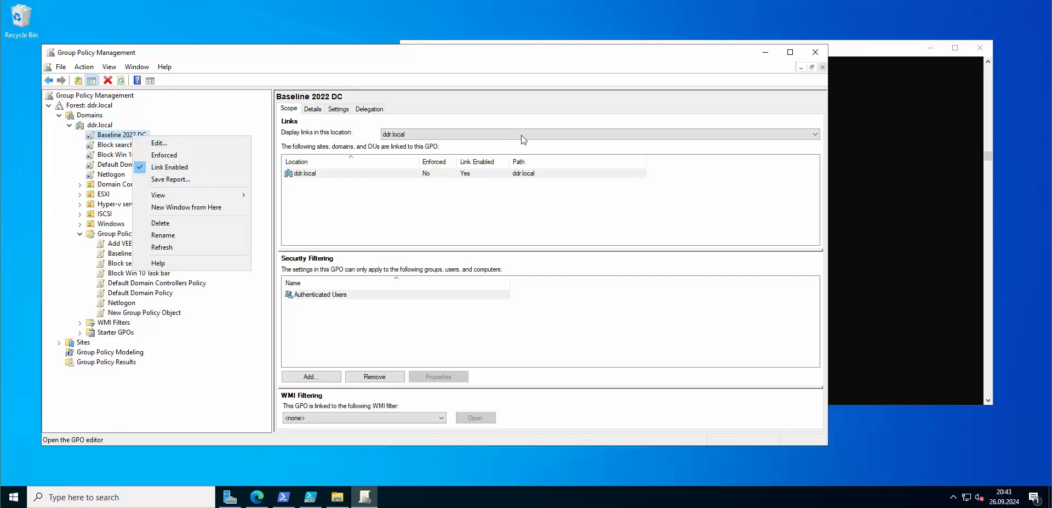
key(Escape)
Step: Set the GPO status of Baseline 2022 DC to Enabled, confirm the change and refresh the view
click(338, 109)
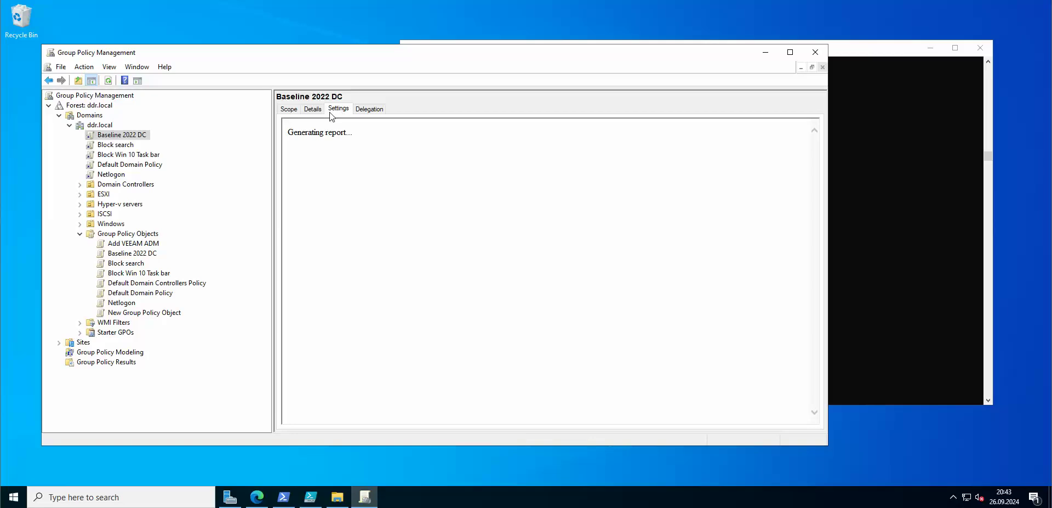
click(313, 108)
click(475, 239)
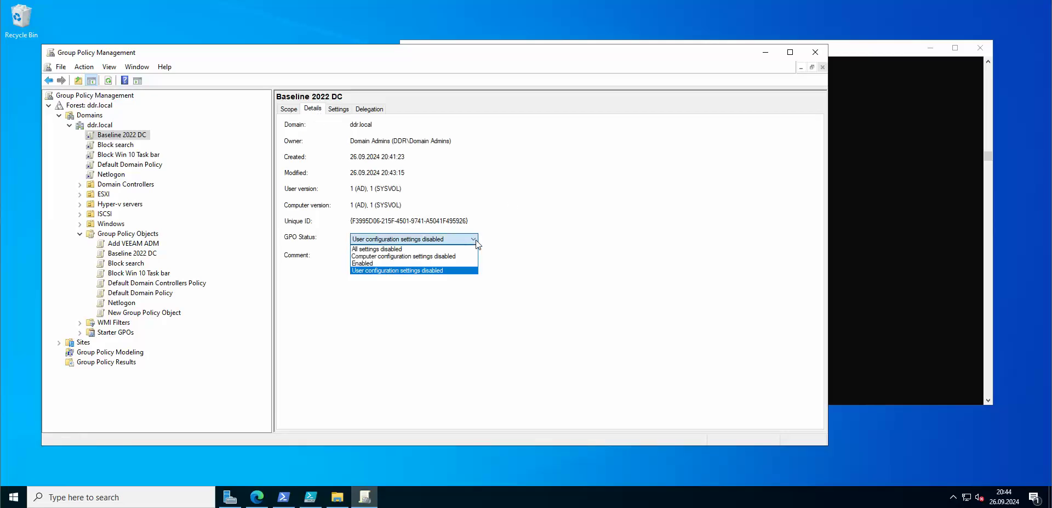
click(382, 263)
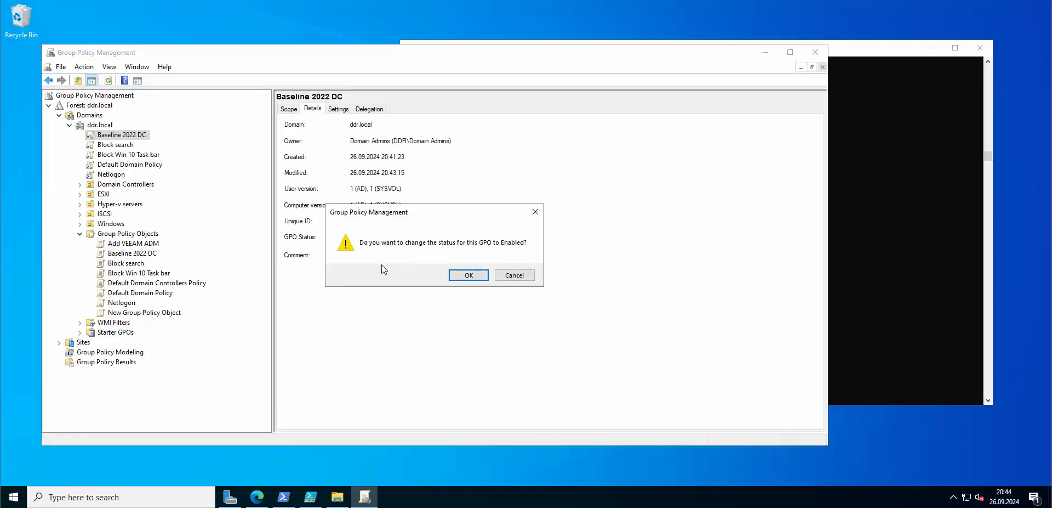
click(468, 275)
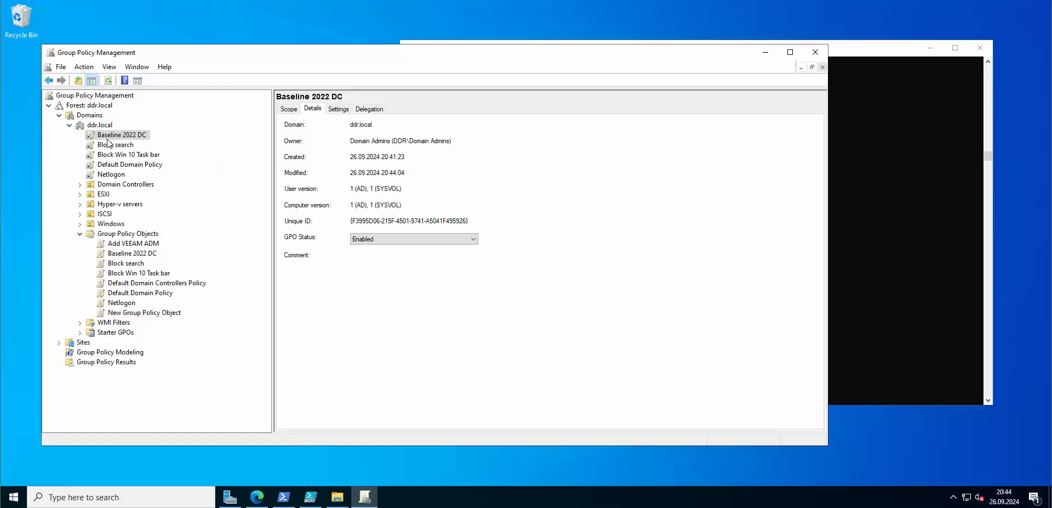
key(F5)
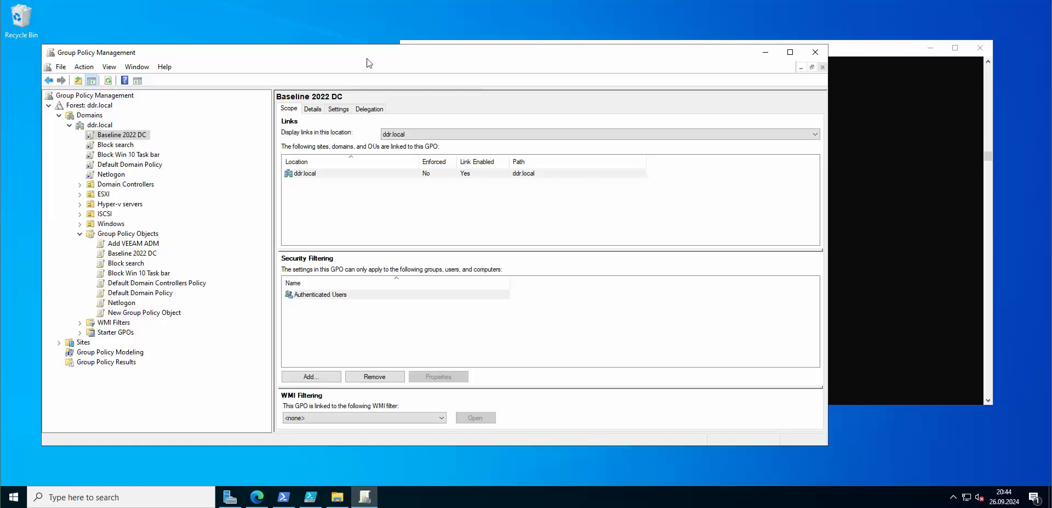
Step: Bring the File Explorer window showing the GPOs folder forward and minimize it, leaving Group Policy Management in front
drag(386, 58, 412, 39)
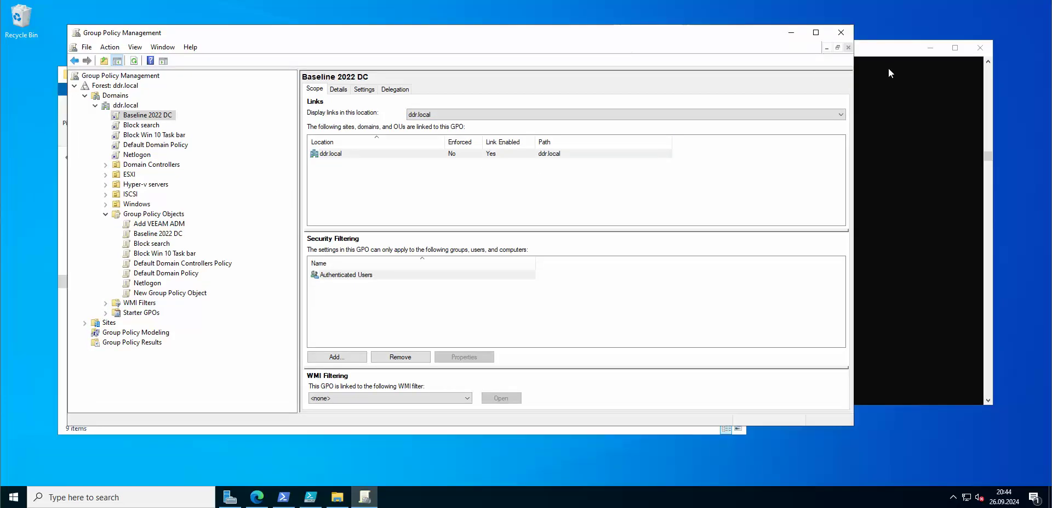
click(553, 430)
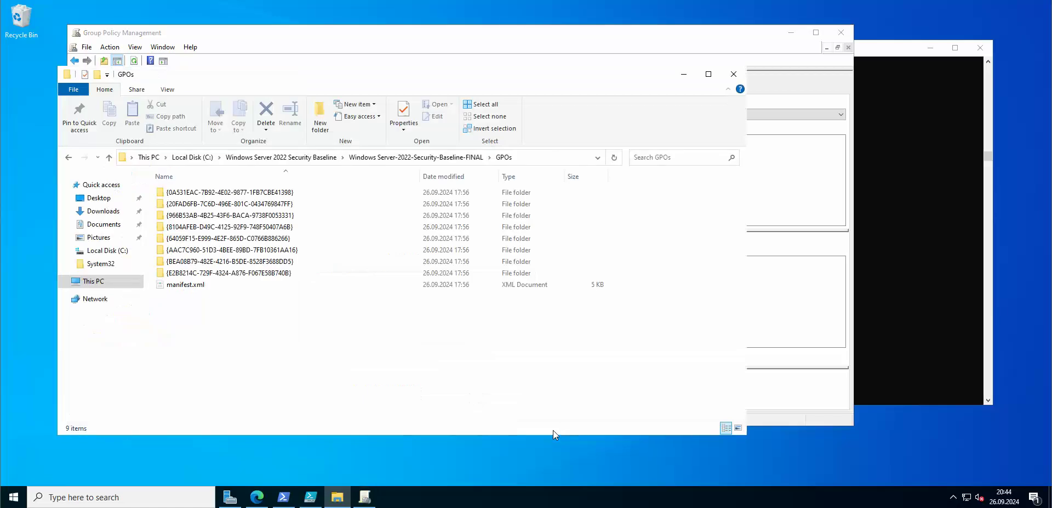
key(alt+Tab)
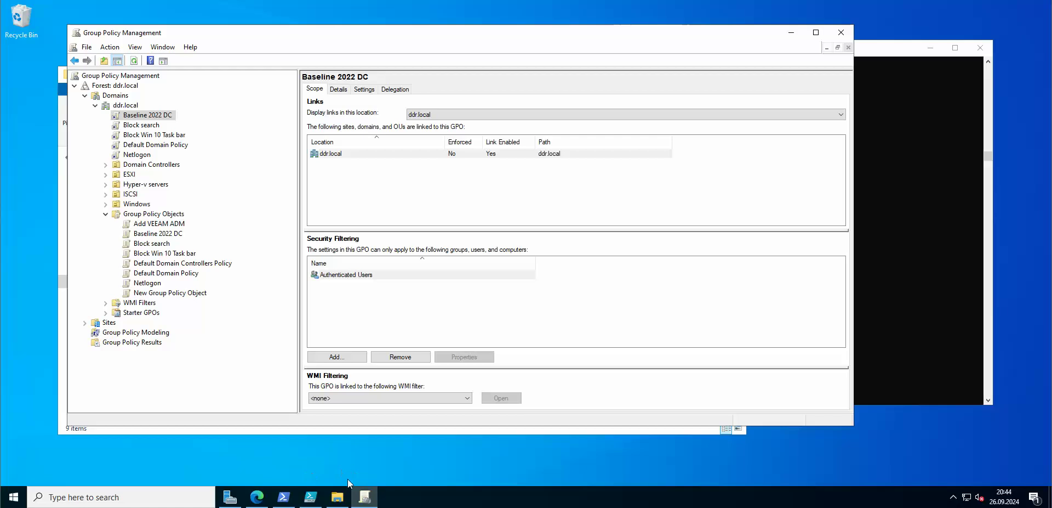
click(337, 496)
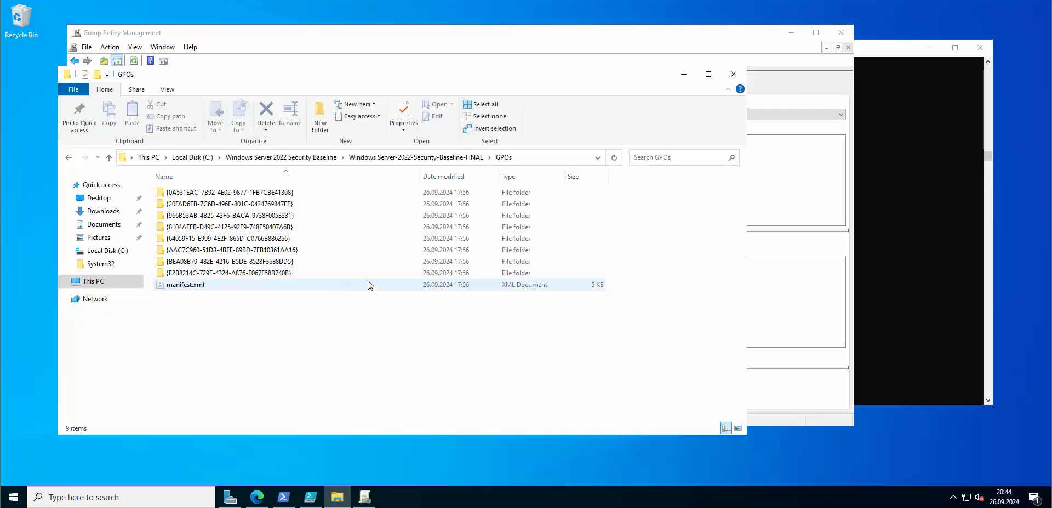
click(684, 74)
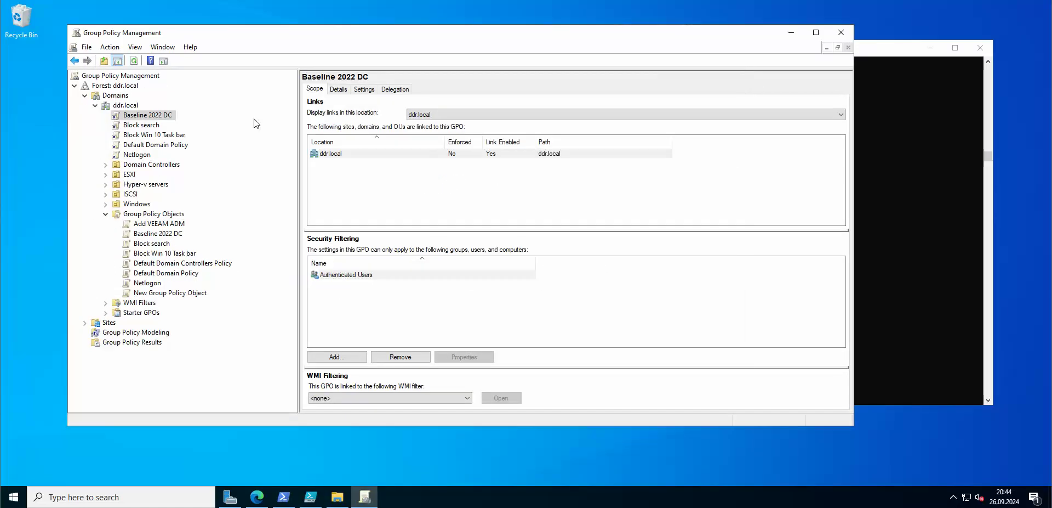
drag(306, 39, 281, 34)
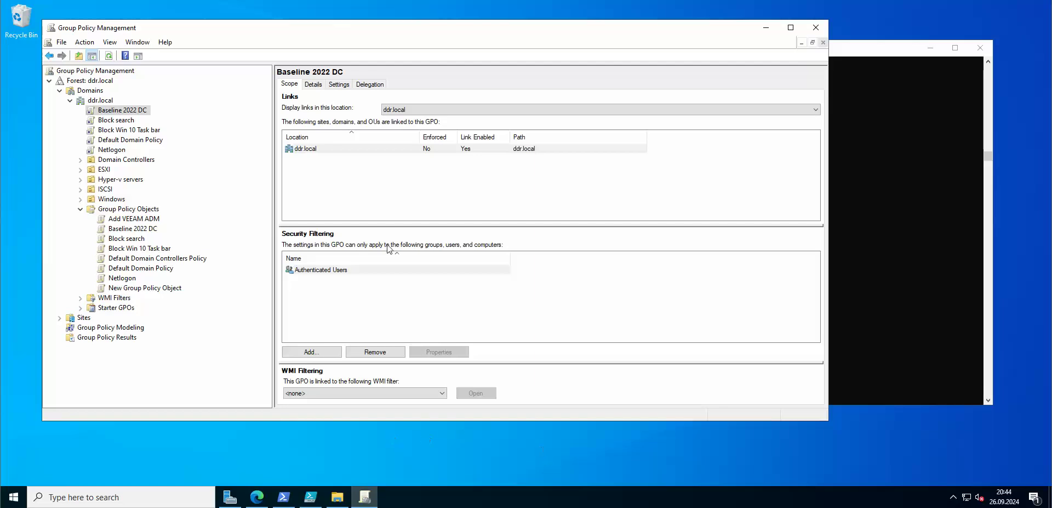
drag(394, 34, 431, 29)
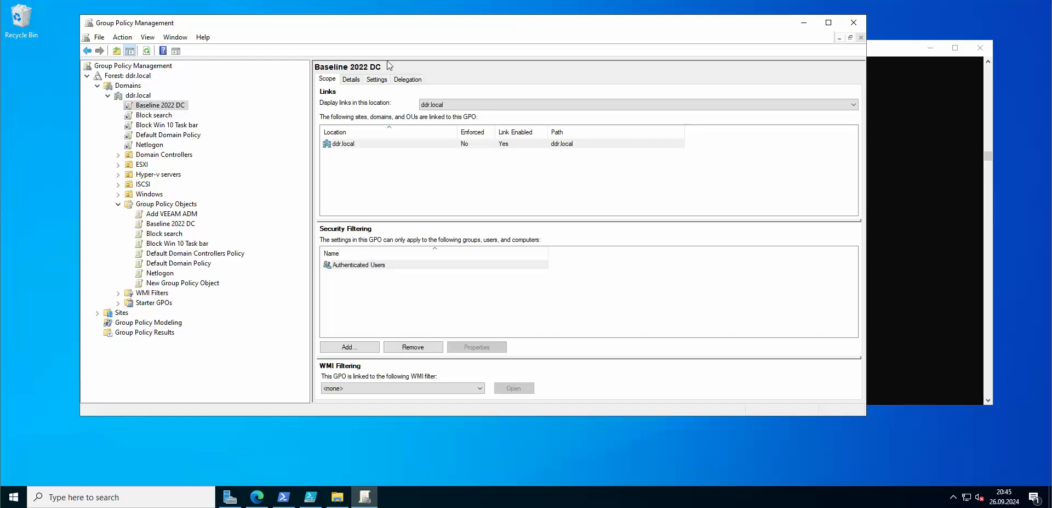
drag(395, 23, 355, 26)
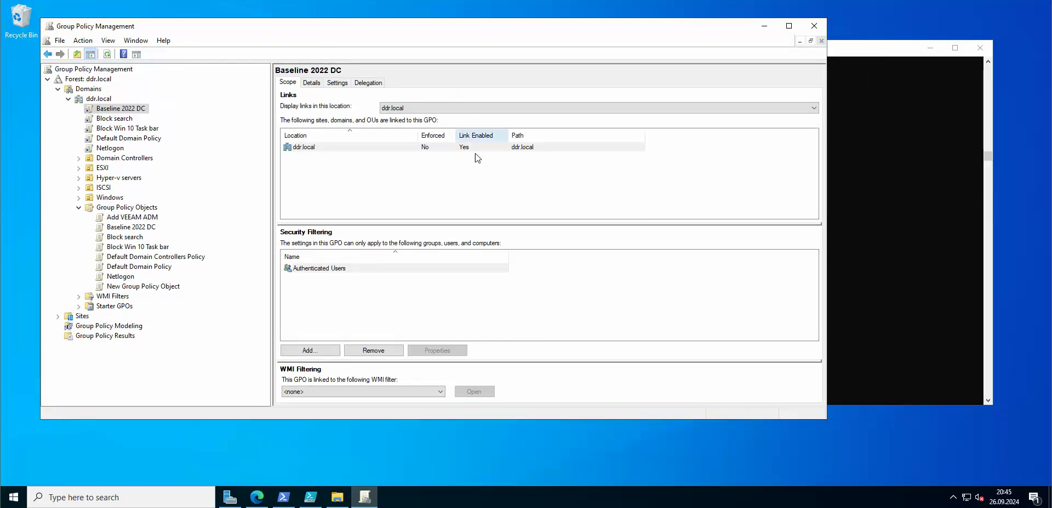